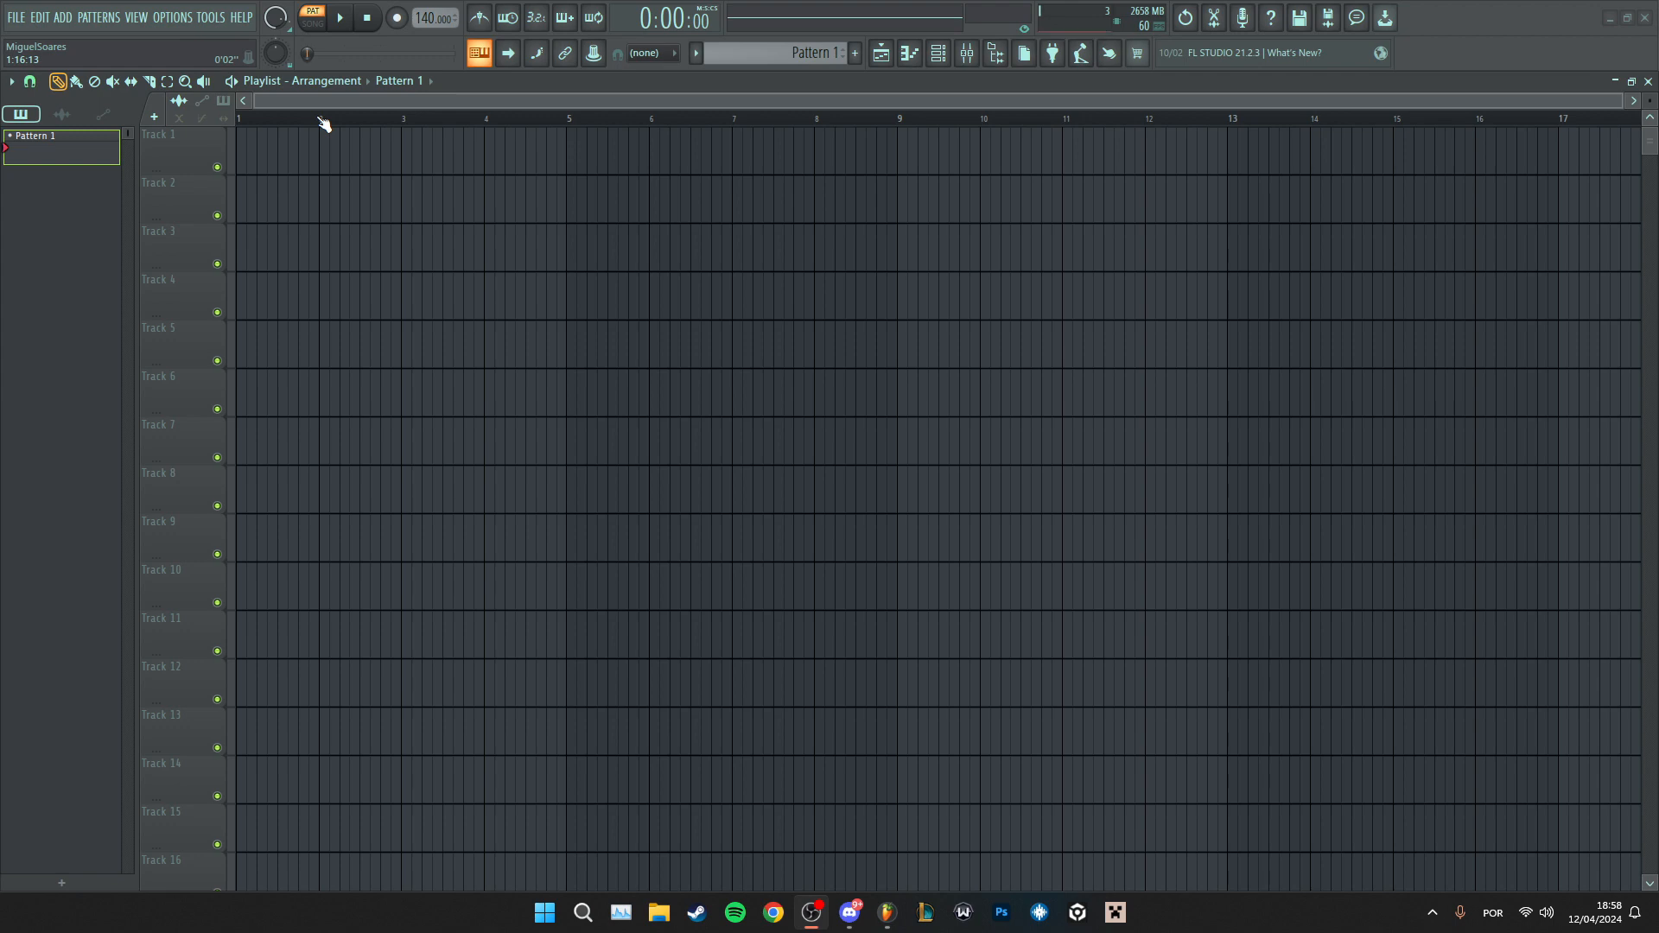
- Show the channel rack and audition the Layer channel with several notes
key(F6)
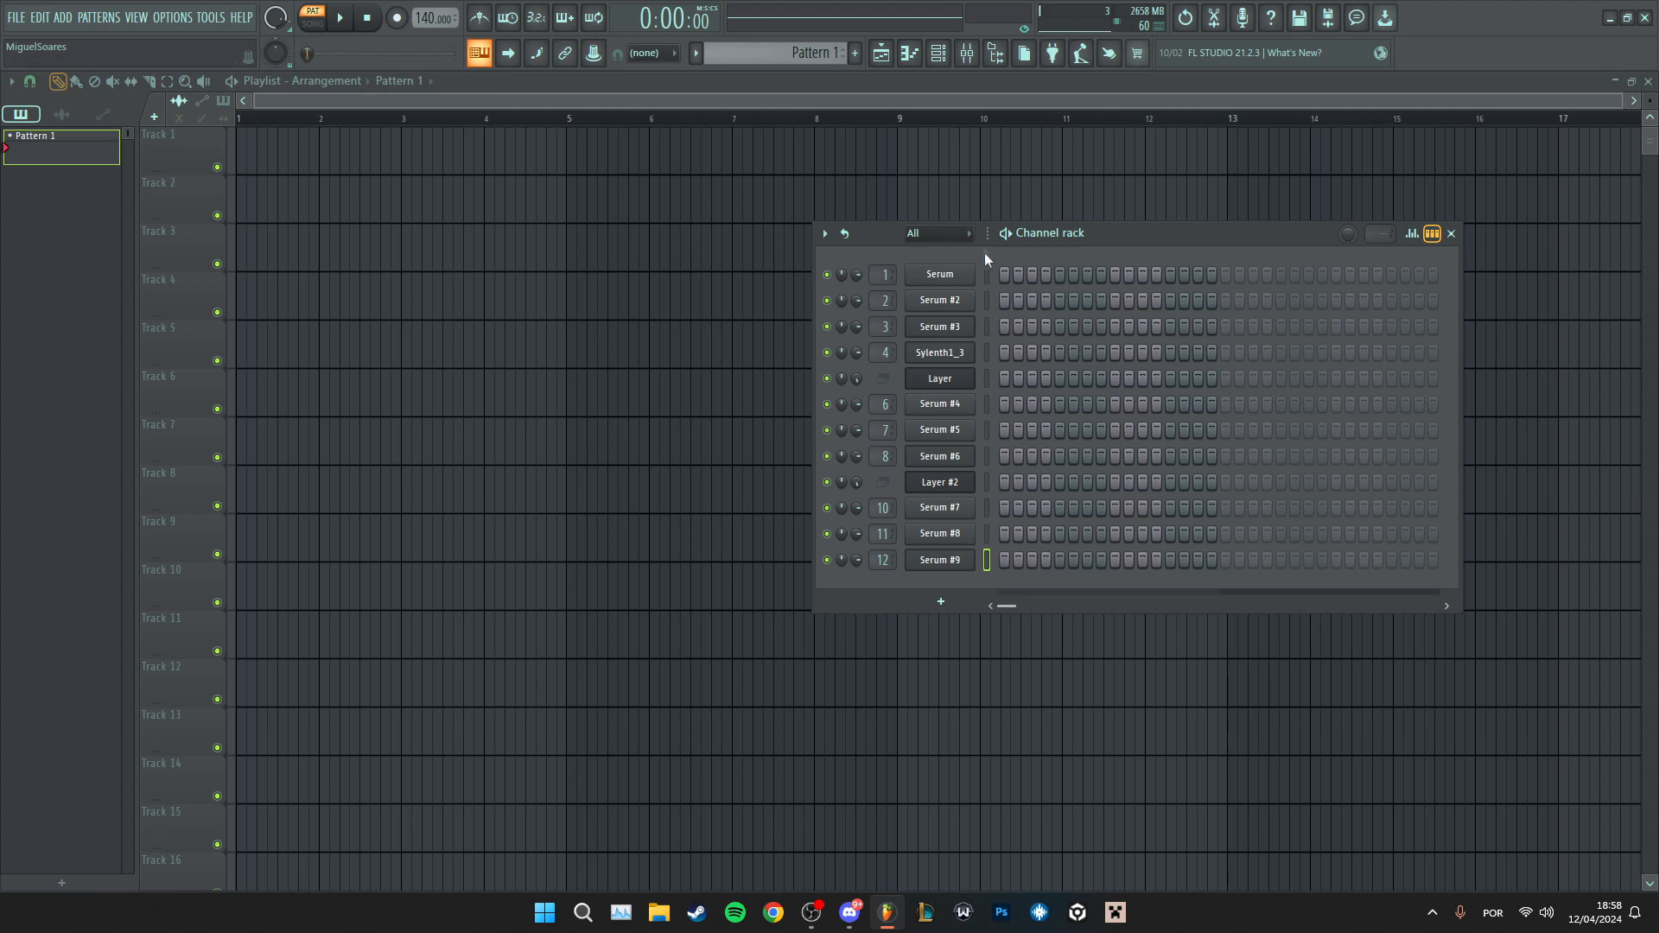
click(987, 378)
key(r)
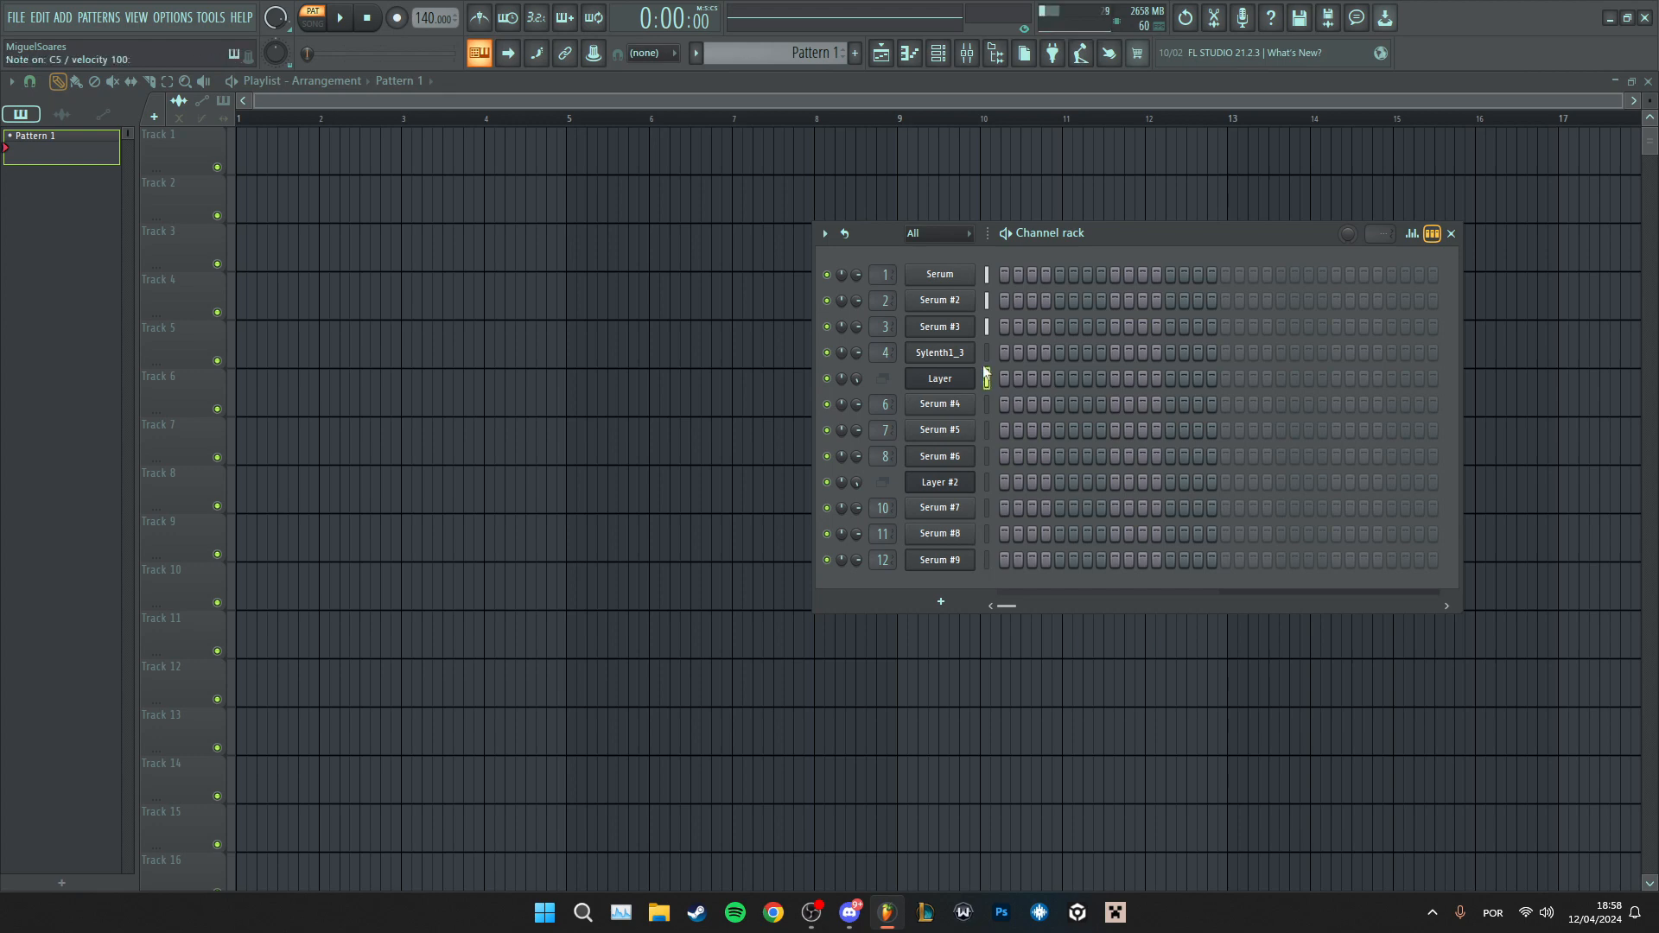
key(6)
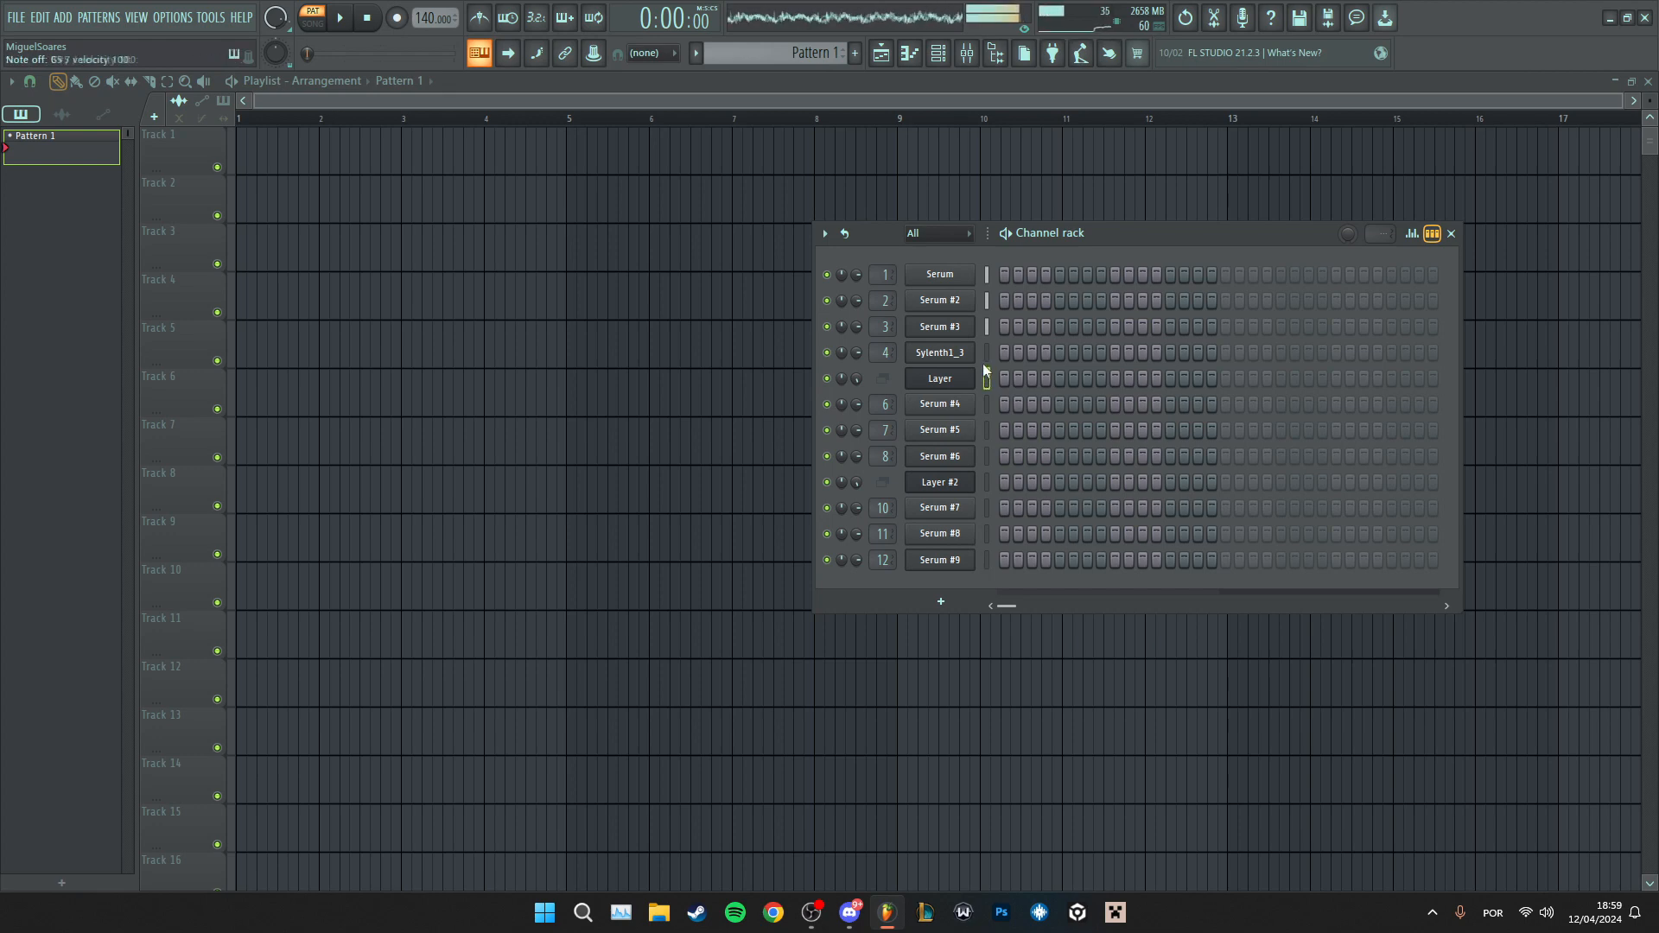
key(u)
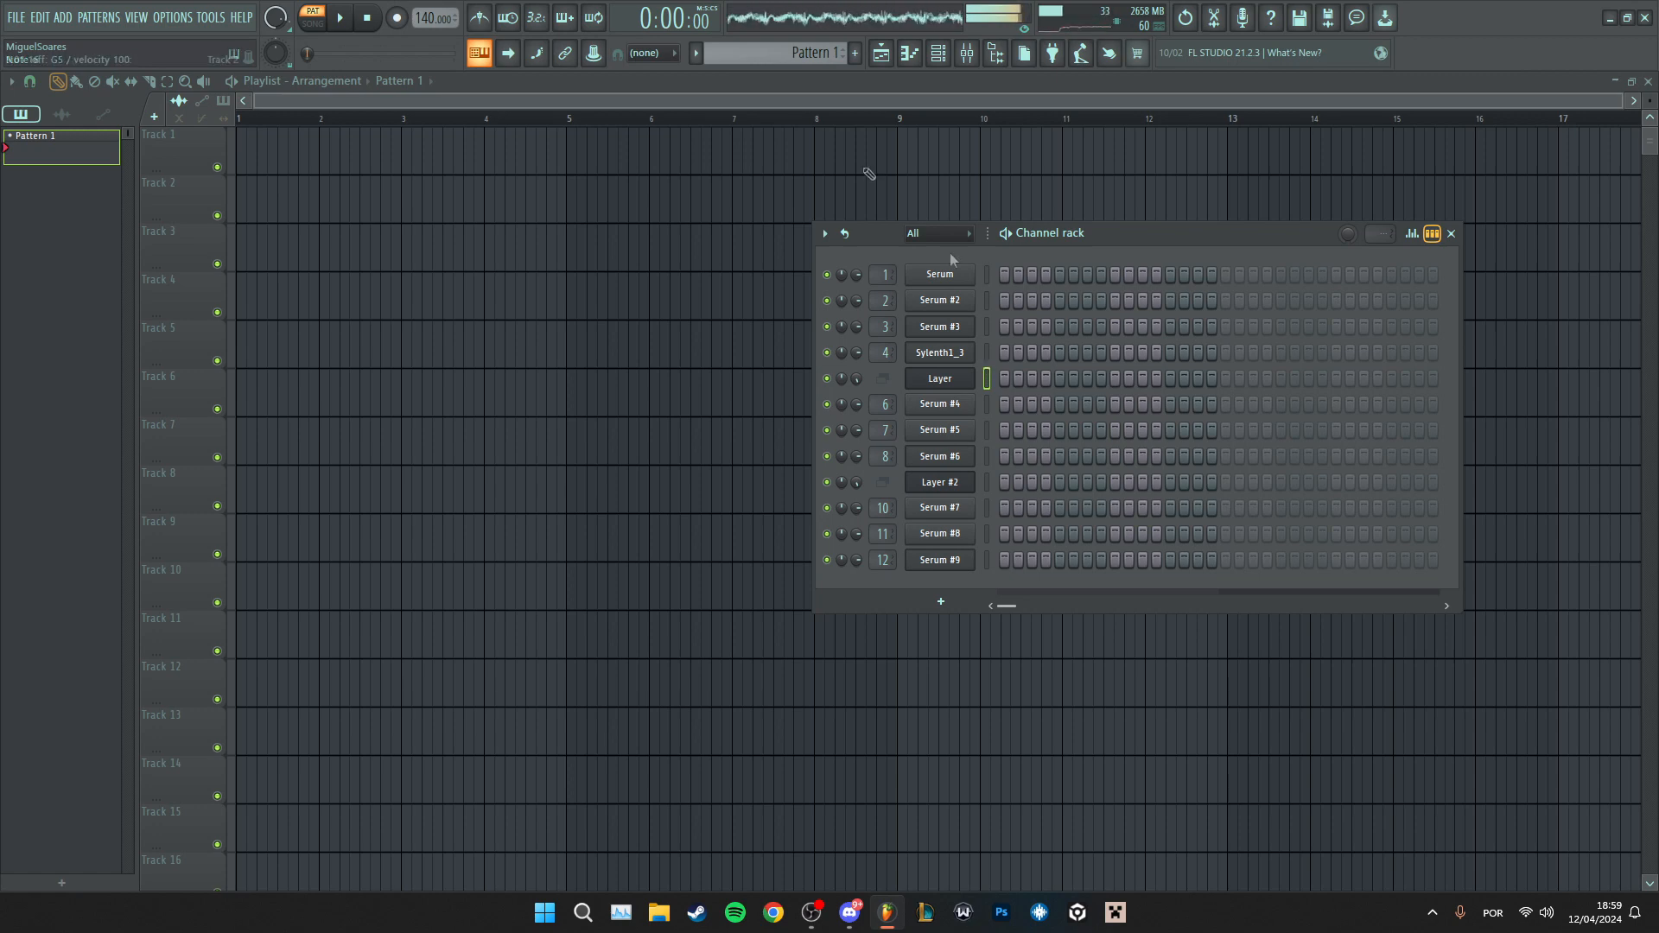
click(367, 18)
- Audition the Sylenth1_3 channel with an A5 note, ending the playback
click(987, 353)
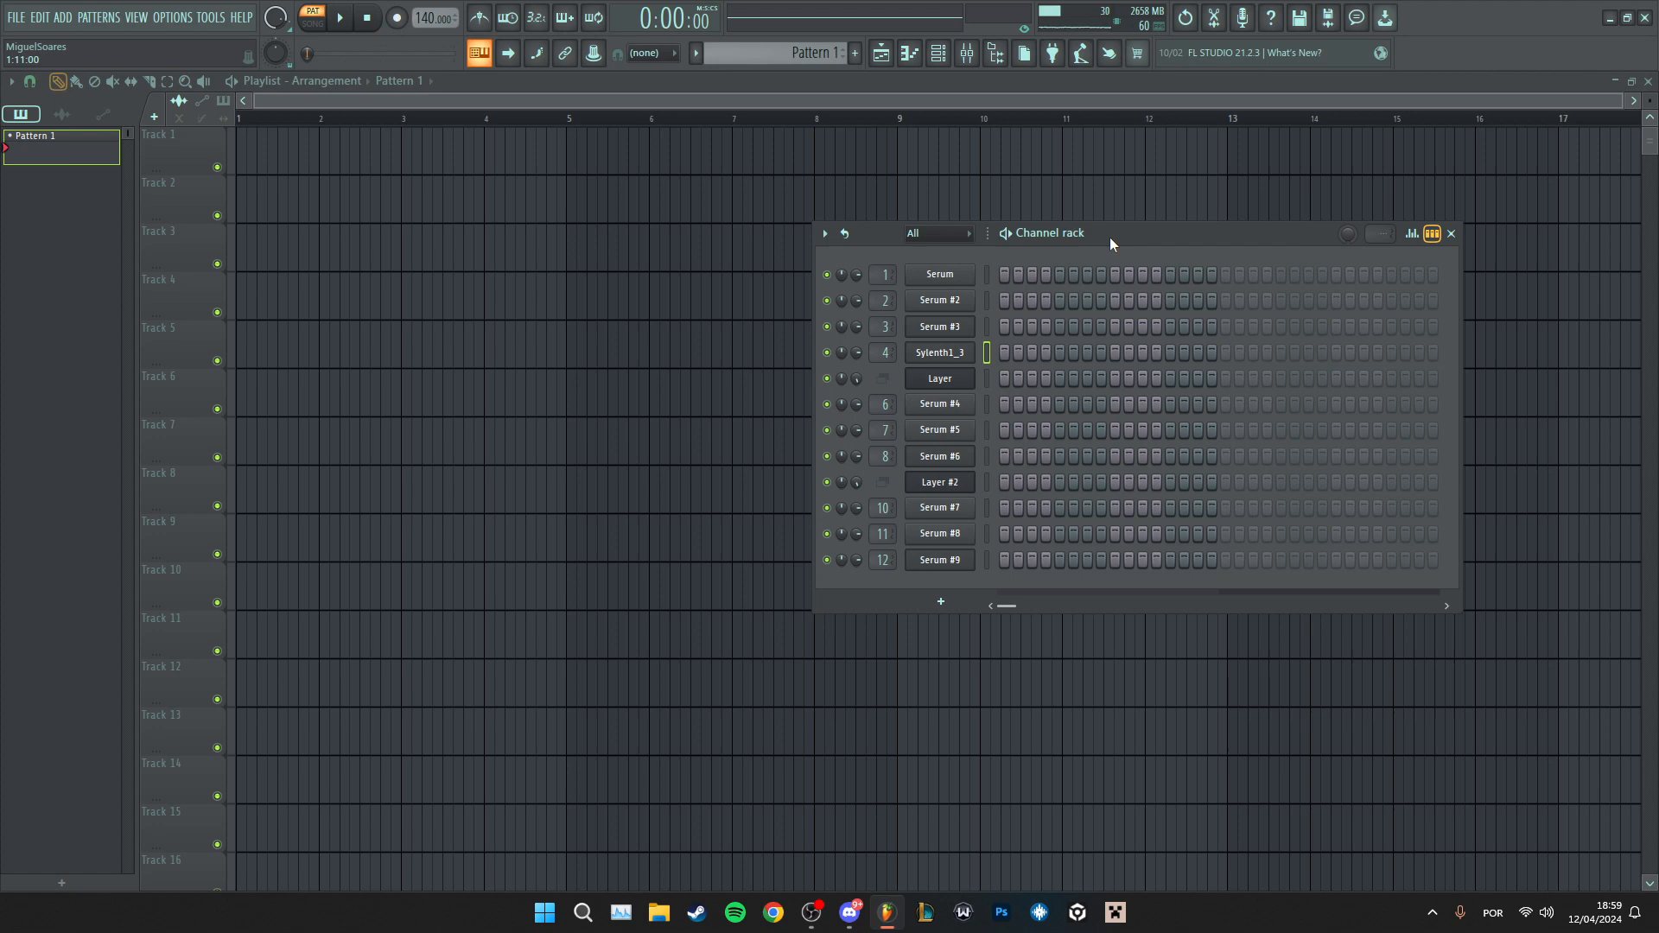
key(y)
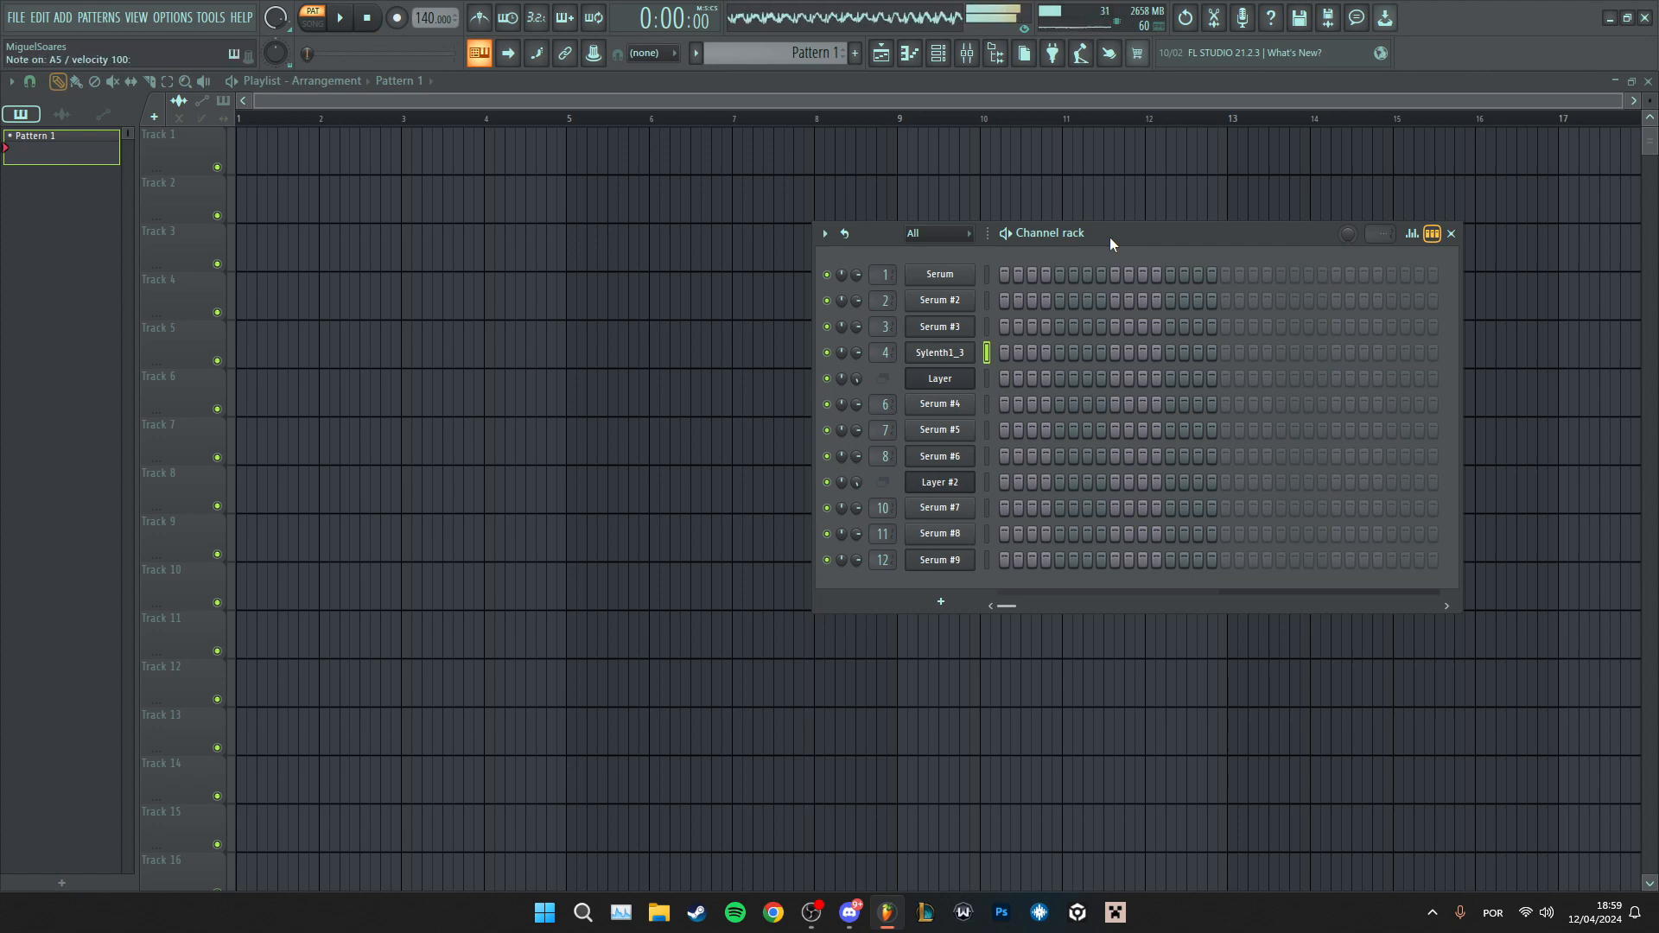
click(369, 19)
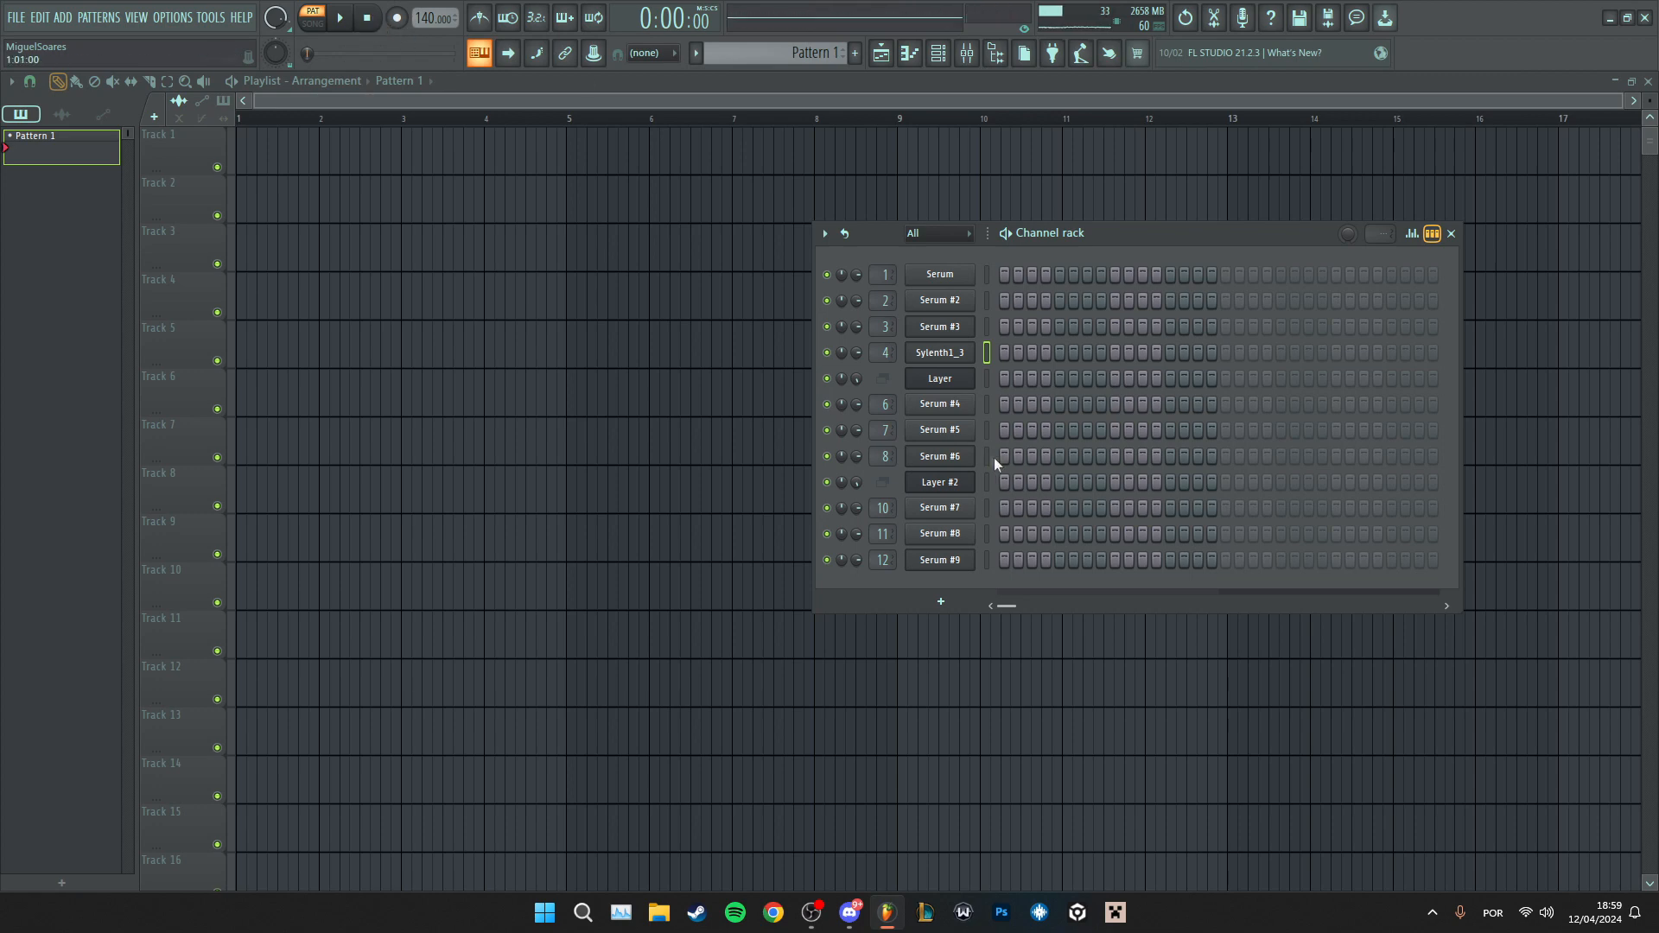
- Audition the Layer #2, Serum #7 and Serum #8 channels one after another
click(987, 481)
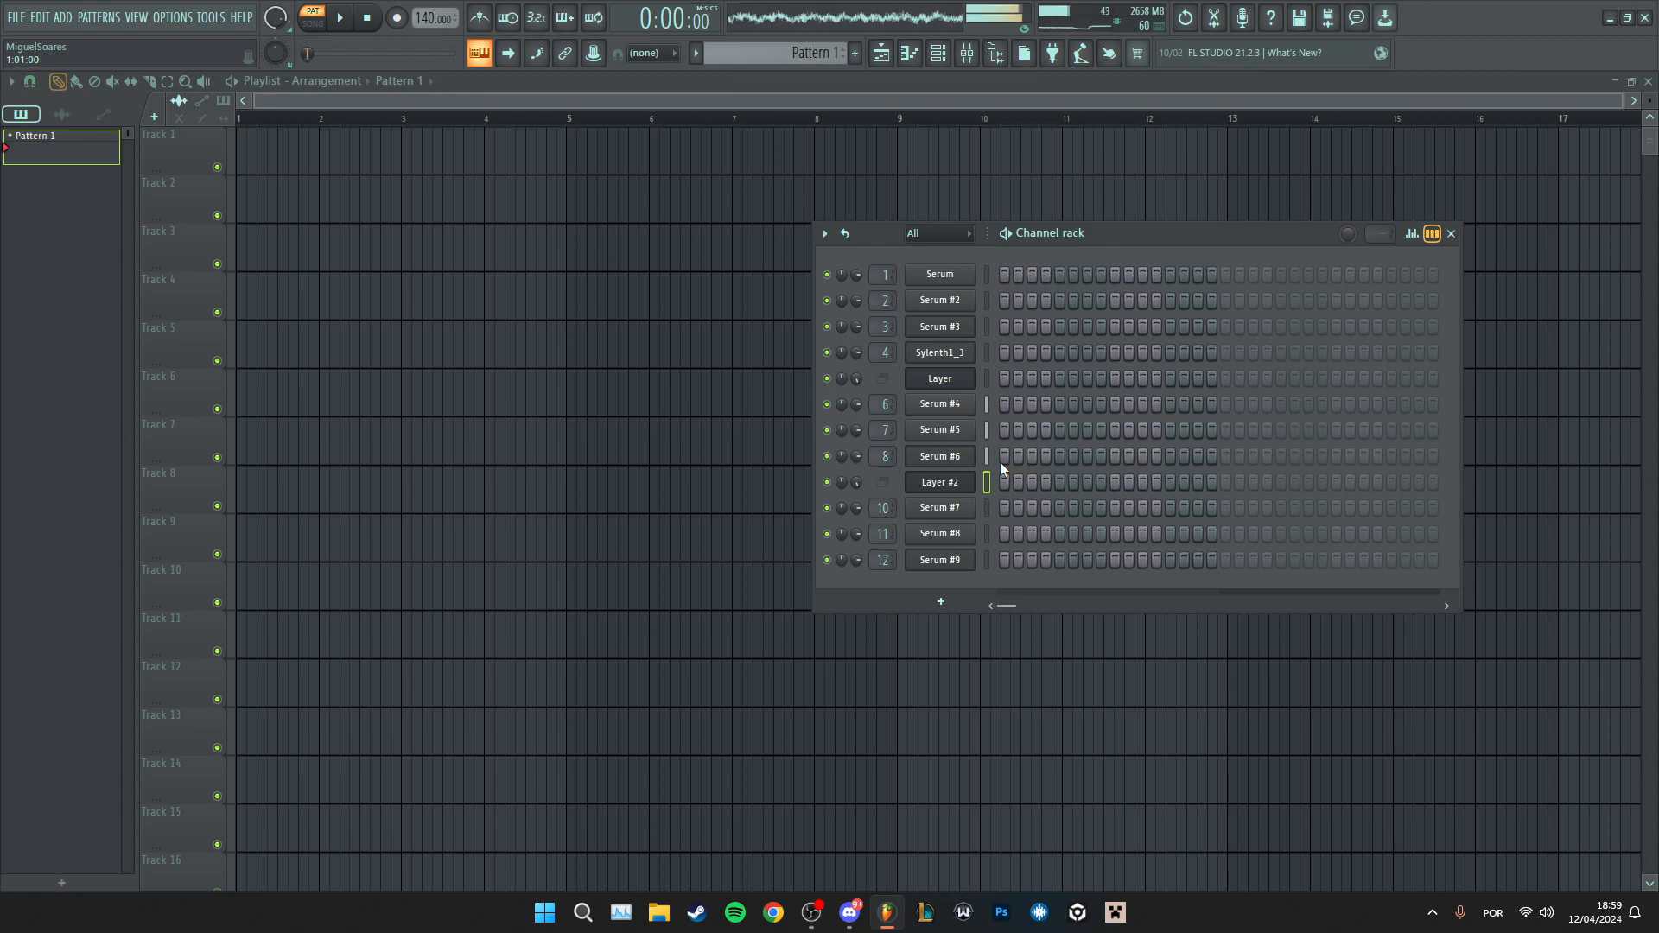
click(986, 509)
key(t)
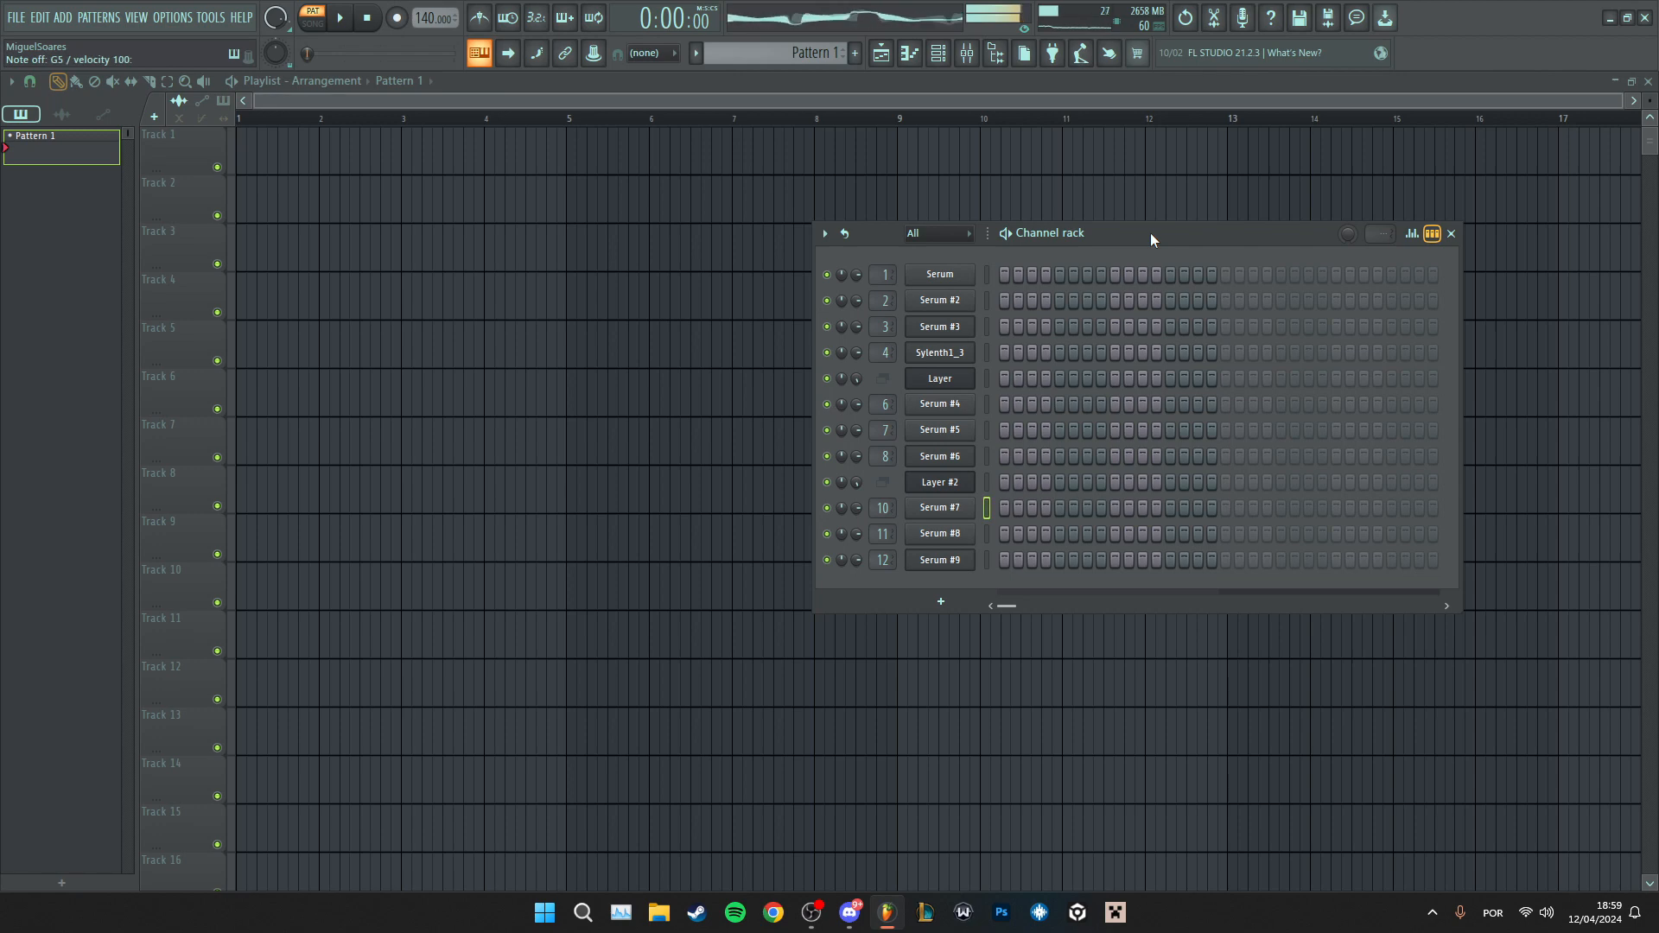
click(988, 535)
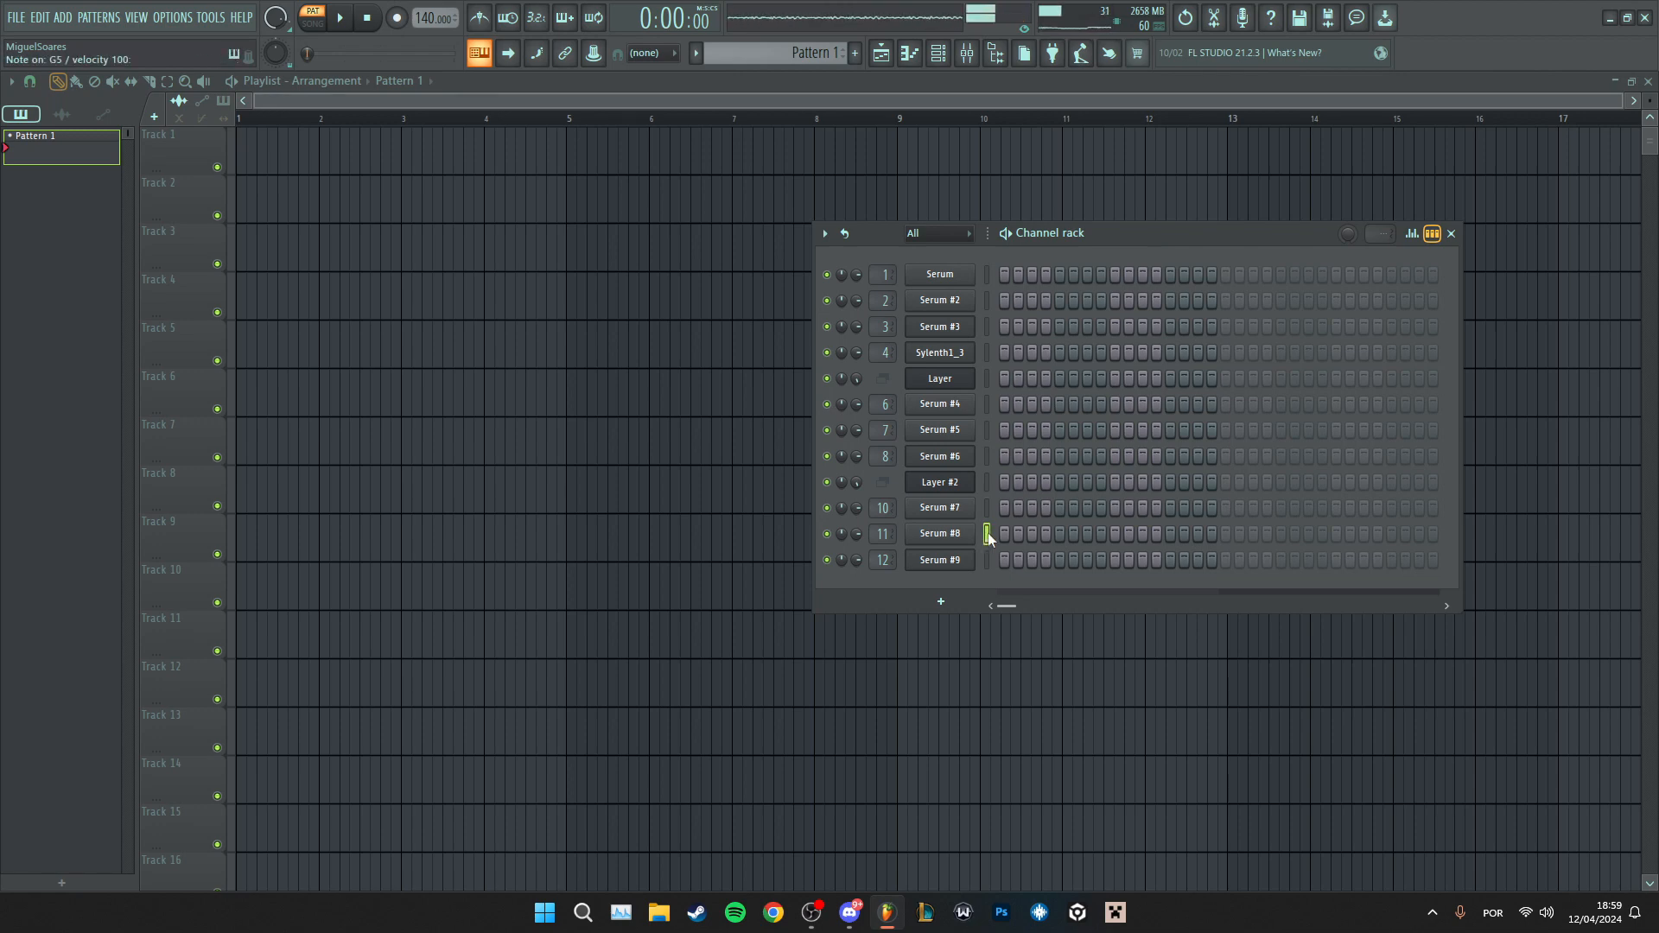
- Open the Serum #8 piano roll and audition its high keys E7 and F8
right_click(966, 532)
click(1030, 528)
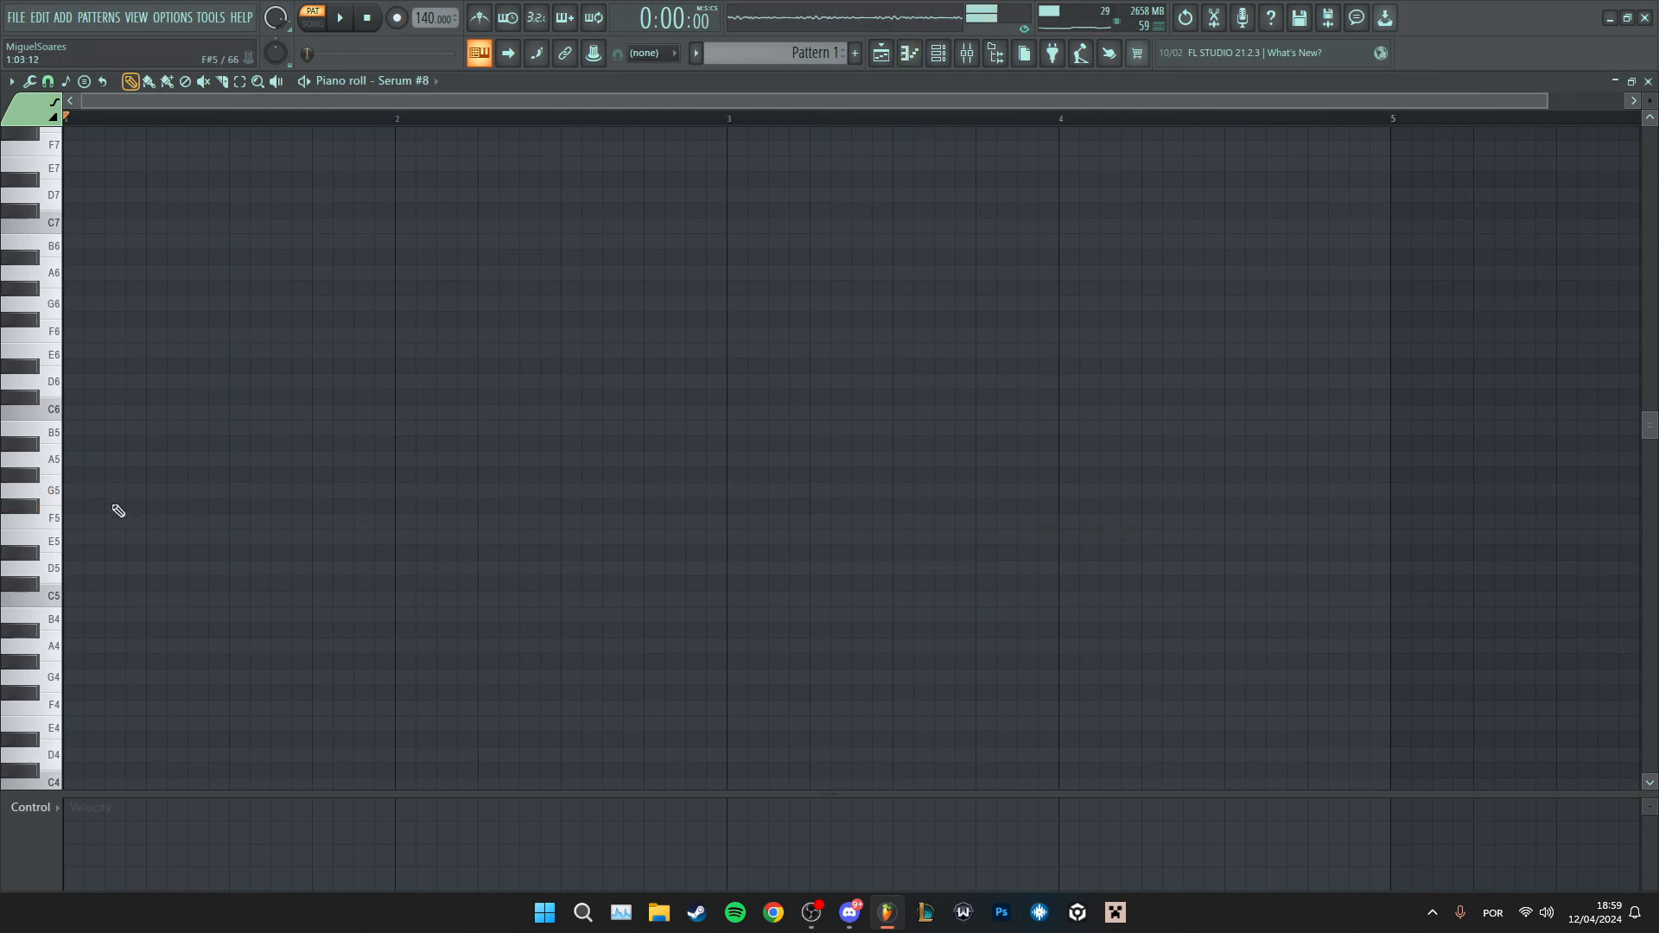
scroll(34, 449, up, 6)
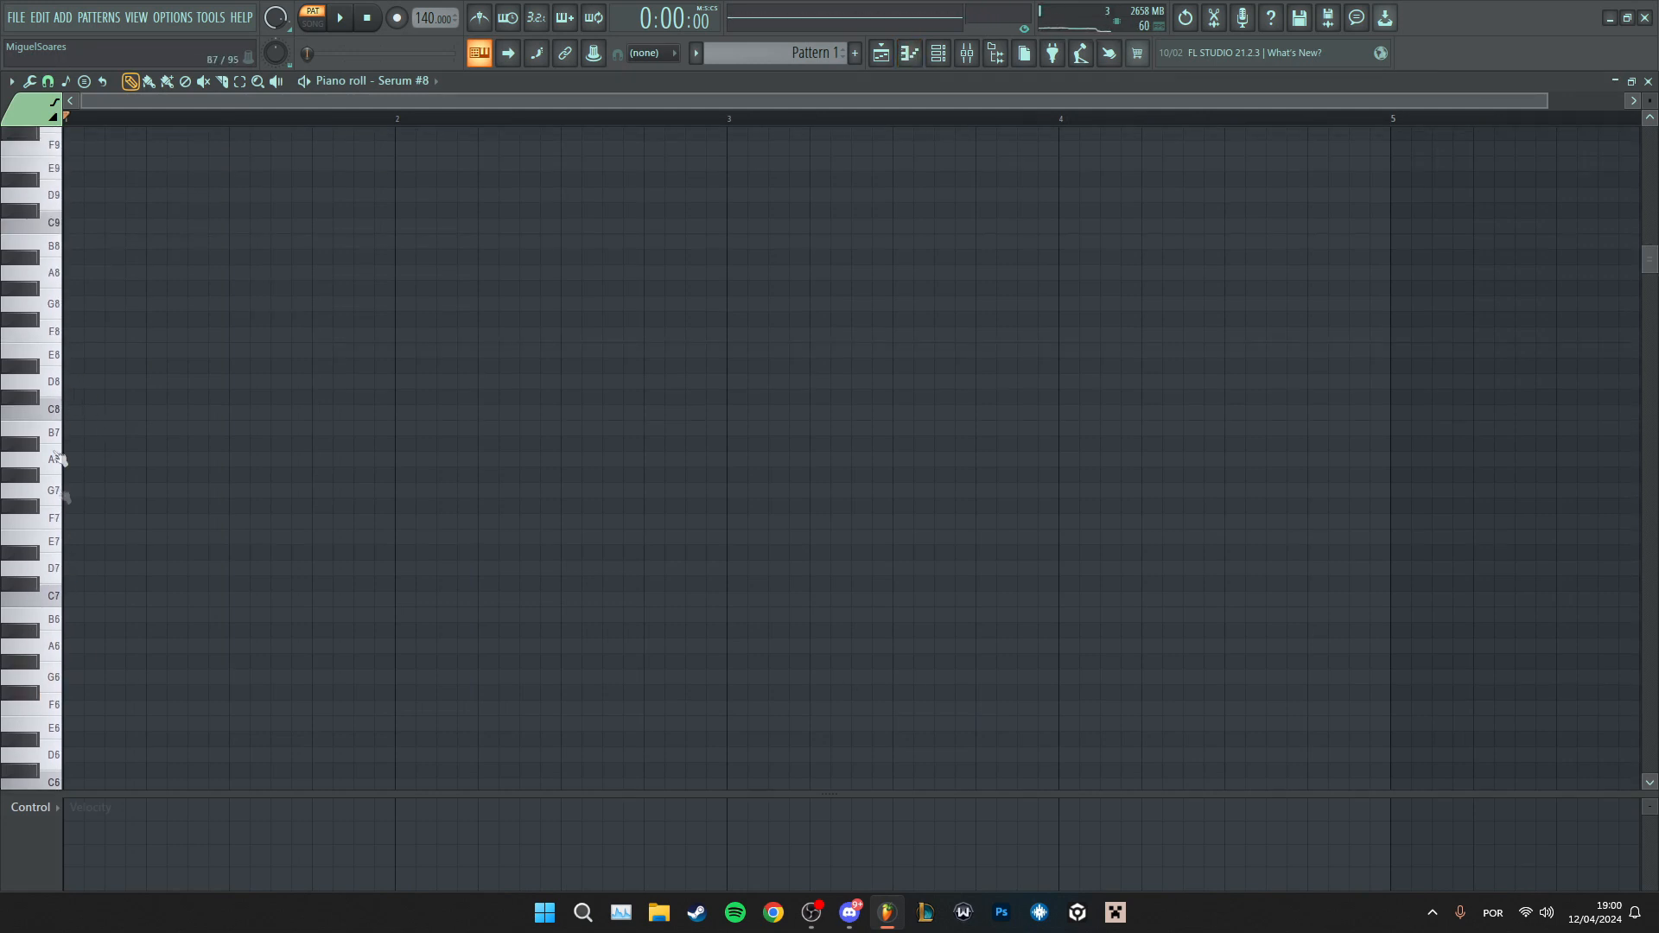
click(54, 540)
click(54, 335)
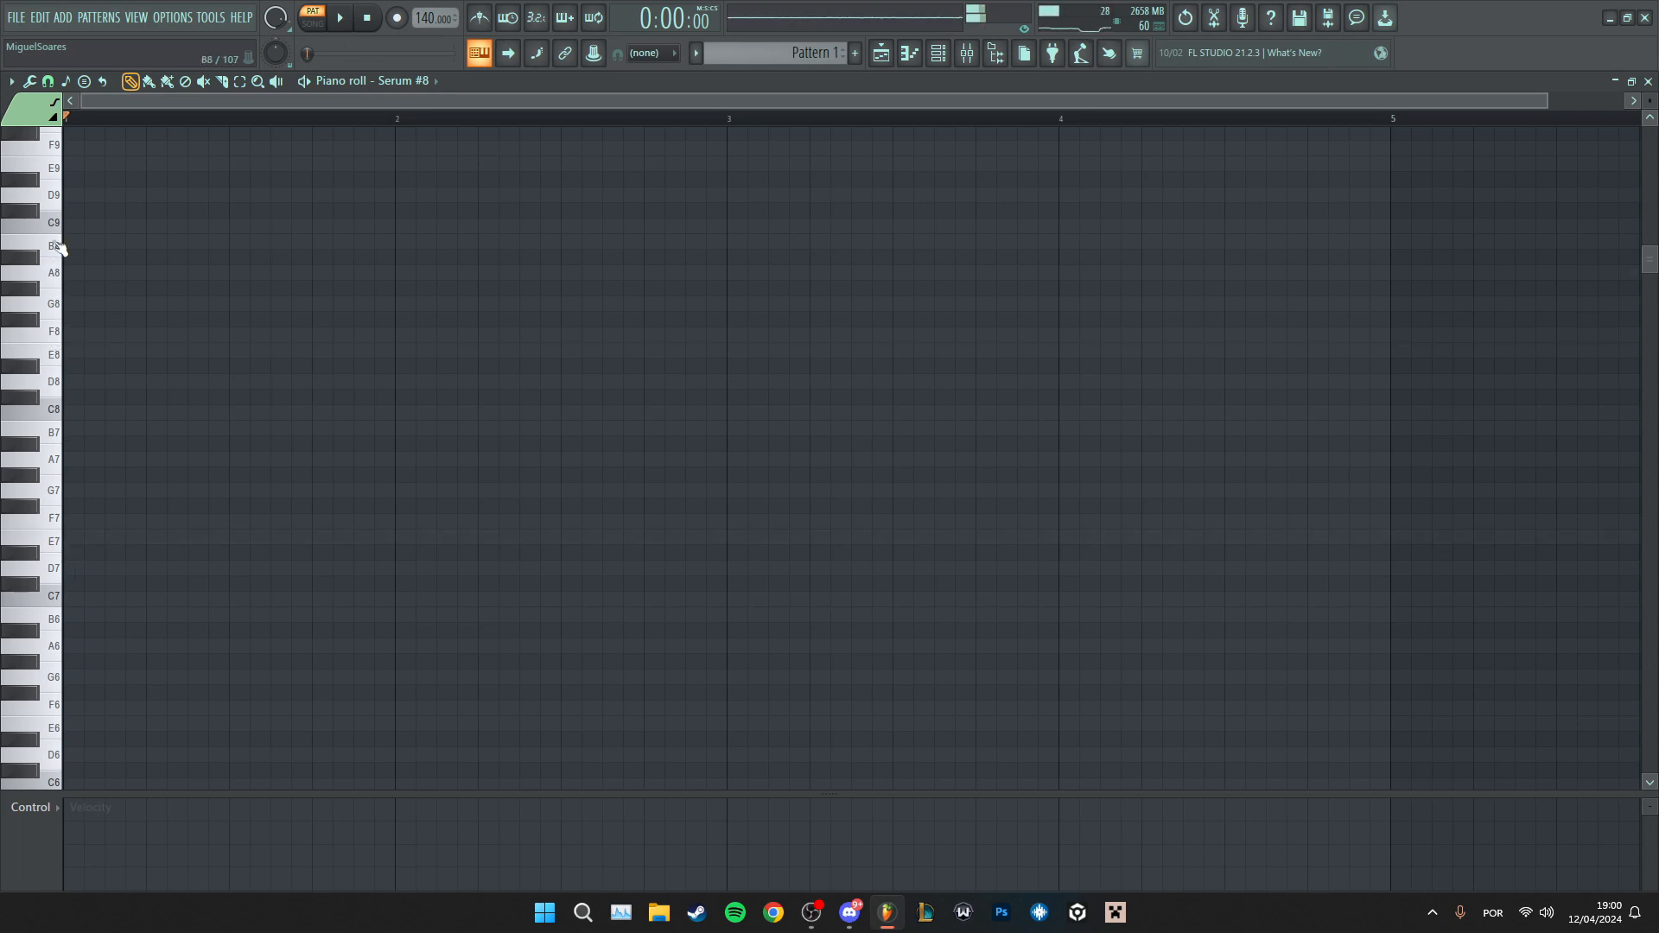
- Look at the Serum #9 piano roll and return to the playlist
click(909, 53)
right_click(958, 558)
click(1020, 556)
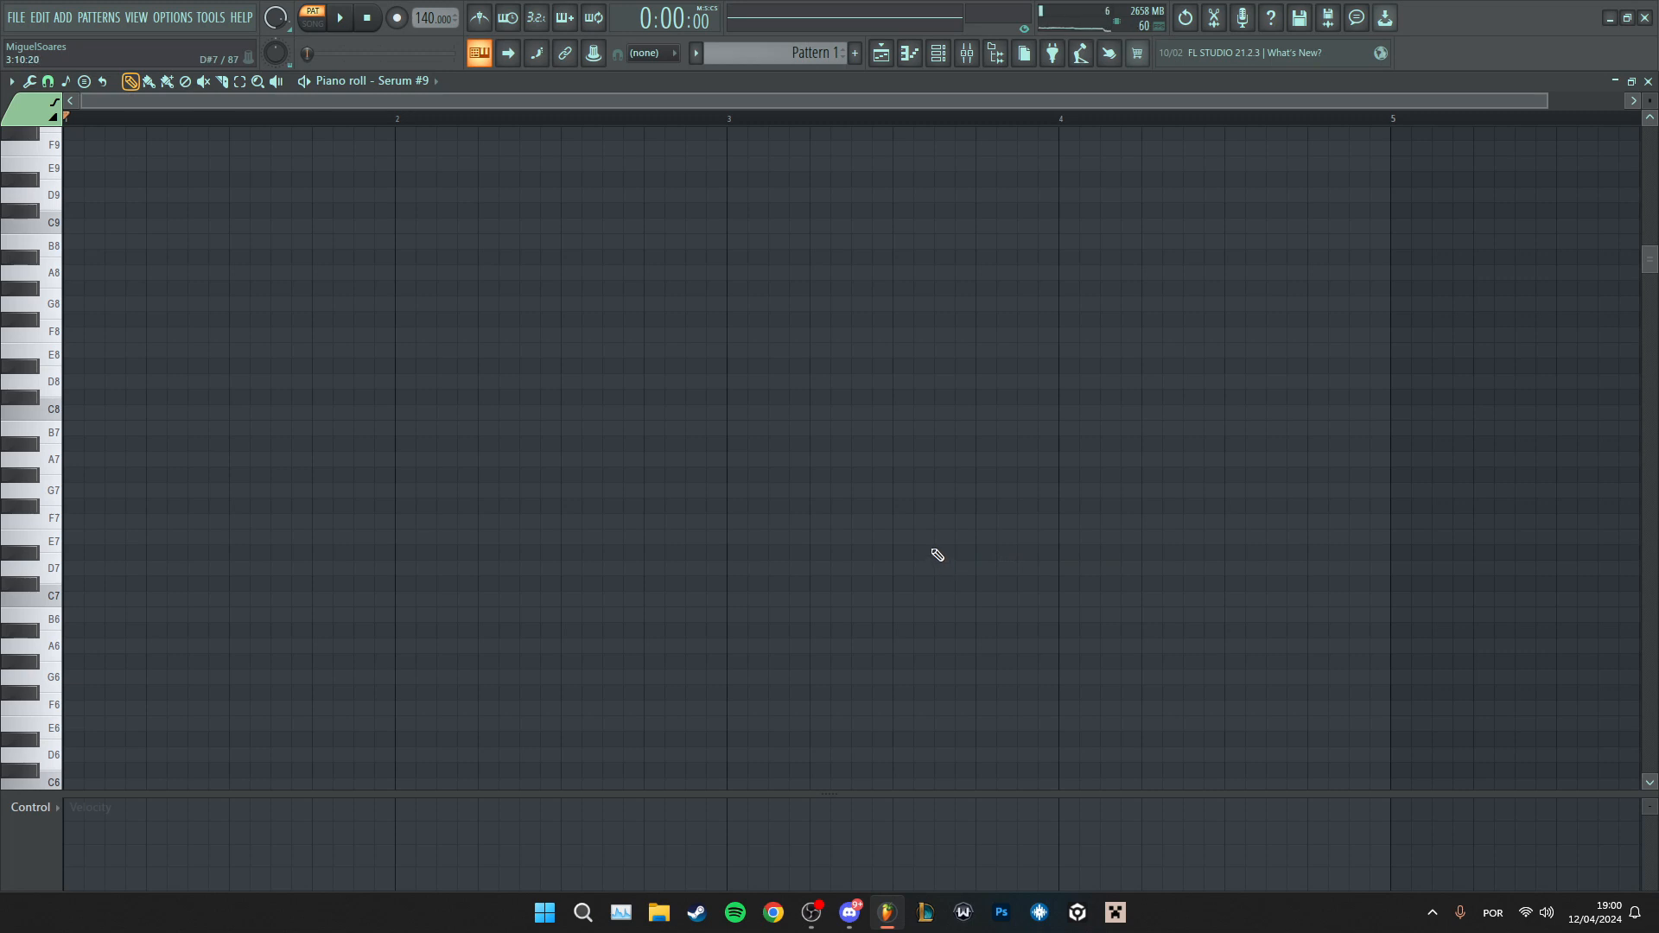
click(910, 53)
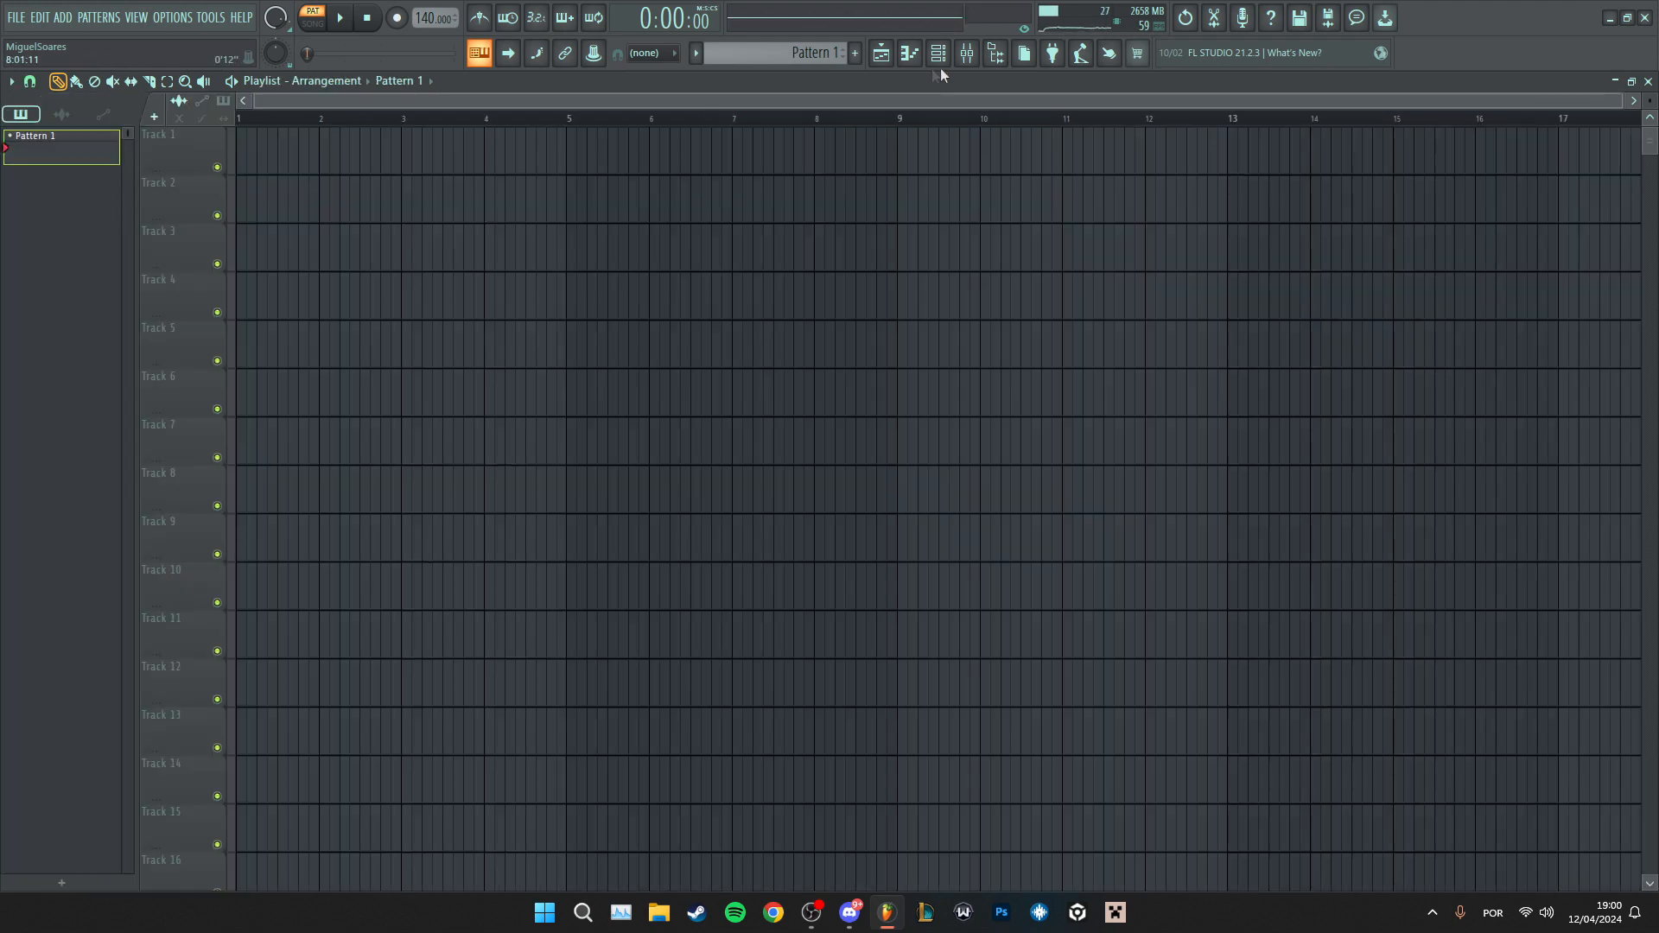
- Open the piano roll of the Layer channel
click(939, 55)
right_click(968, 376)
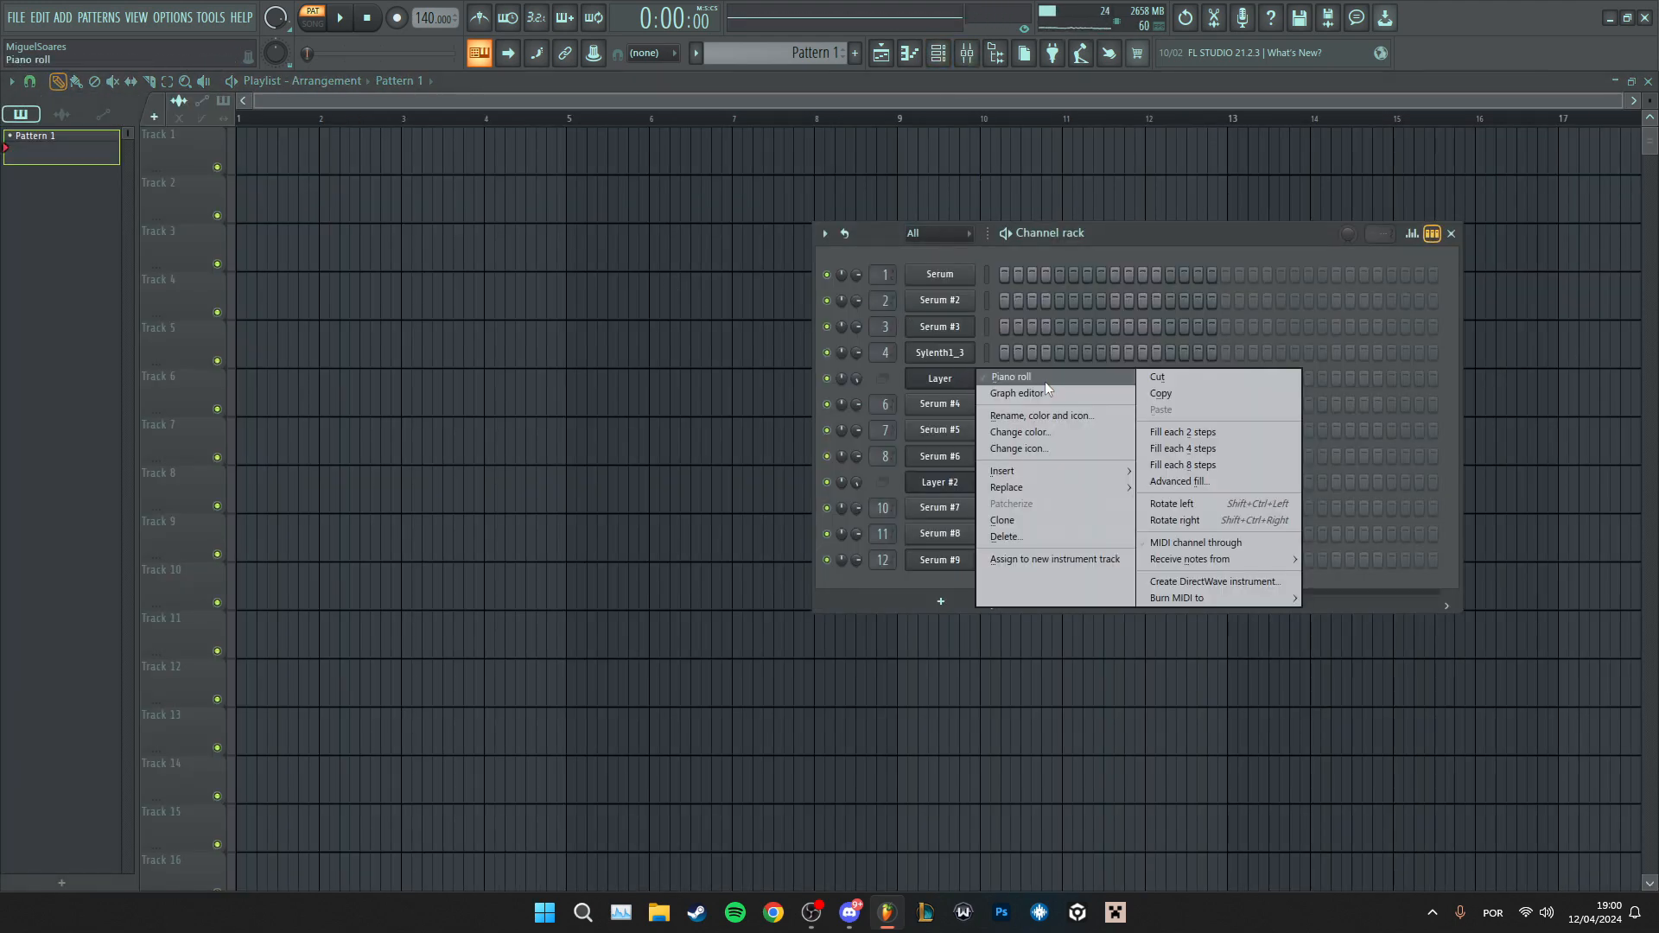
click(1045, 381)
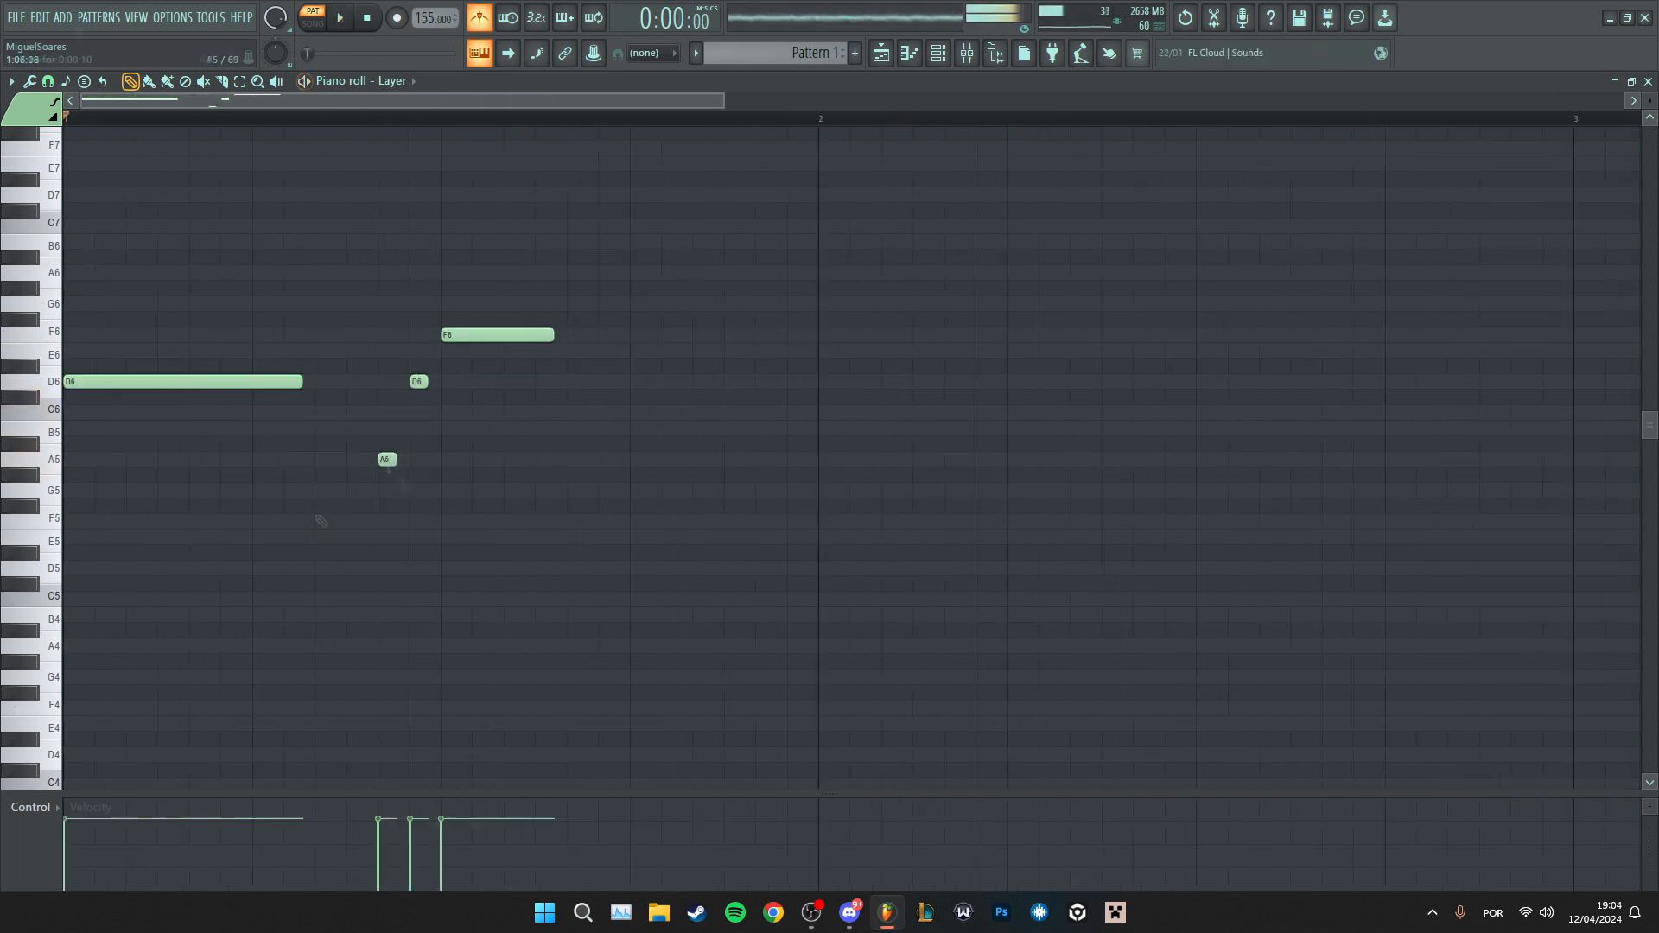
- Draw the rest of the first melody phrase, rising through E6 and F6 to C7, falling to A#6 and A6, and ending on a long D6
click(584, 381)
click(620, 350)
click(692, 226)
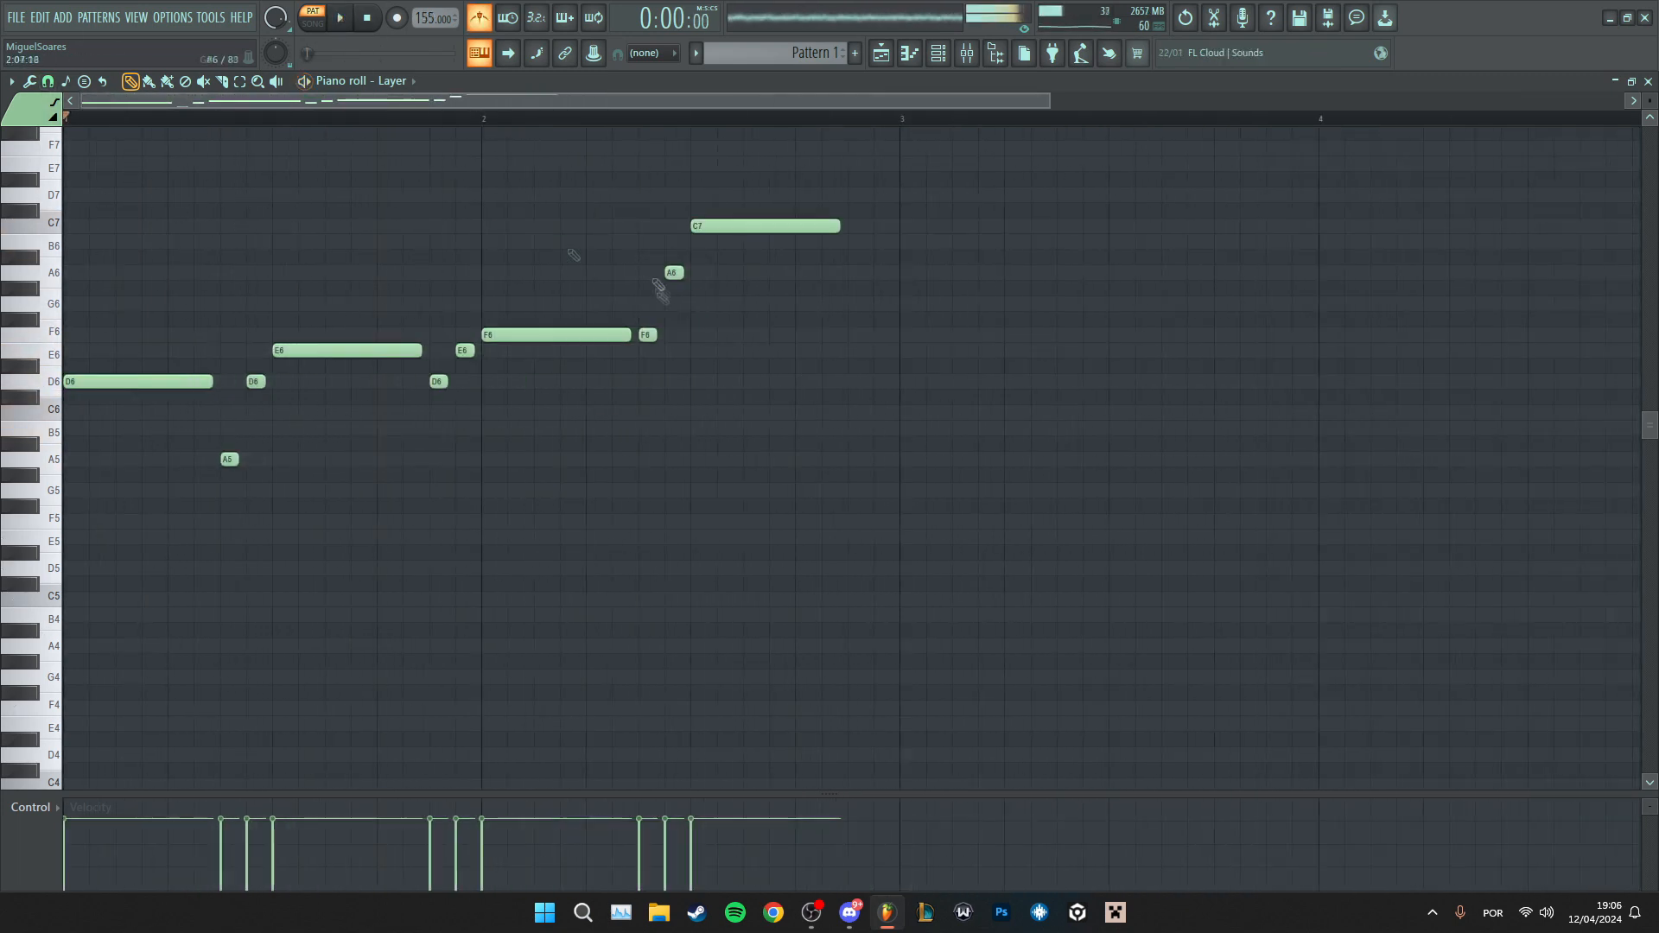
click(854, 256)
click(1029, 382)
- Draw the second phrase from bar 5, with D6, A5, E6 and F6 notes, A#6, A6 and G6, and a long final E6
click(1121, 460)
click(1135, 381)
click(1150, 350)
click(654, 381)
click(676, 350)
click(694, 335)
click(835, 381)
click(1059, 303)
- Play back the eight-bar melody from the beginning and stop it
key(space)
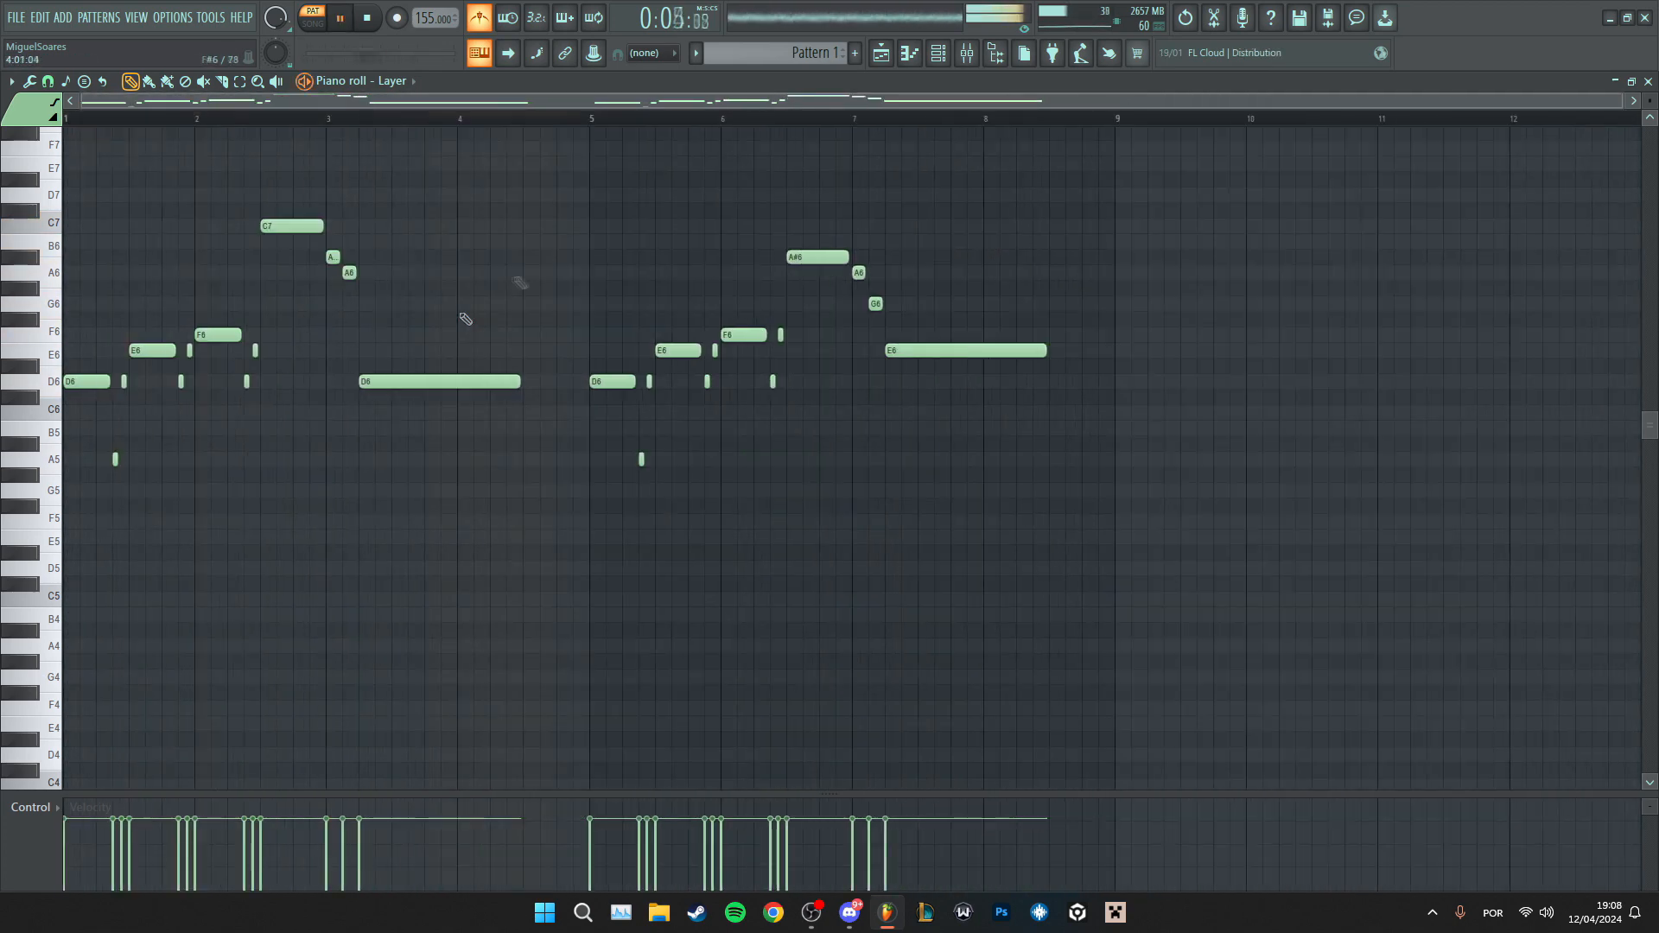
key(space)
scroll(463, 319, up, 1)
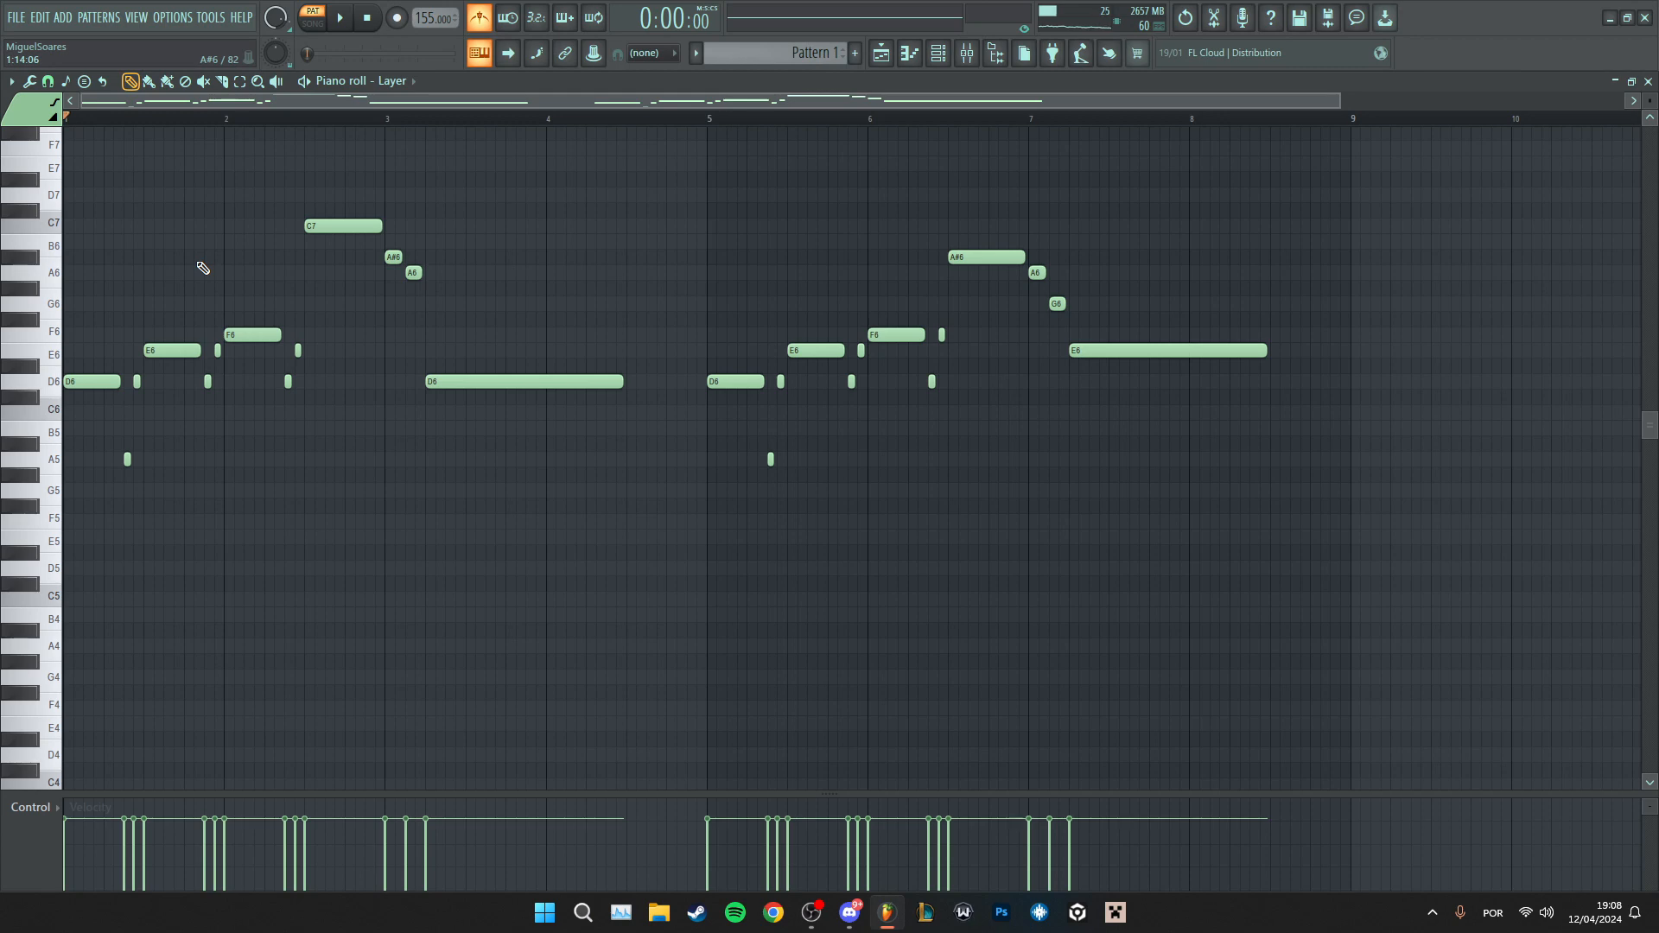
key(space)
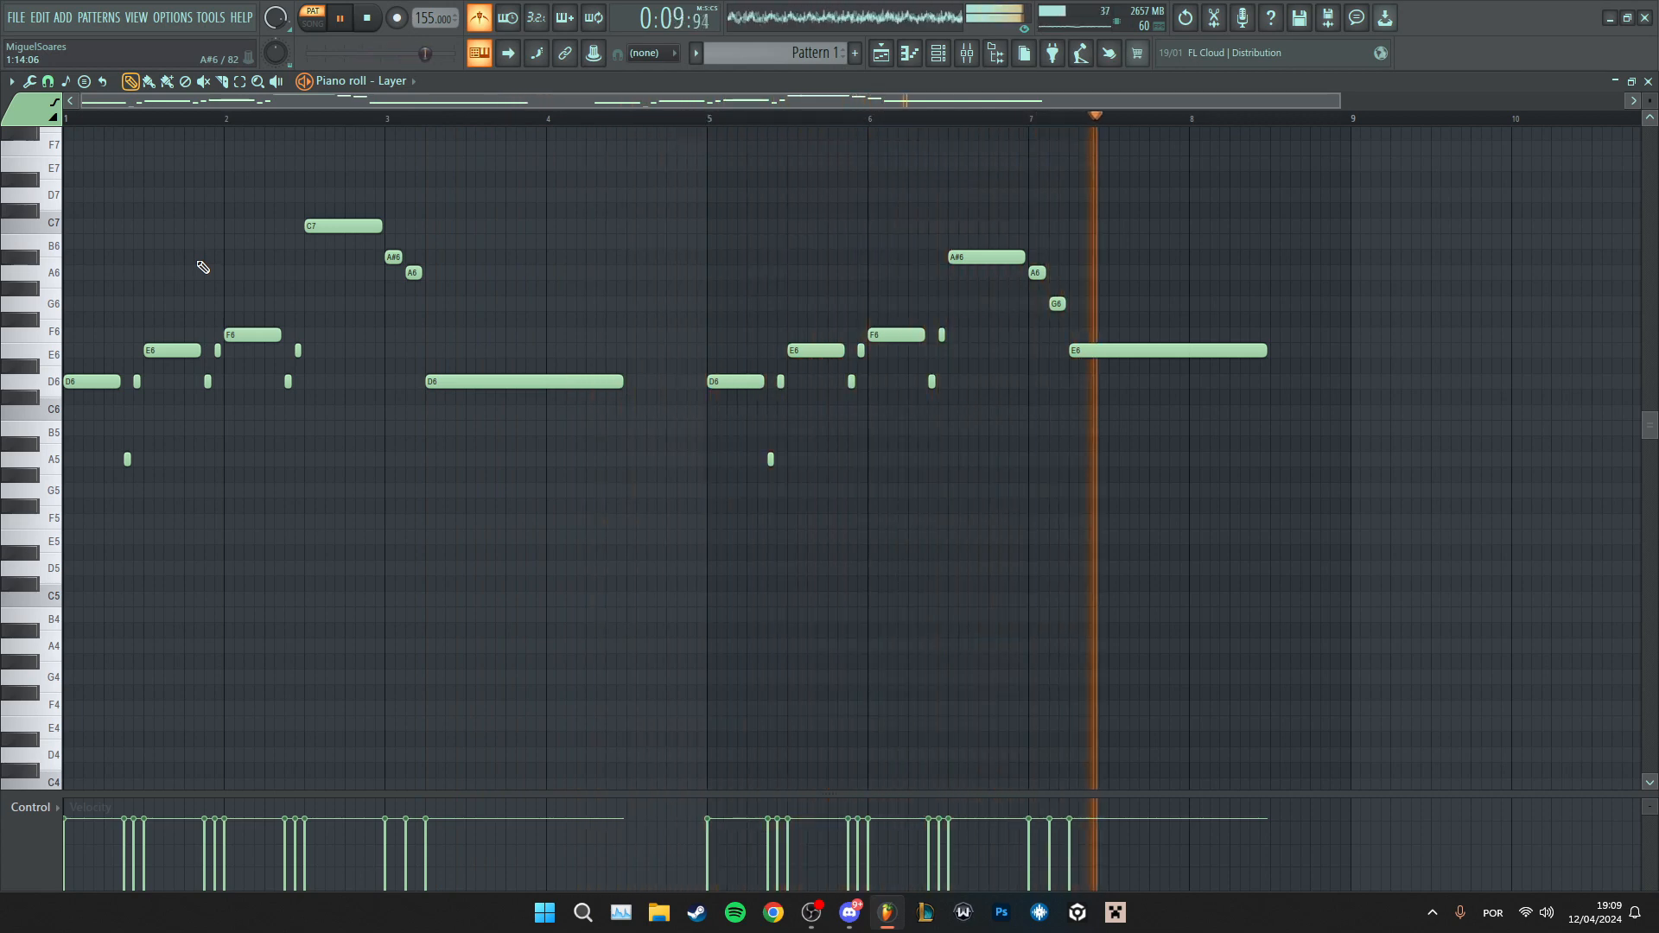
click(381, 18)
- Duplicate the whole eight-bar melody and align the copy to start at bar 9
scroll(499, 550, down, 1)
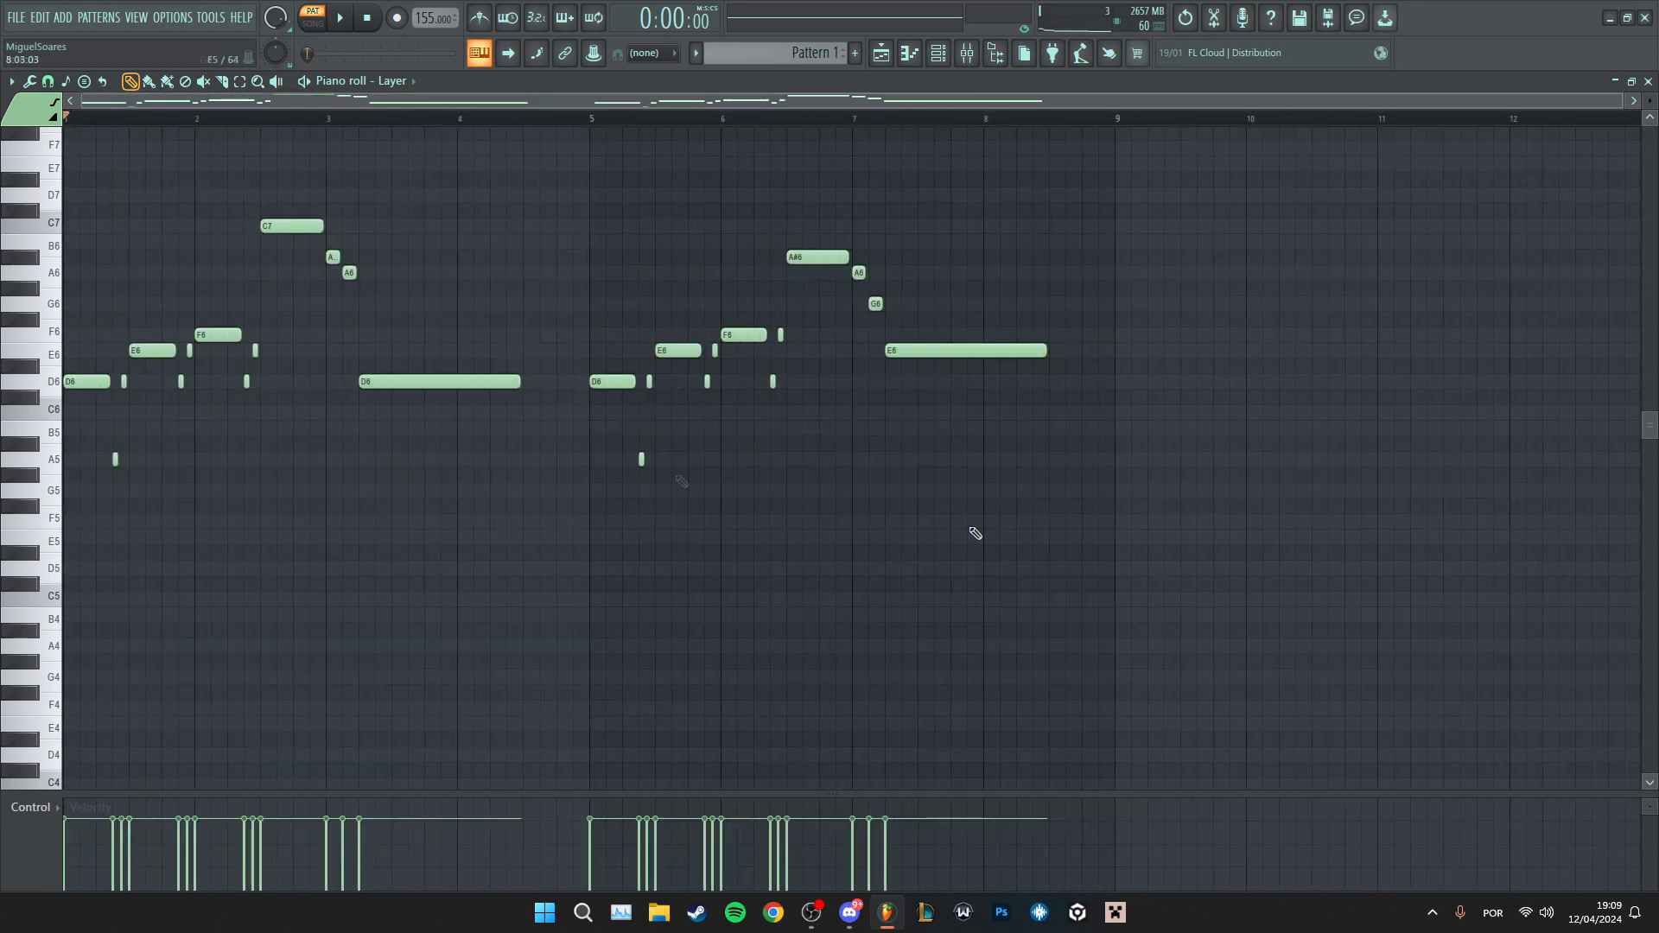
key(ctrl+a)
key(ctrl+b)
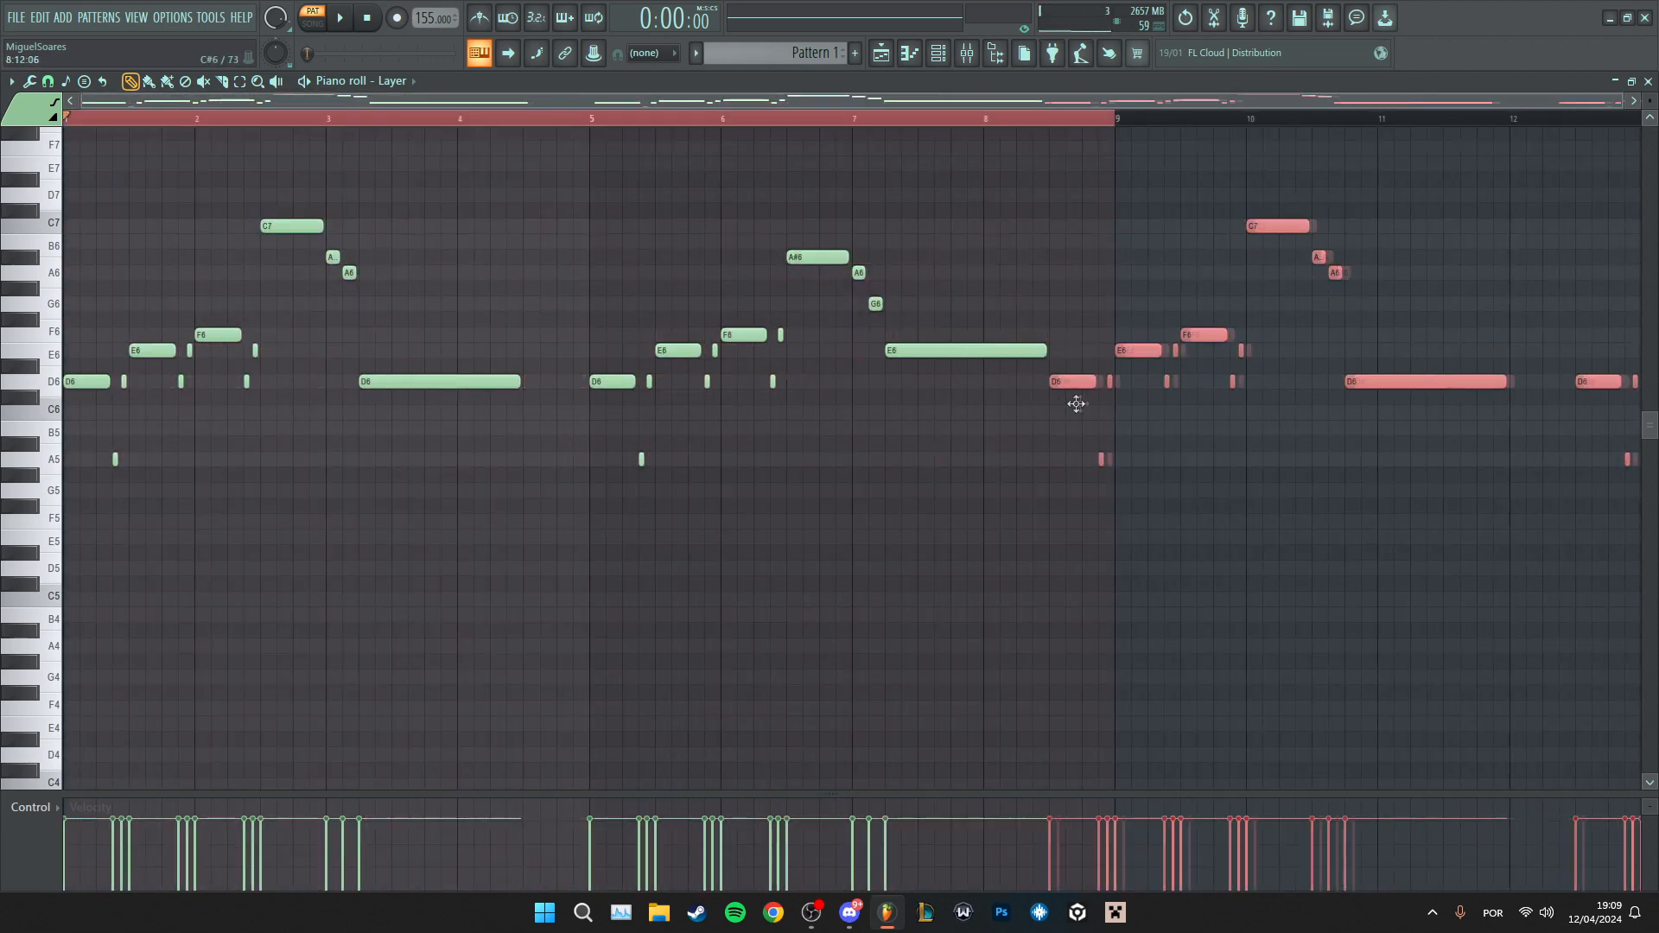
scroll(696, 125, down, 2)
- Raise the closing notes of the phrase starting at bar 9 to D7, C7 and a long F6
click(697, 124)
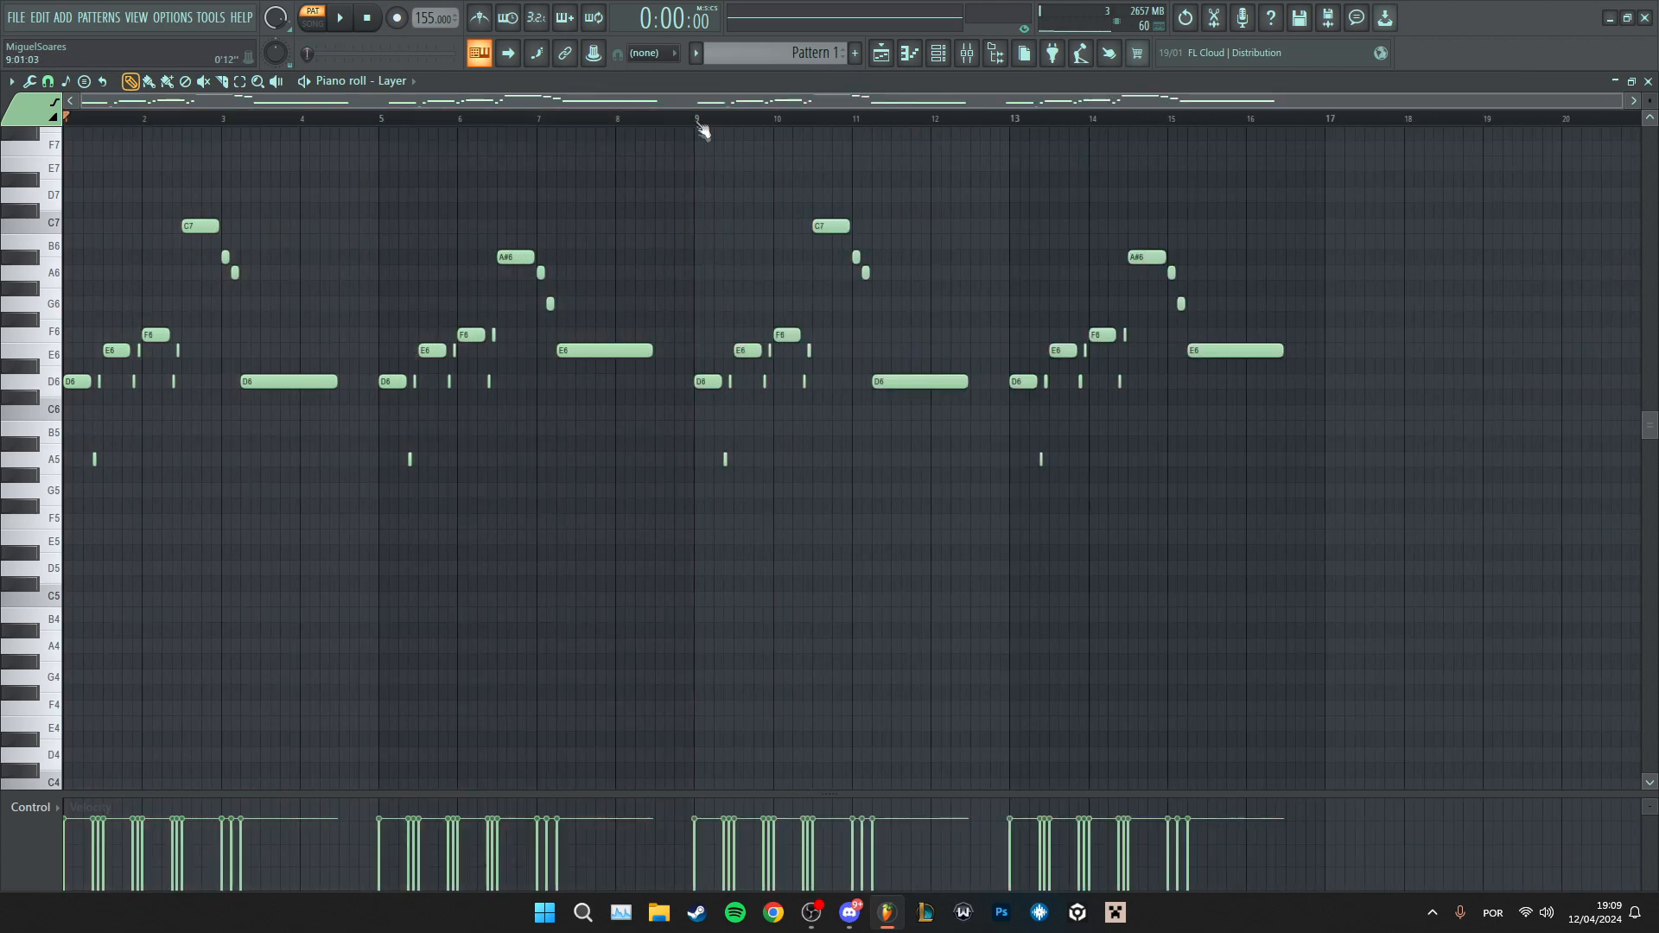
scroll(821, 251, up, 2)
scroll(657, 320, down, 2)
drag(879, 293, 821, 208)
scroll(864, 259, up, 2)
scroll(847, 284, down, 2)
- Play back the varied phrase from bar 9 and stop it
click(700, 122)
key(space)
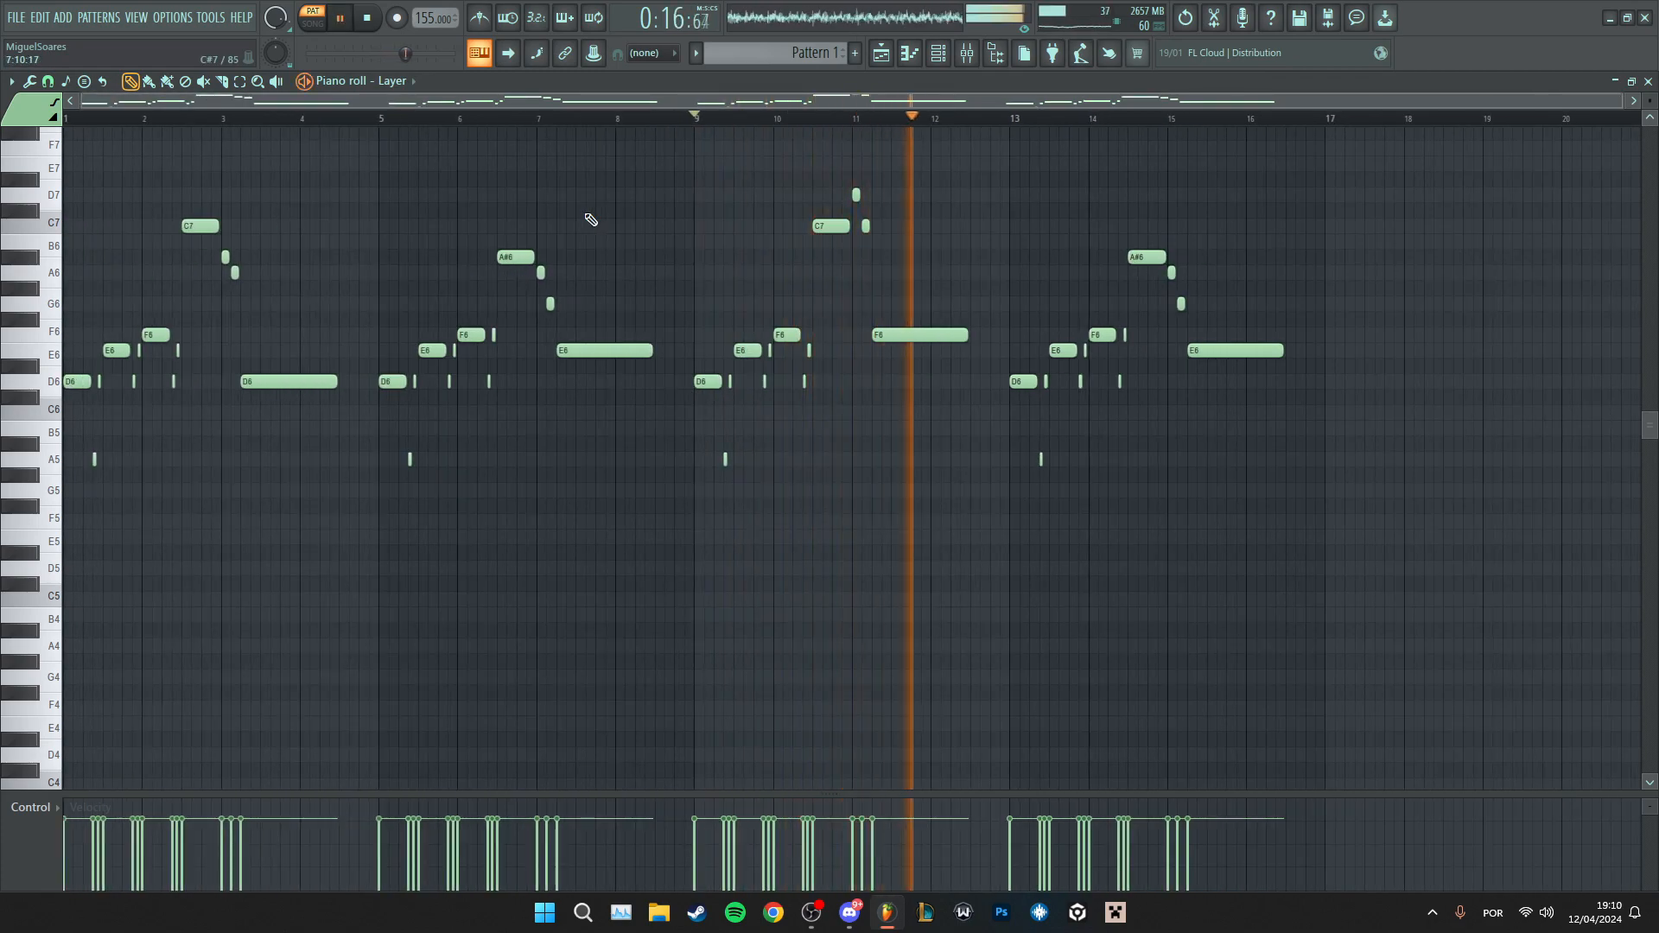
key(space)
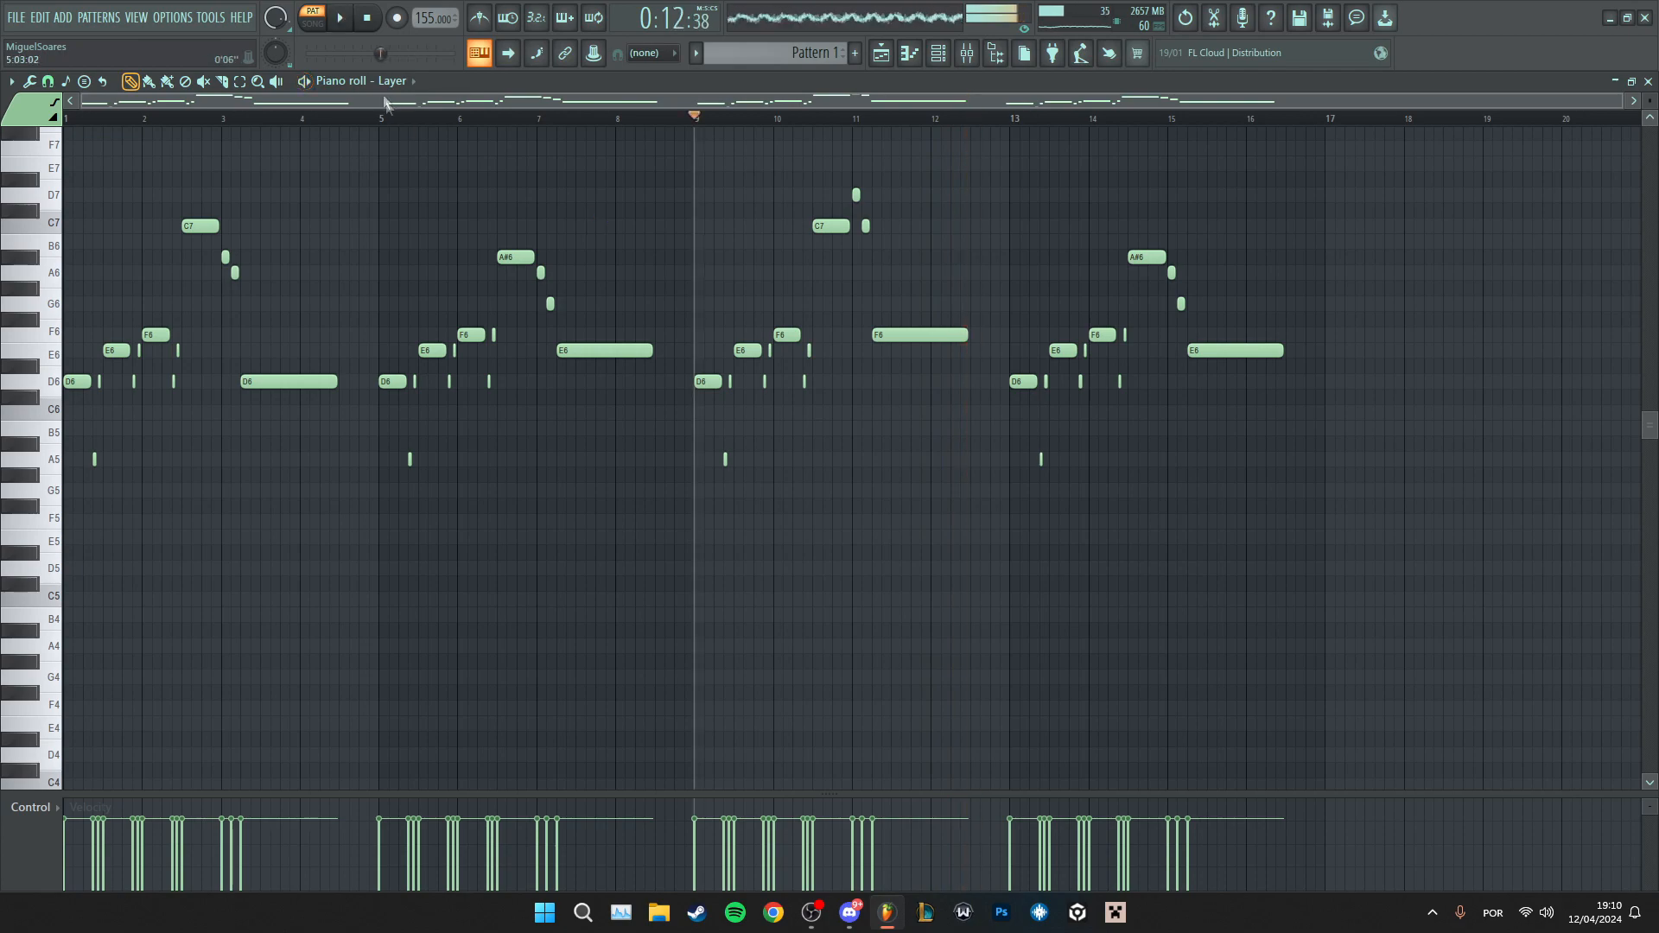
- Play back the last phrase from bar 13 to its end and stop it
scroll(1072, 243, up, 3)
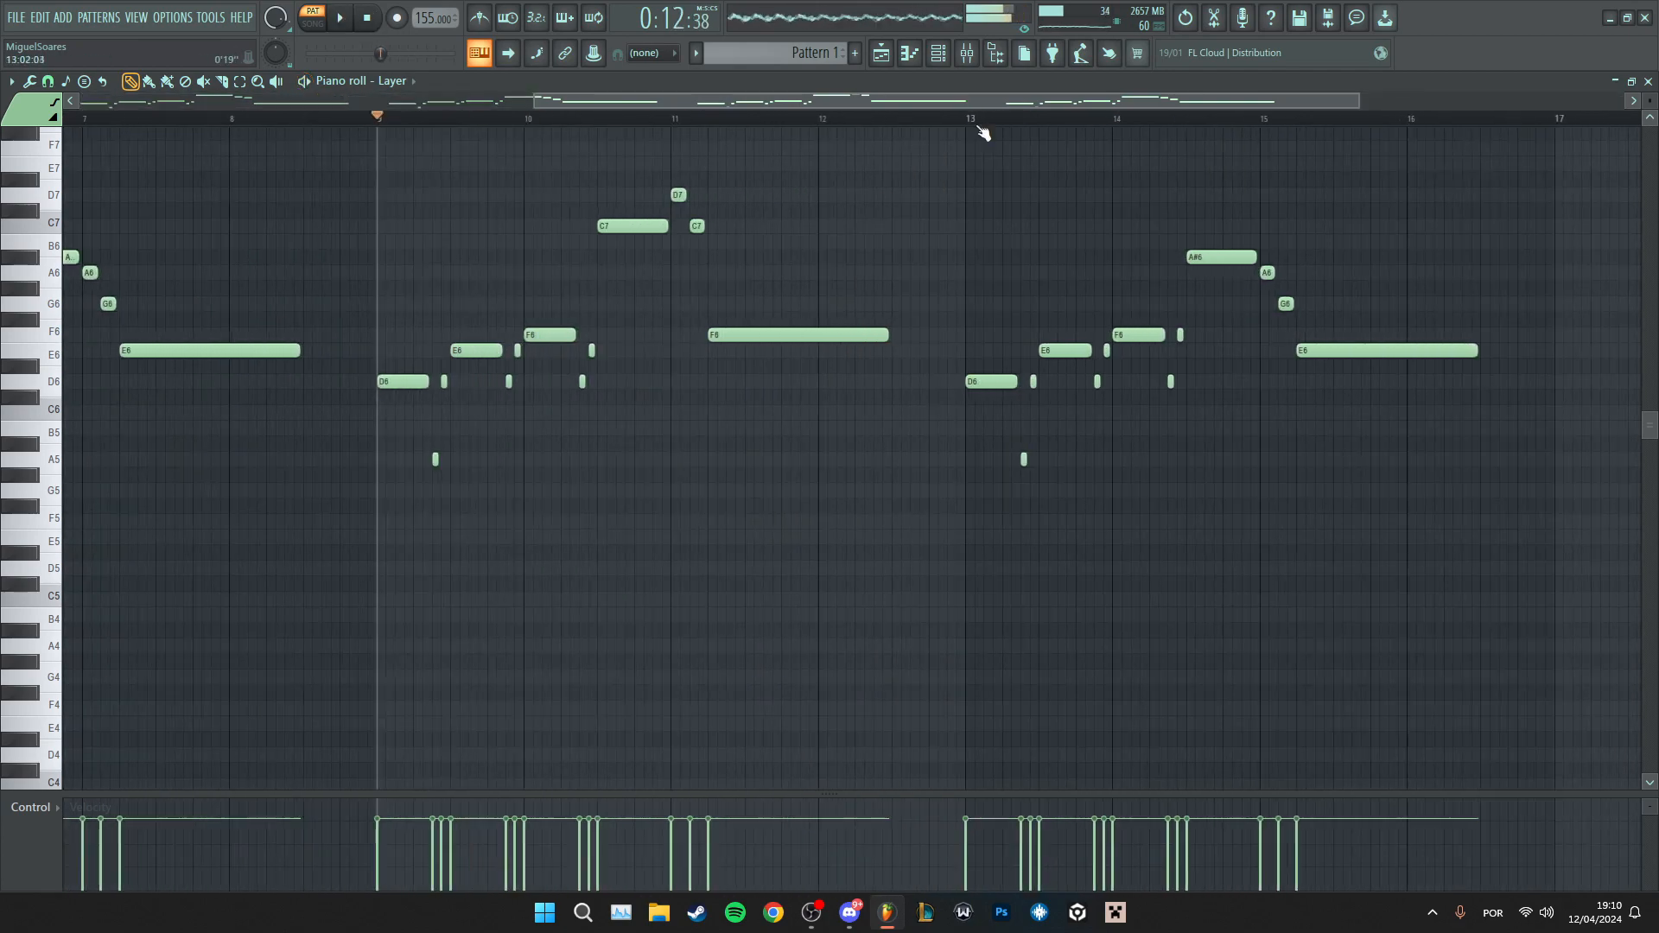
click(967, 120)
key(space)
scroll(604, 248, down, 2)
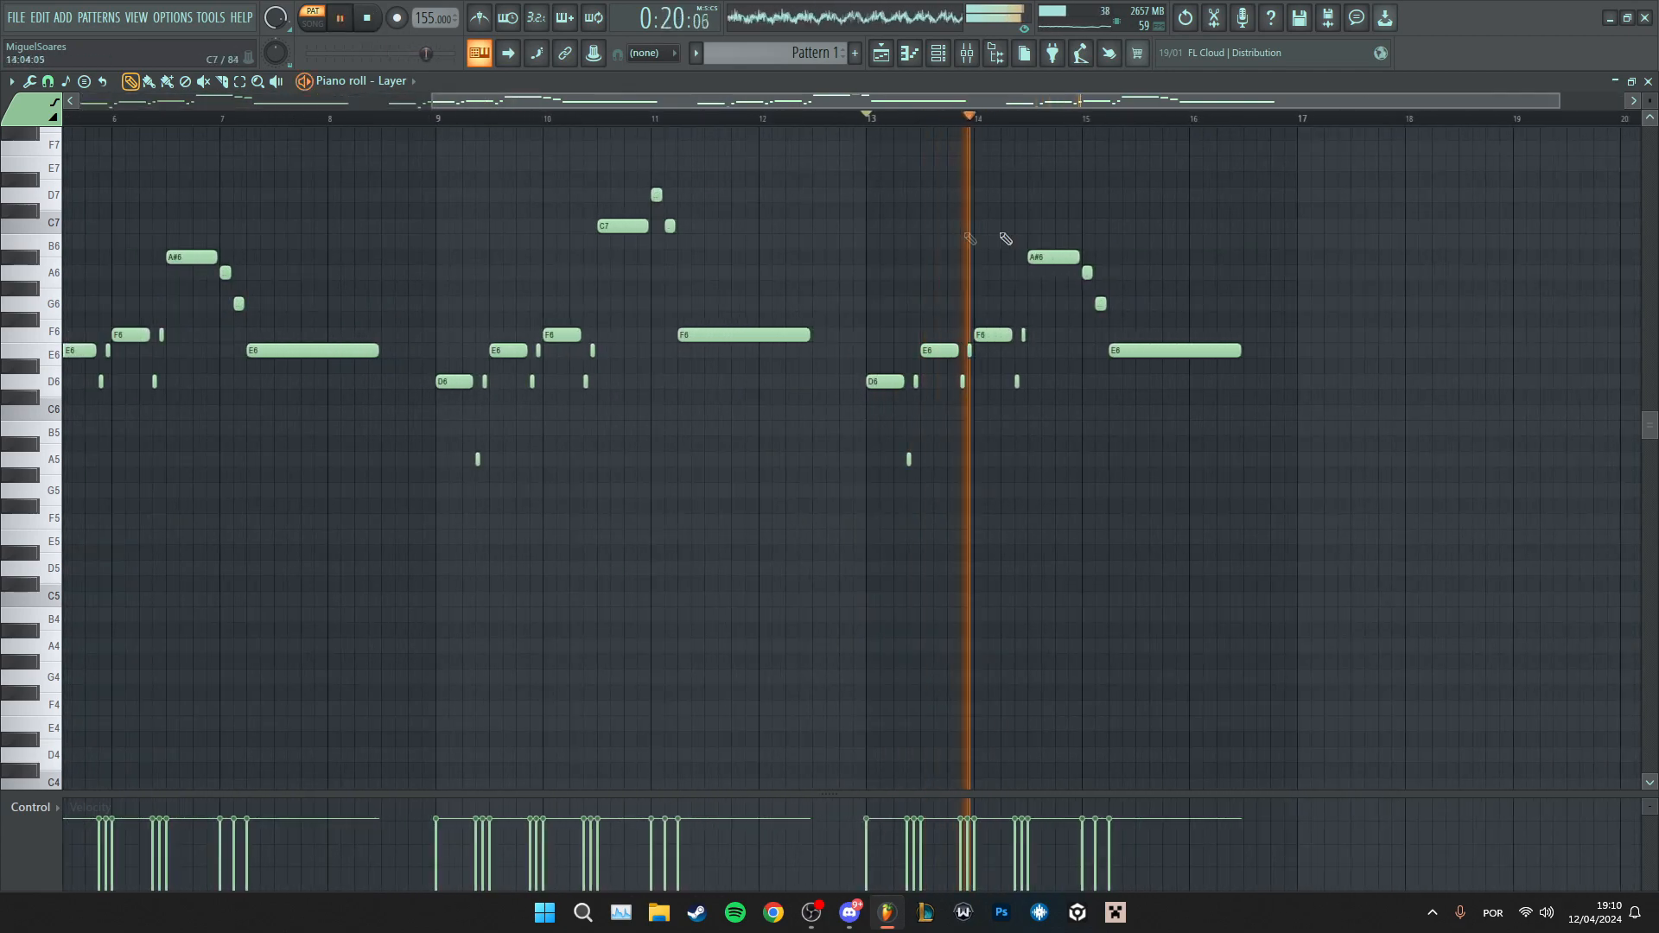
scroll(1167, 247, up, 2)
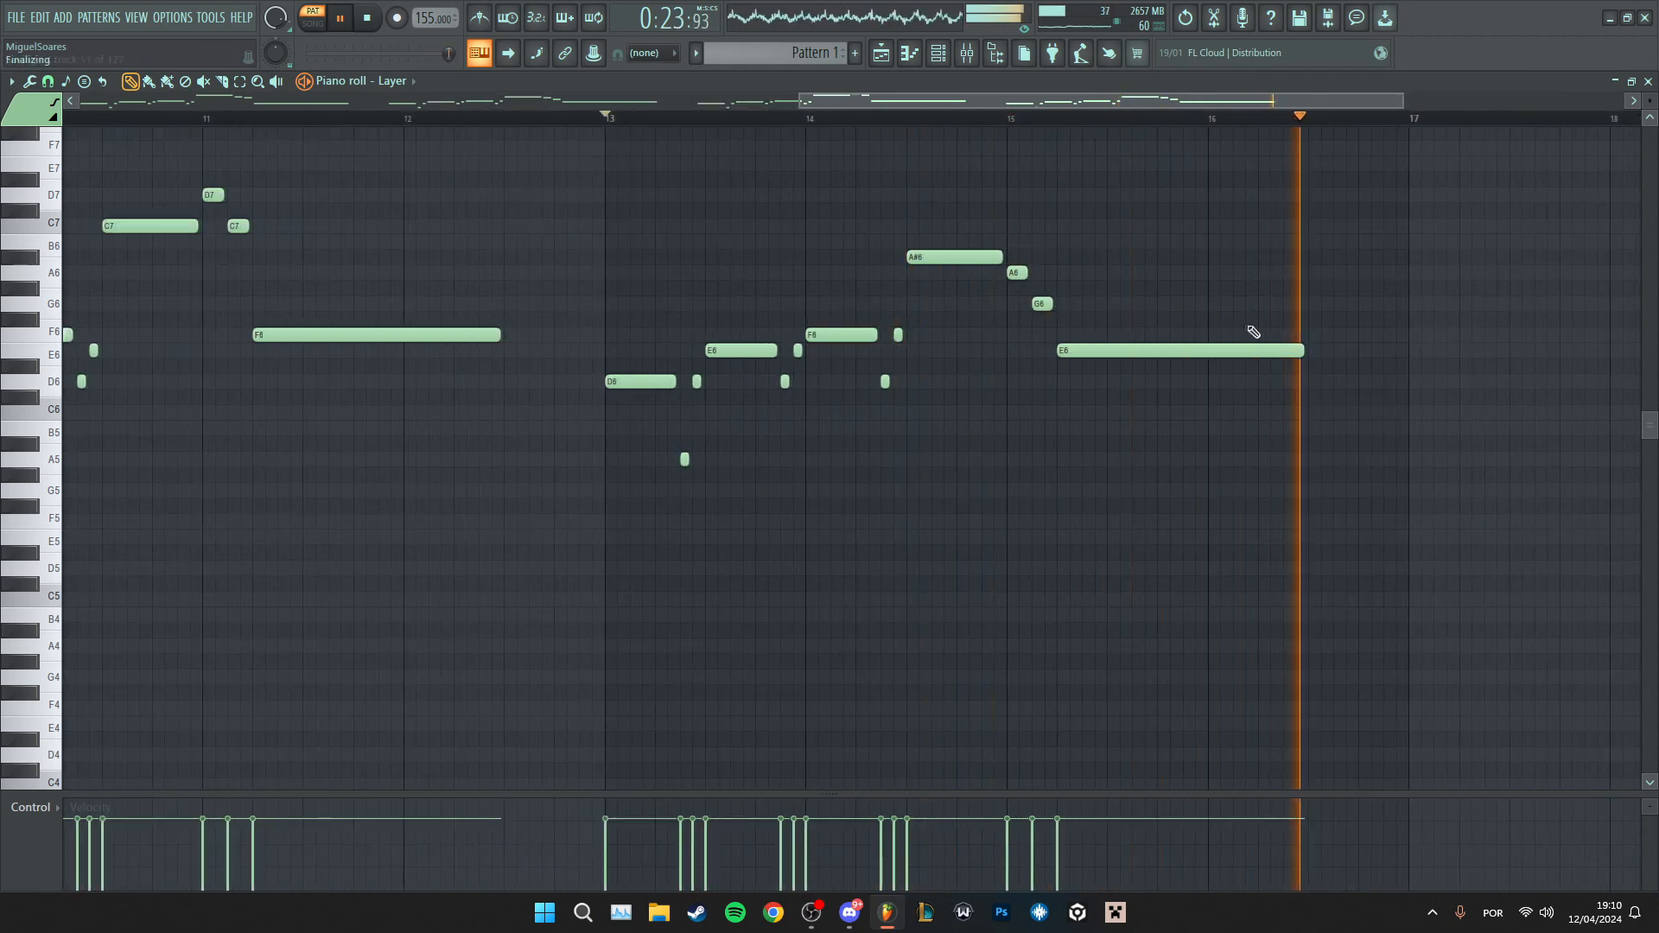
scroll(1412, 359, down, 5)
key(space)
- Copy the complete 16-bar melody into the Layer #2 piano roll in Pattern 2
key(ctrl+a)
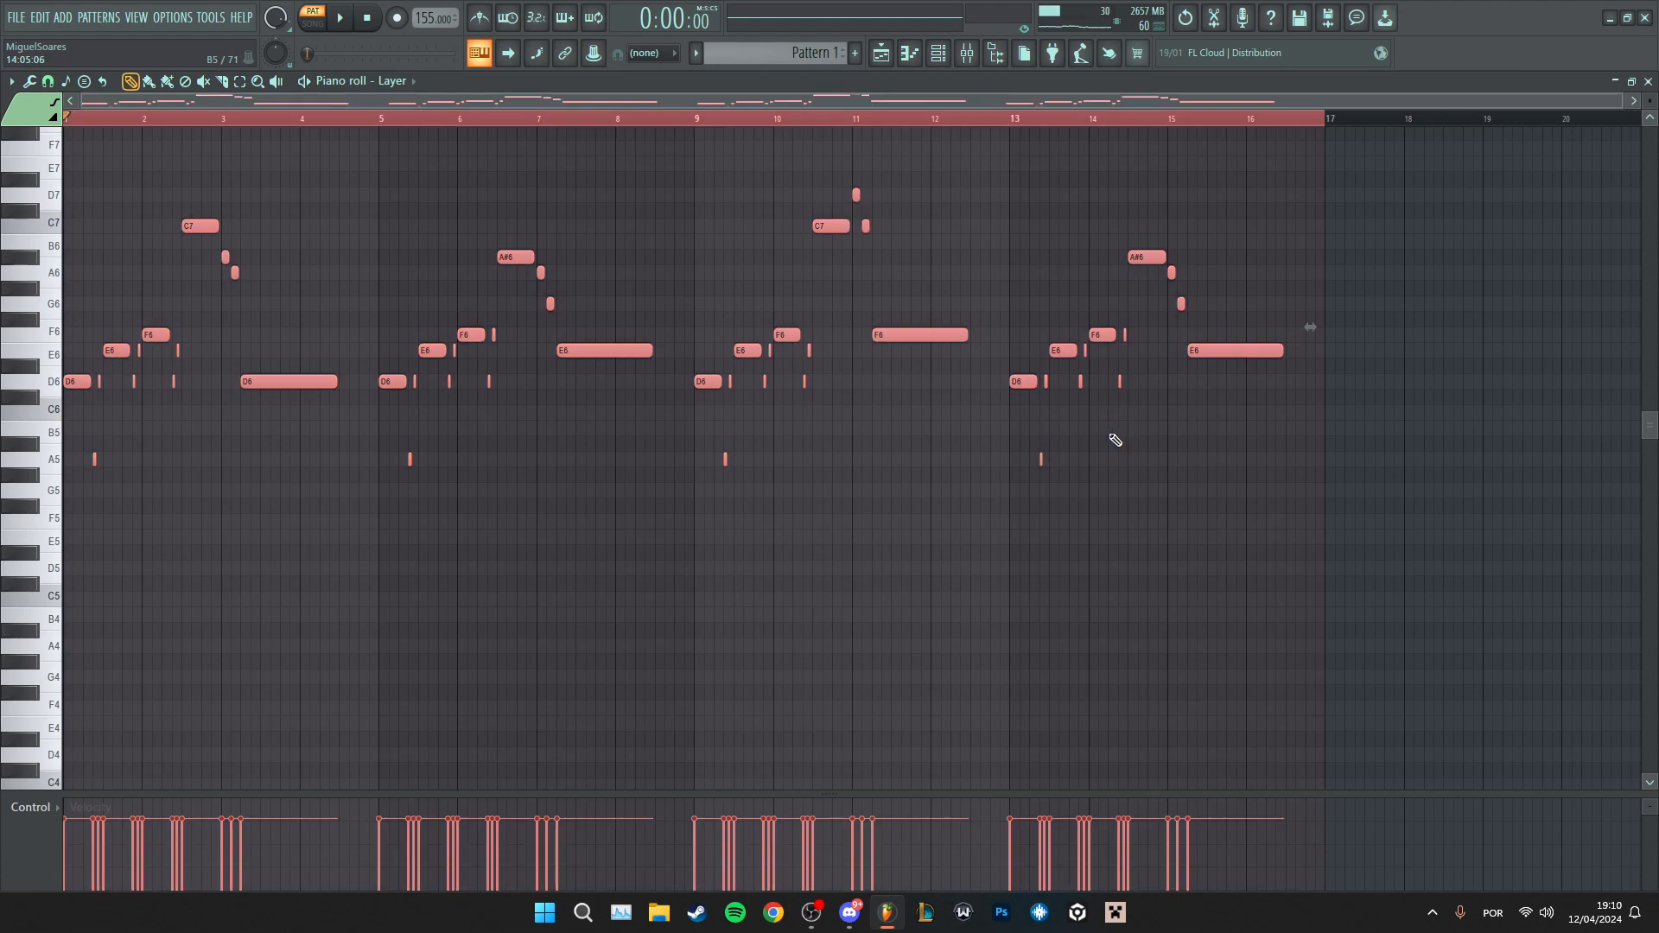
key(ctrl+d)
ctrl+right_click(781, 222)
key(ctrl+a)
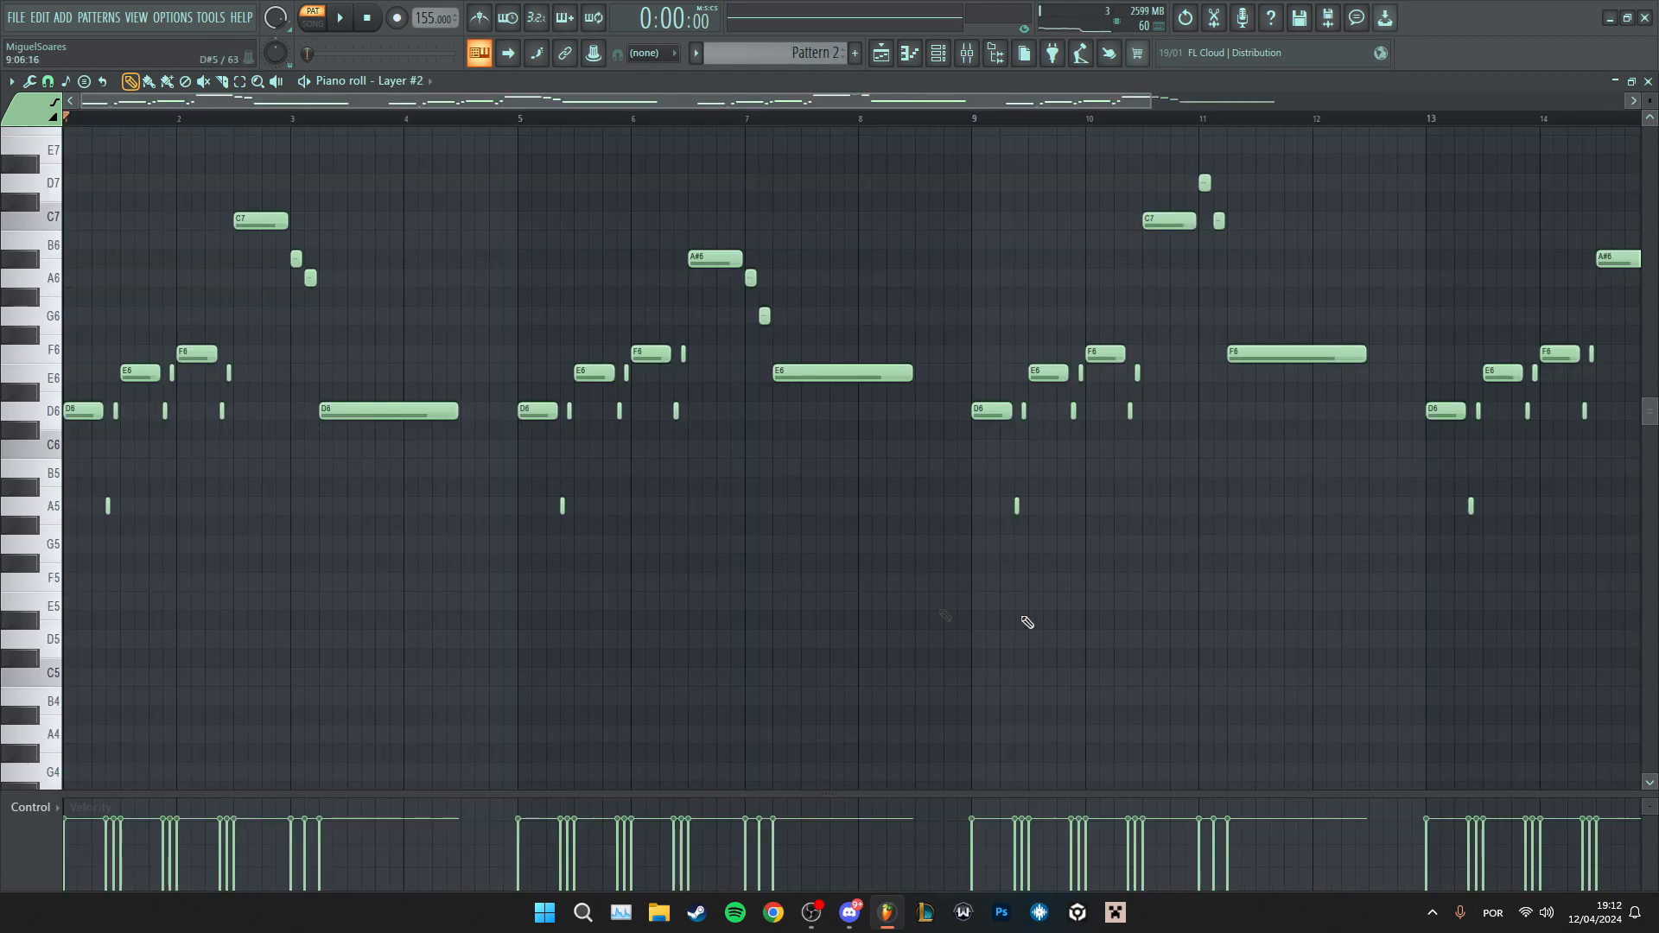
scroll(960, 616, down, 2)
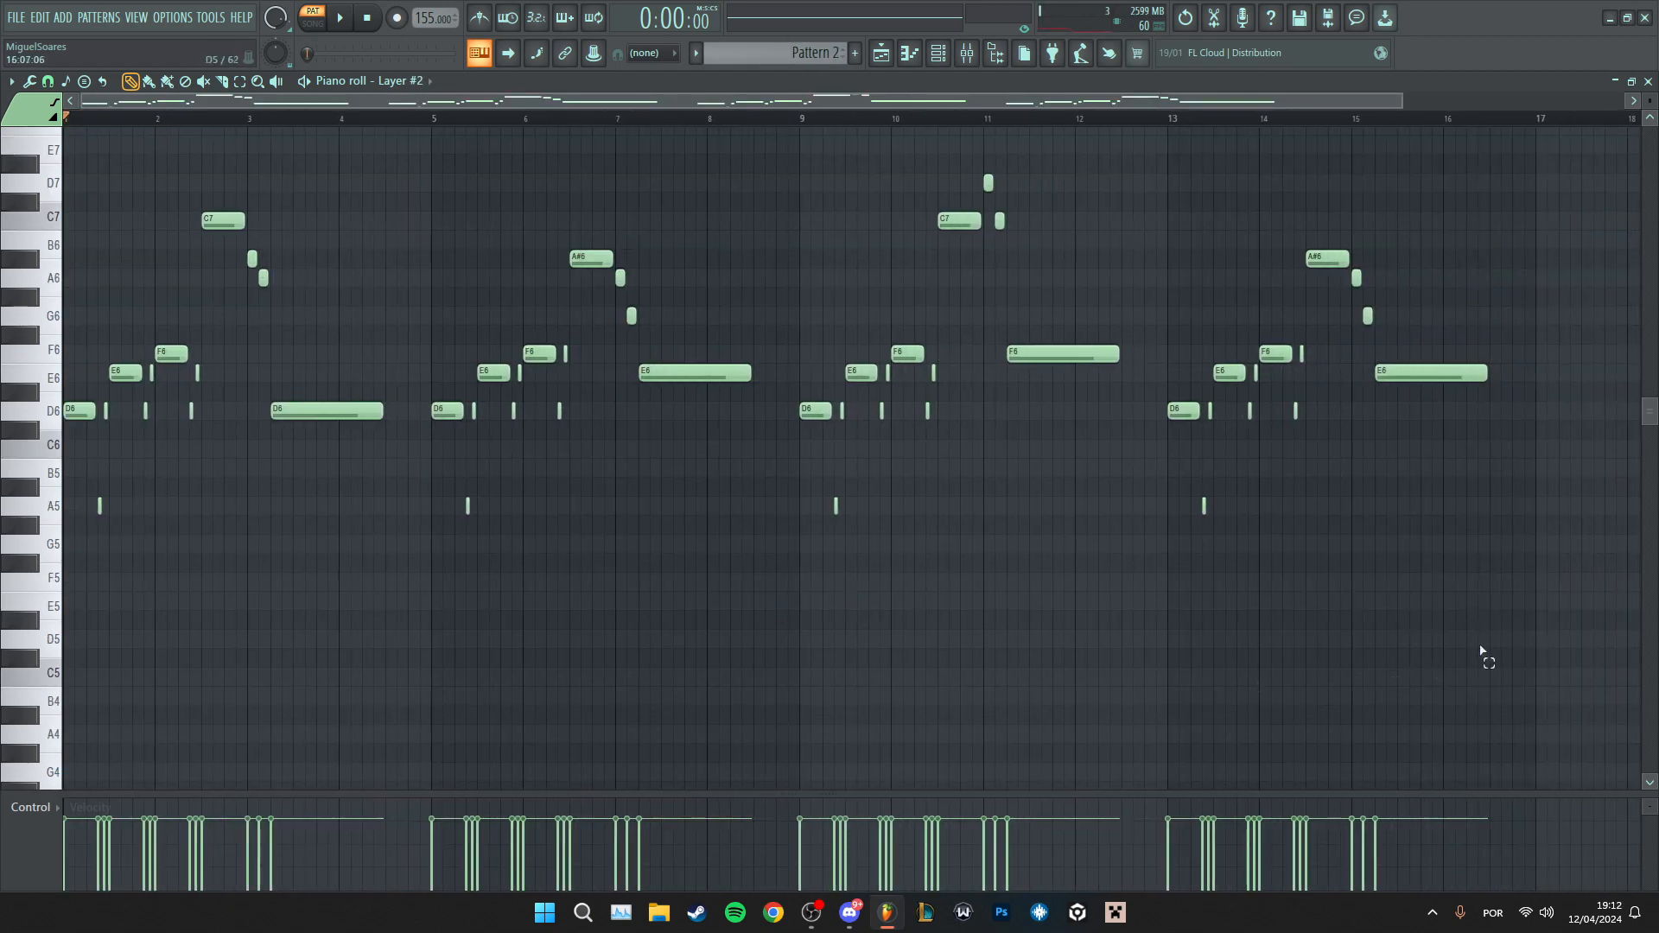
drag(1490, 661, 109, 180)
scroll(4, 399, up, 4)
scroll(4, 403, up, 4)
ctrl+click(789, 366)
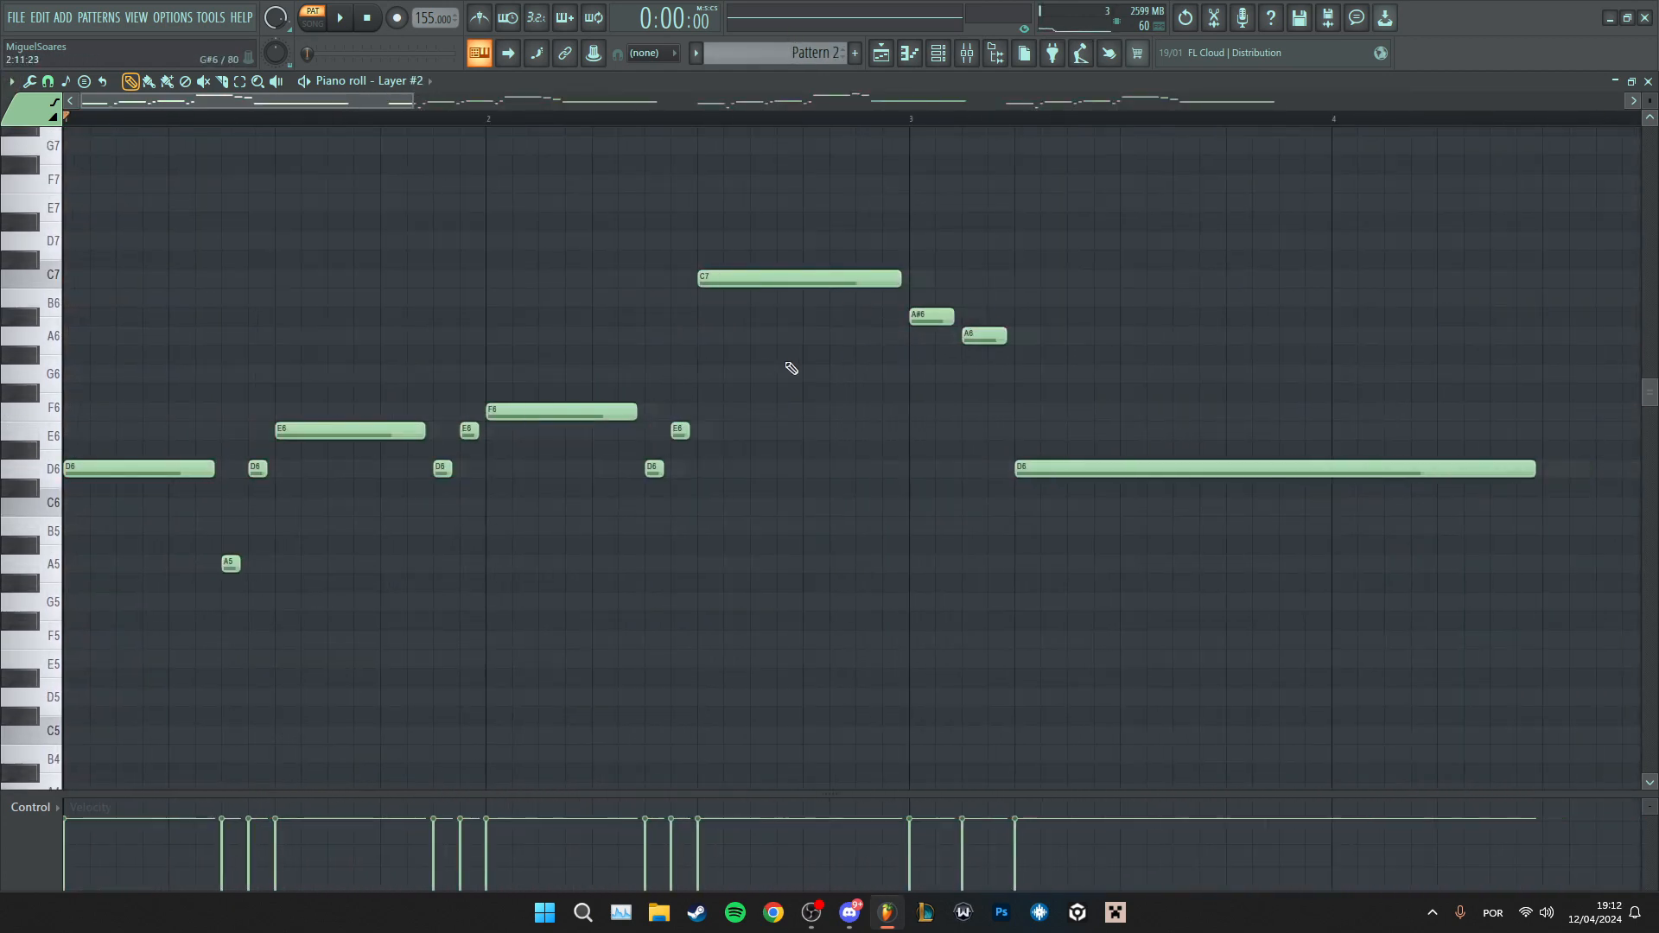
- Rework the copied melody into rhythmic chords across the 16 bars, starting with D6, A5 and F5 stacked in bar 1
scroll(605, 393, down, 1)
scroll(459, 421, down, 2)
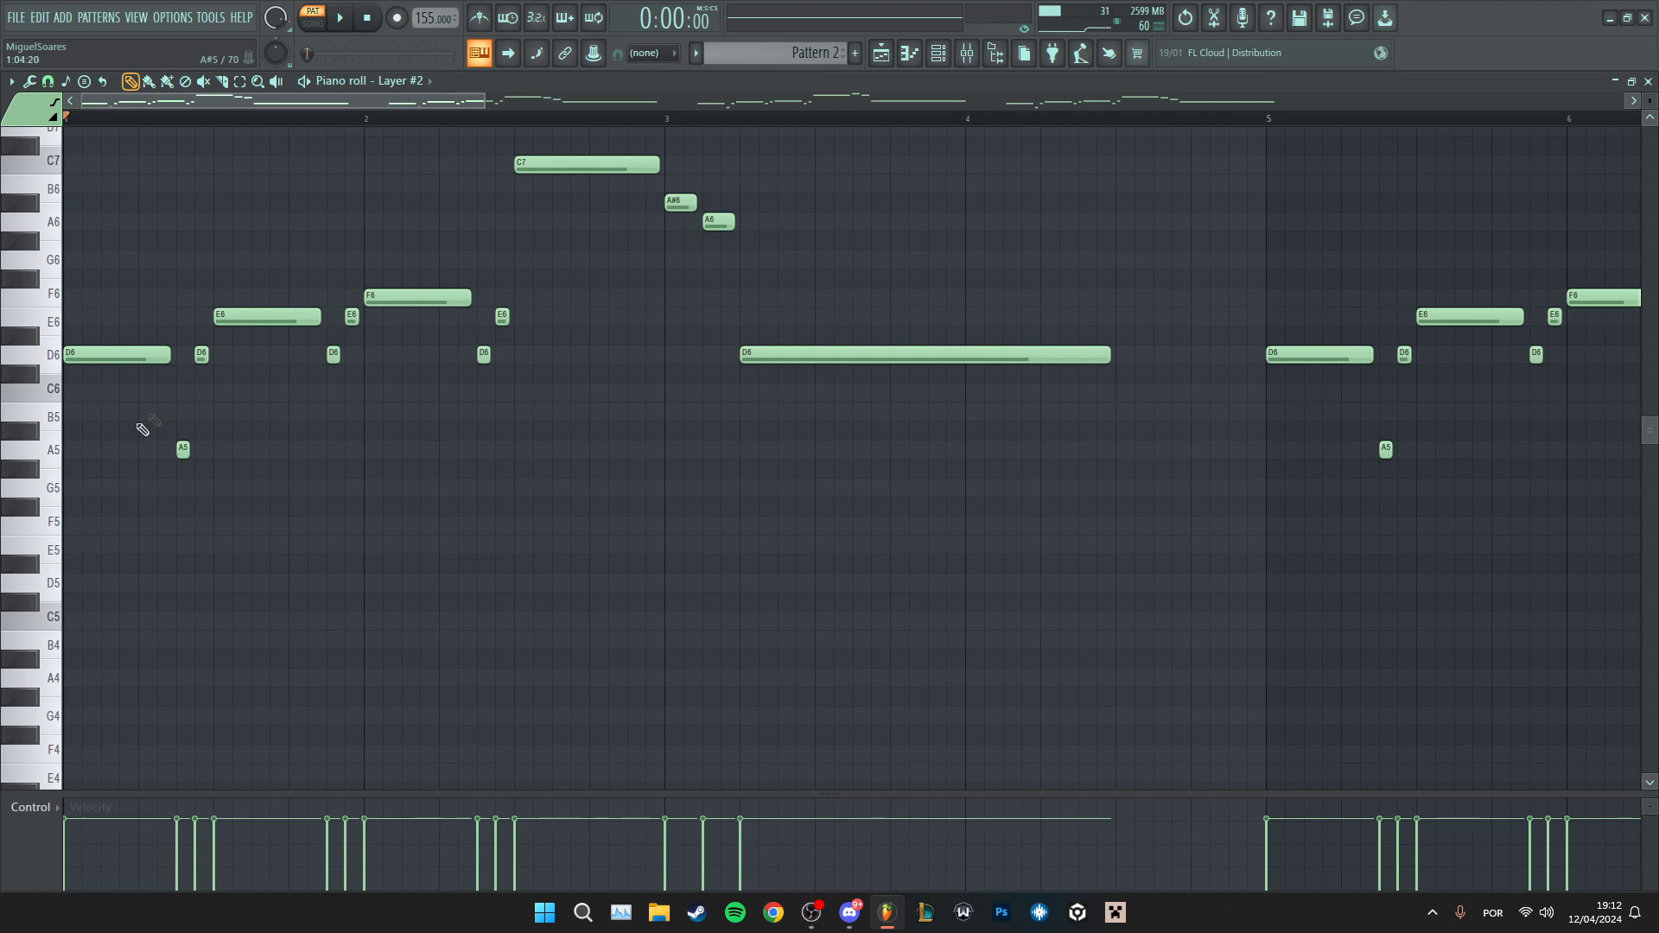
click(87, 457)
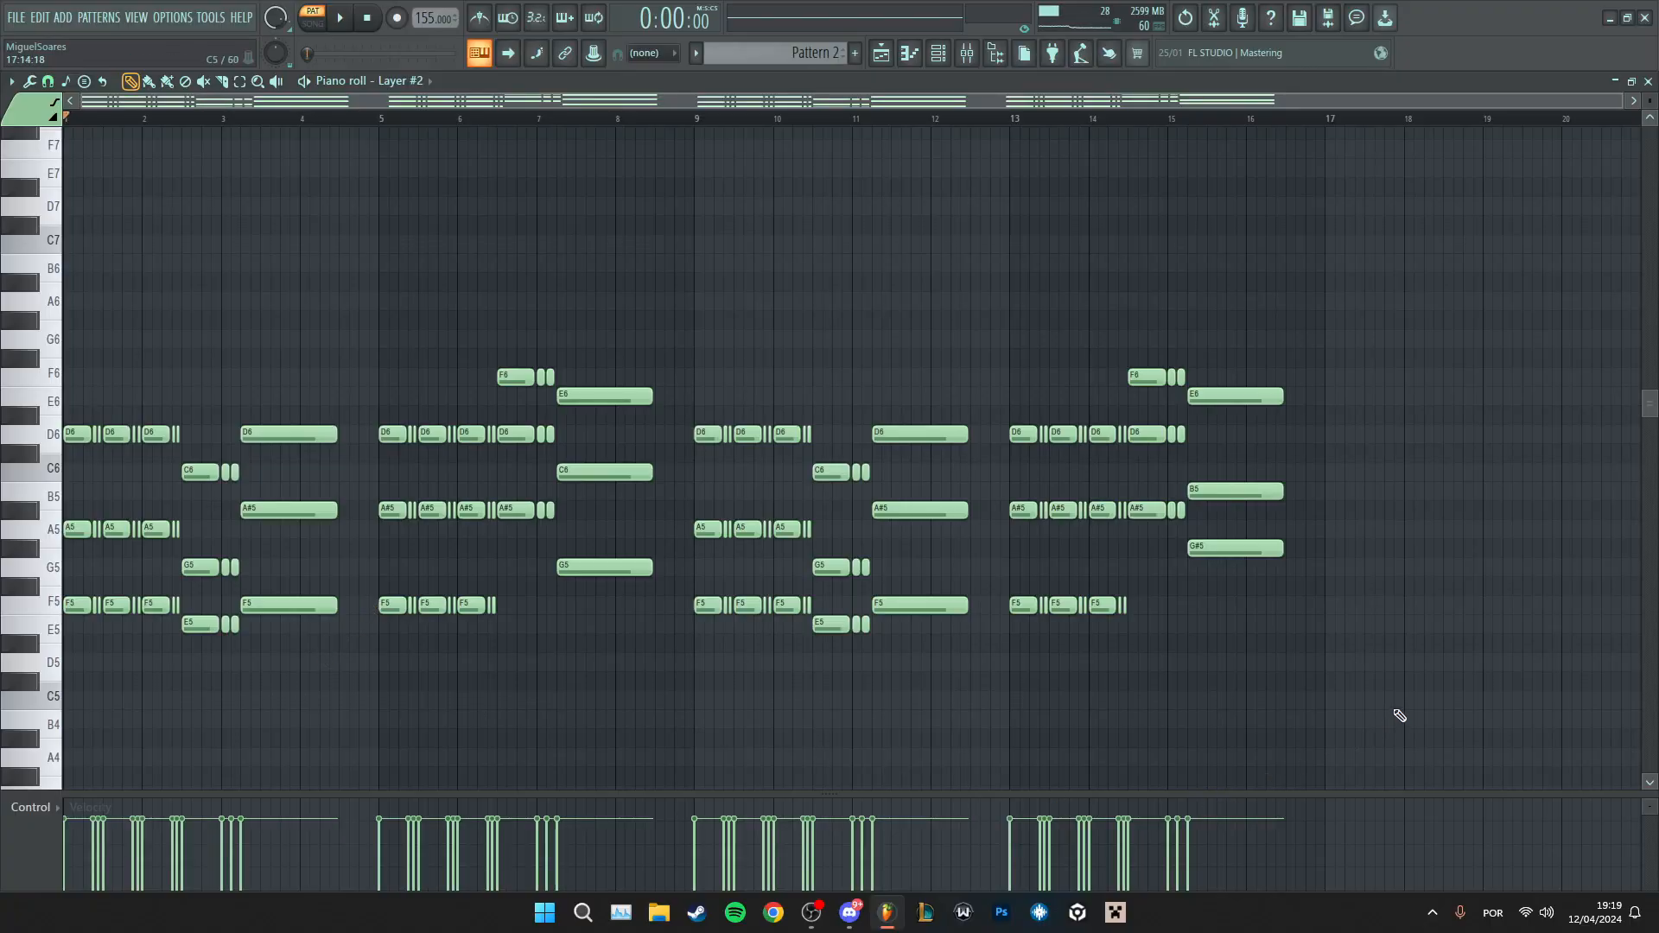
- Raise the lower chord notes by an octave and double the whole 16-bar chord part one octave below
drag(75, 438, 314, 474)
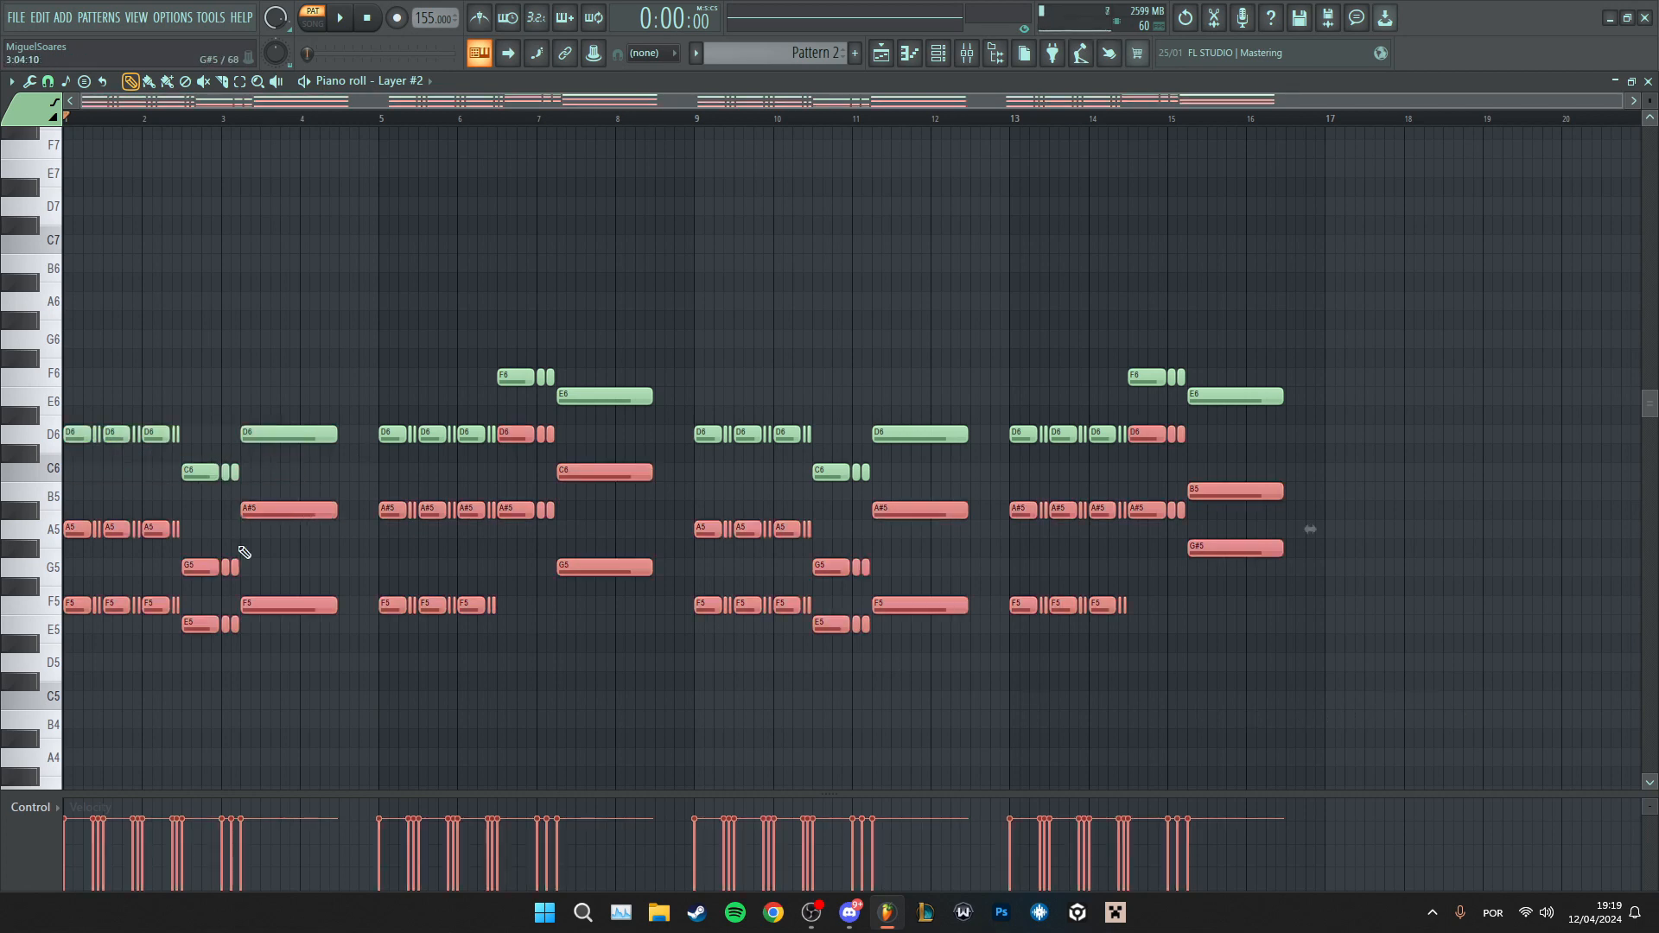
key(ctrl+Up)
key(ctrl+a)
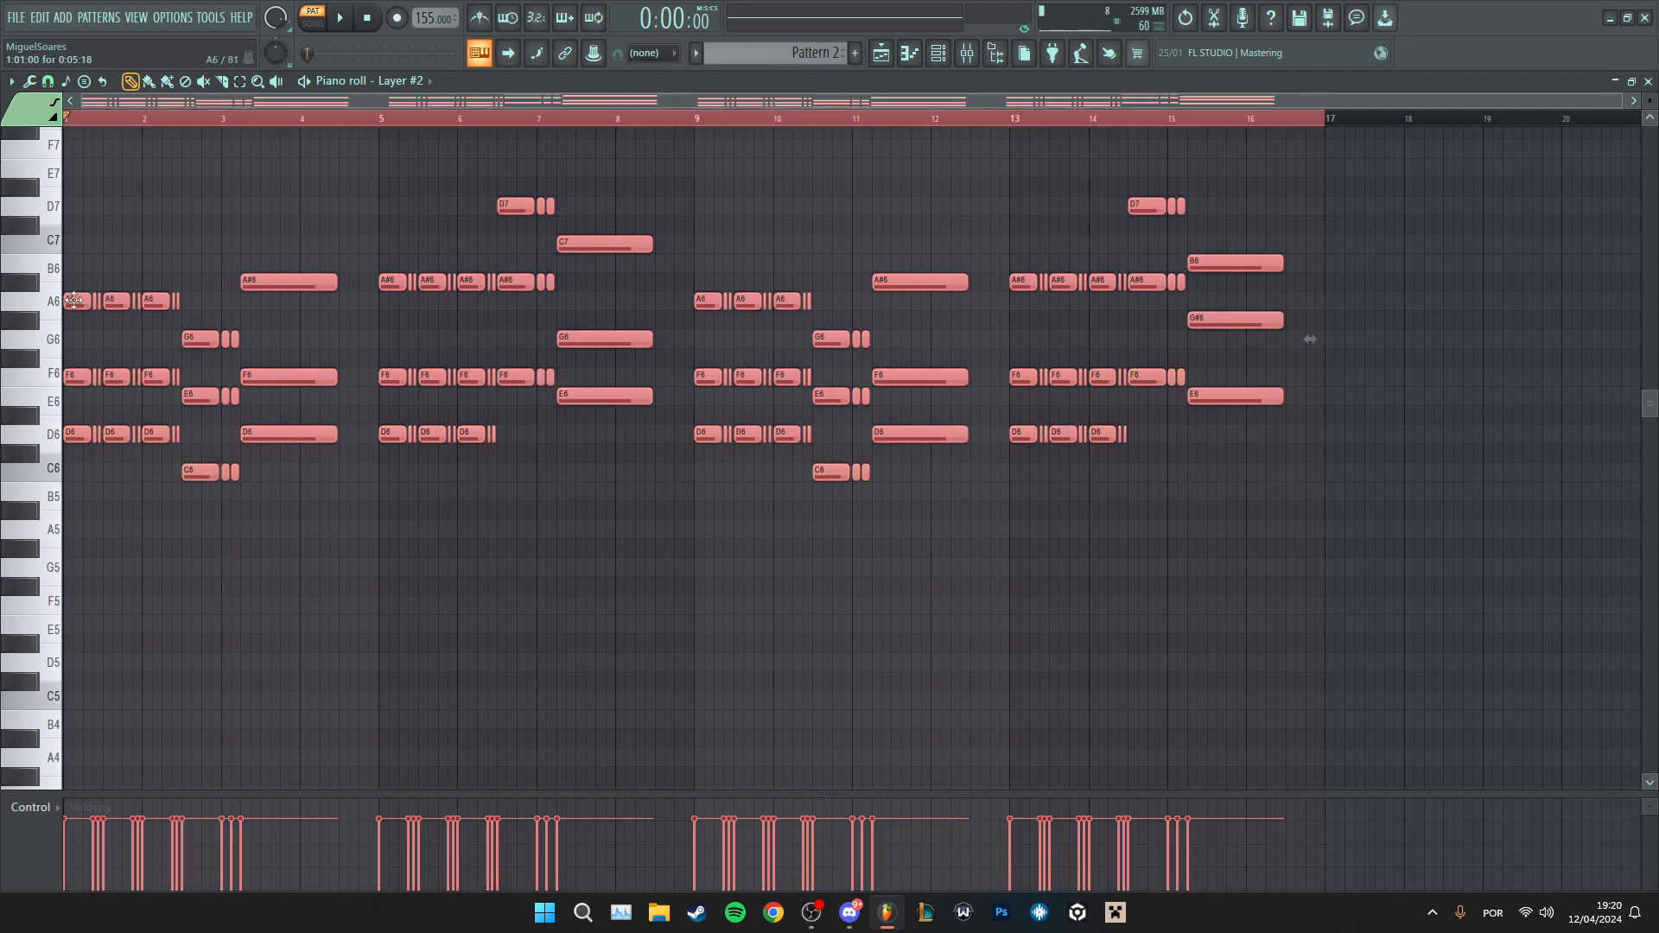
key(ctrl+Down)
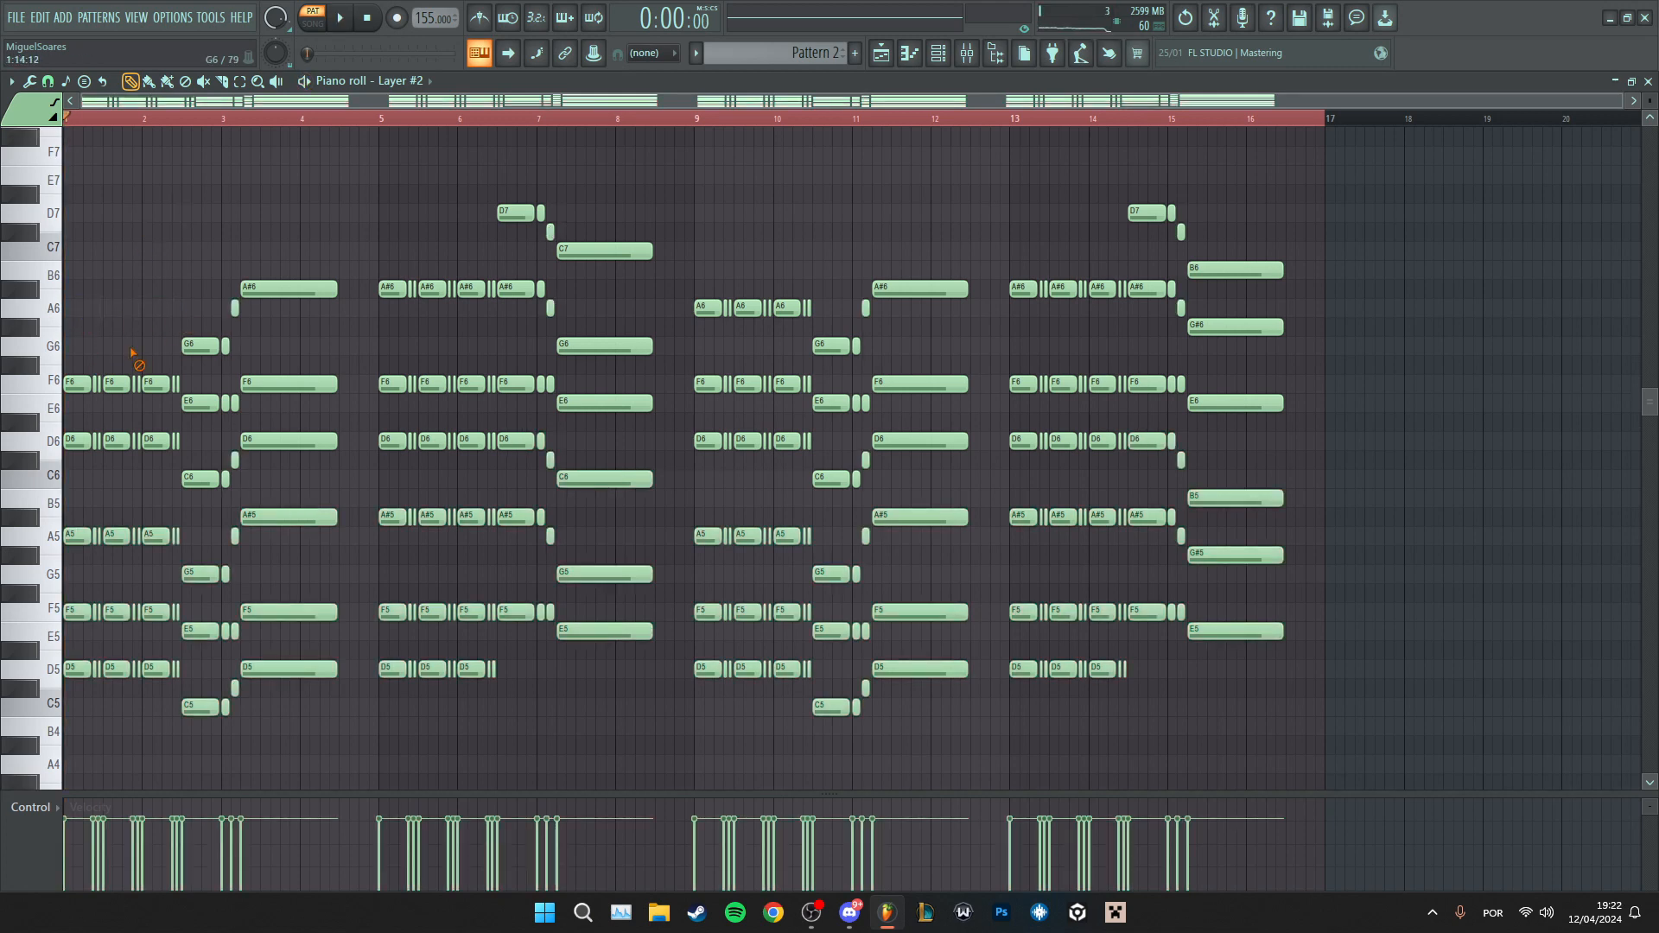
- Thin out the chords by deleting their highest notes across the 16 bars, and play the result through
right_click(244, 288)
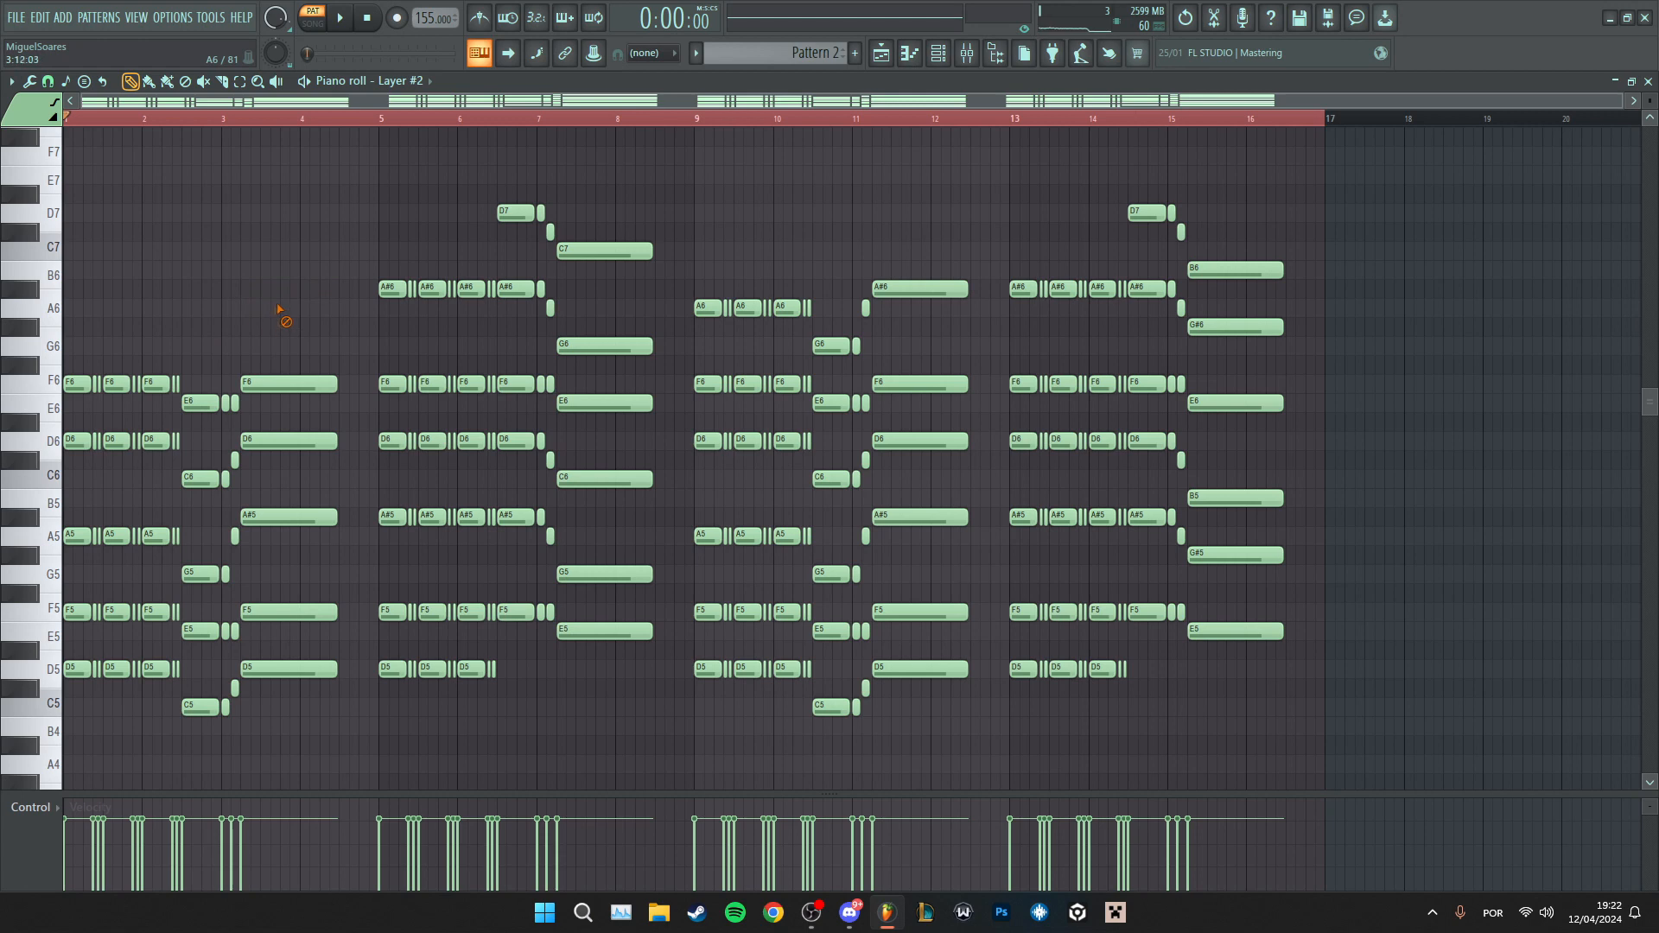
drag(355, 287, 503, 290)
mouse_move(628, 249)
mouse_down()
mouse_move(674, 285)
mouse_move(786, 308)
mouse_move(1346, 269)
mouse_up()
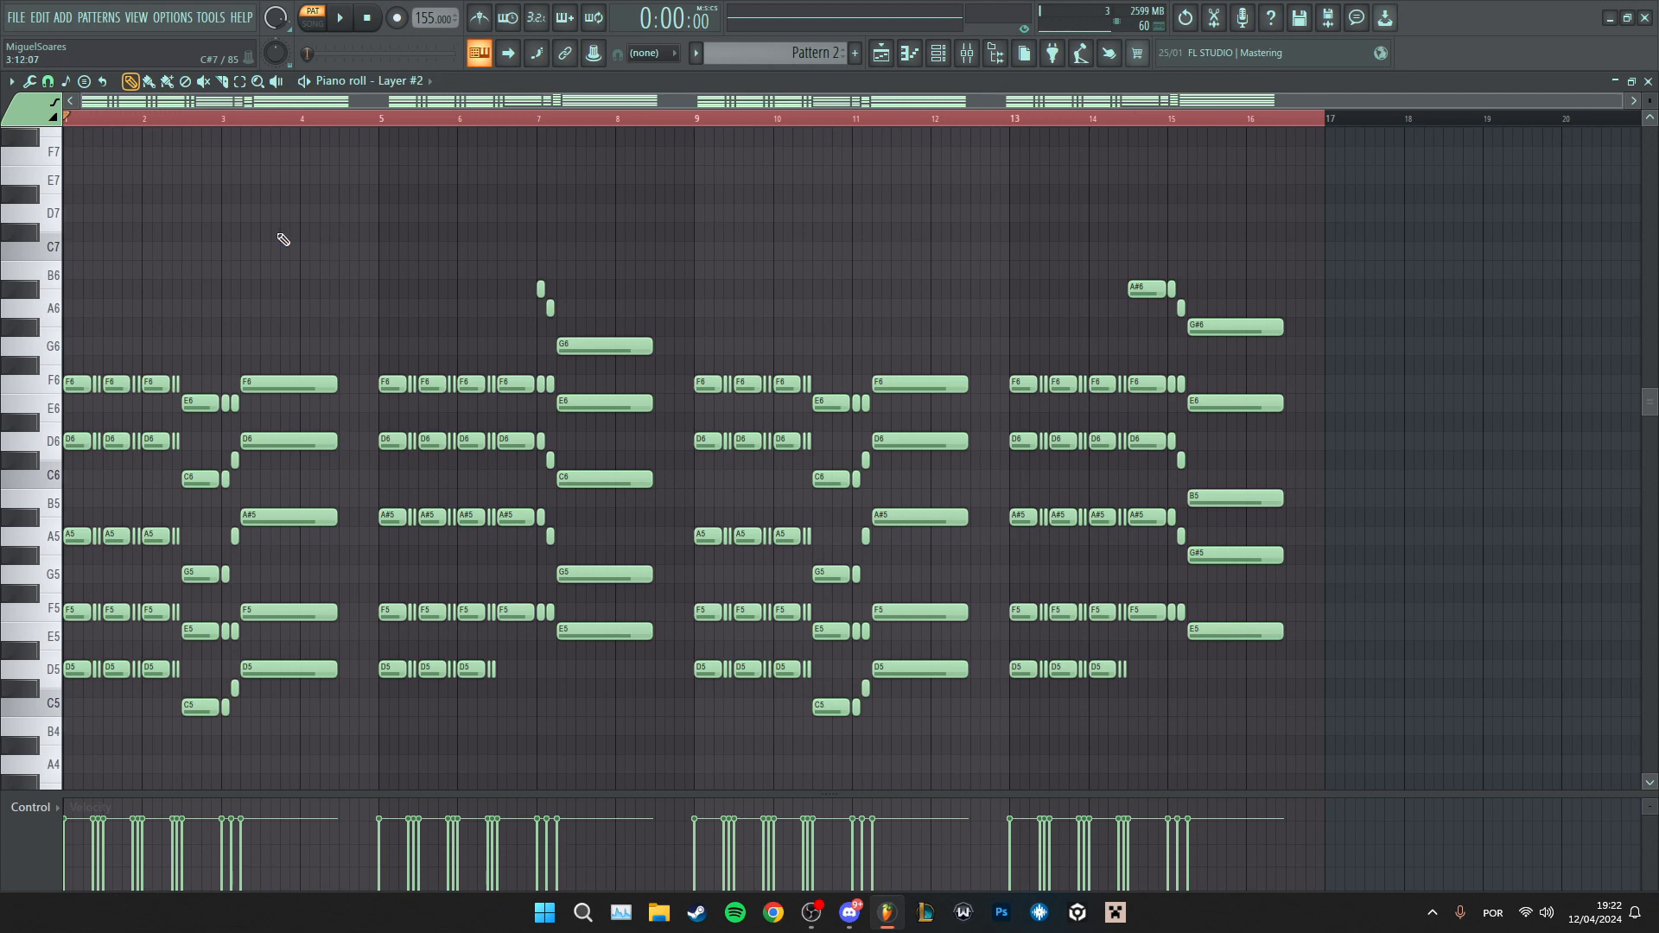
key(space)
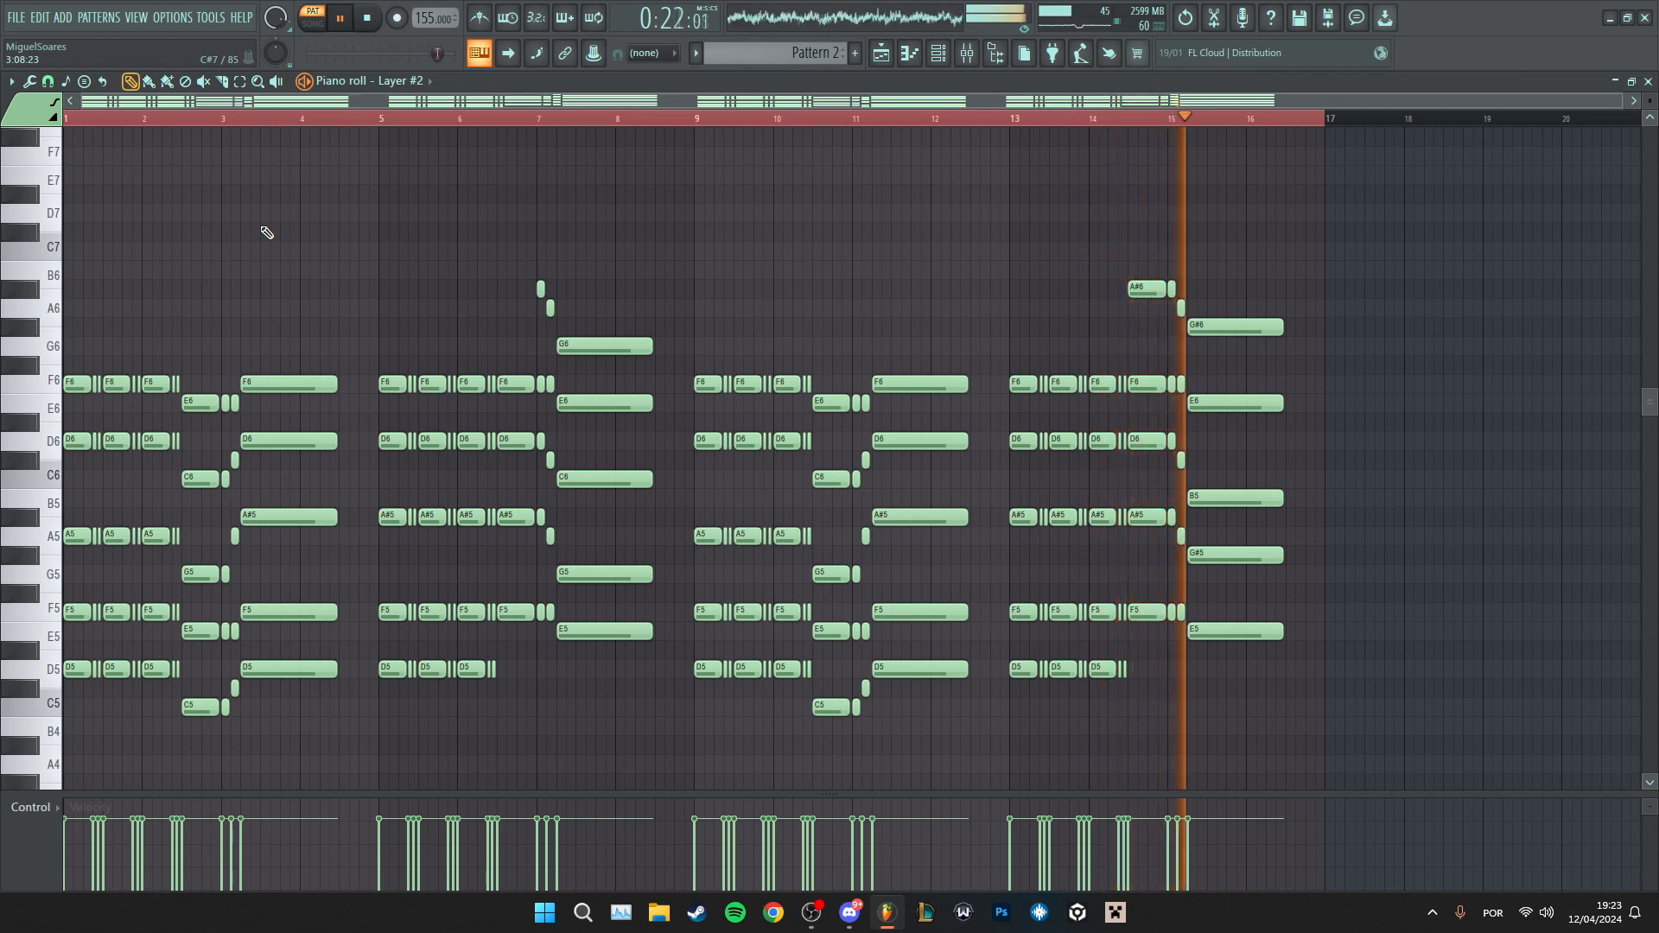
key(space)
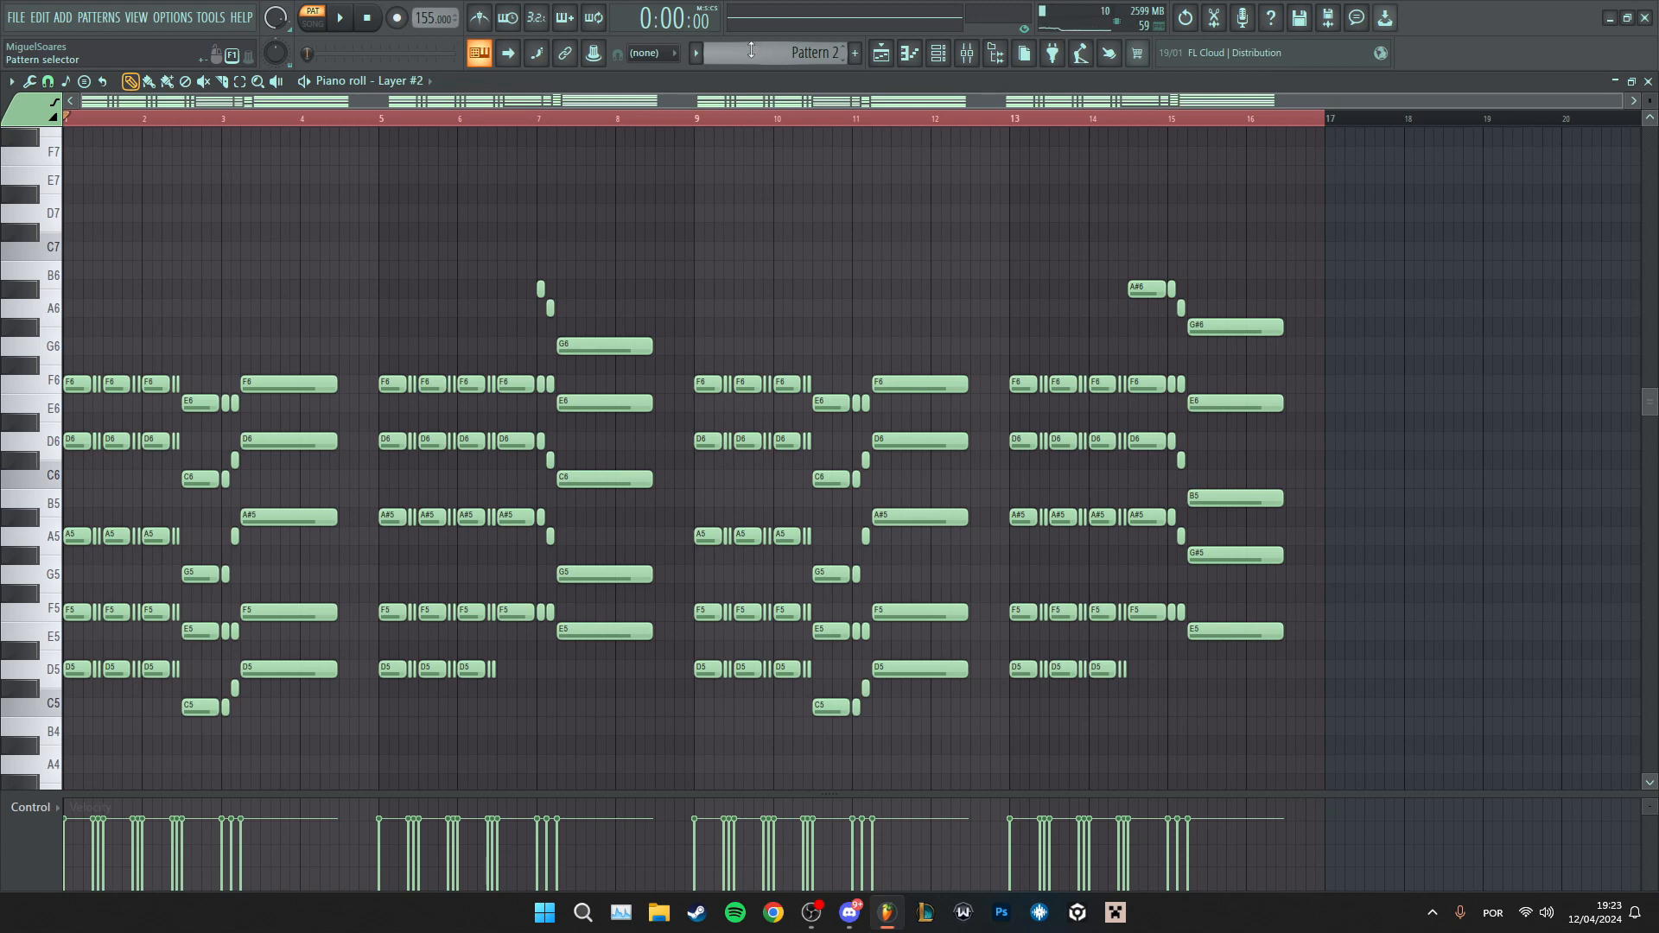
- Open the Sylenth1_3 piano roll in Pattern 2, start a harmony line in bar 1 with A5 and a shortened D5, and audition it
click(417, 82)
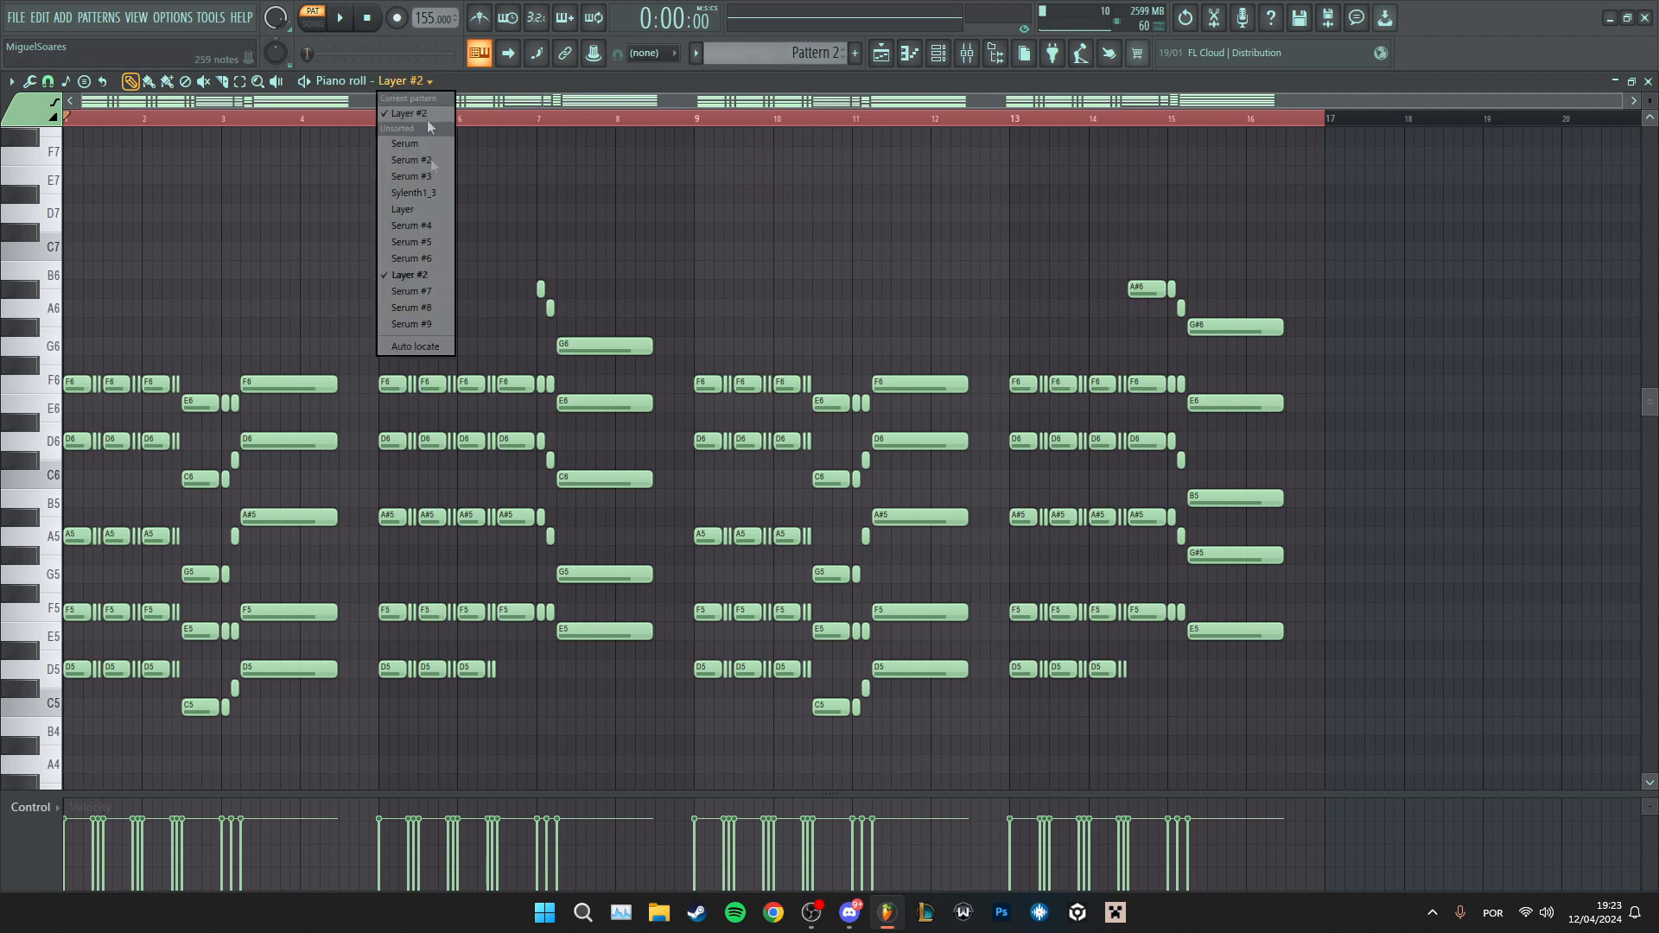
key(F5)
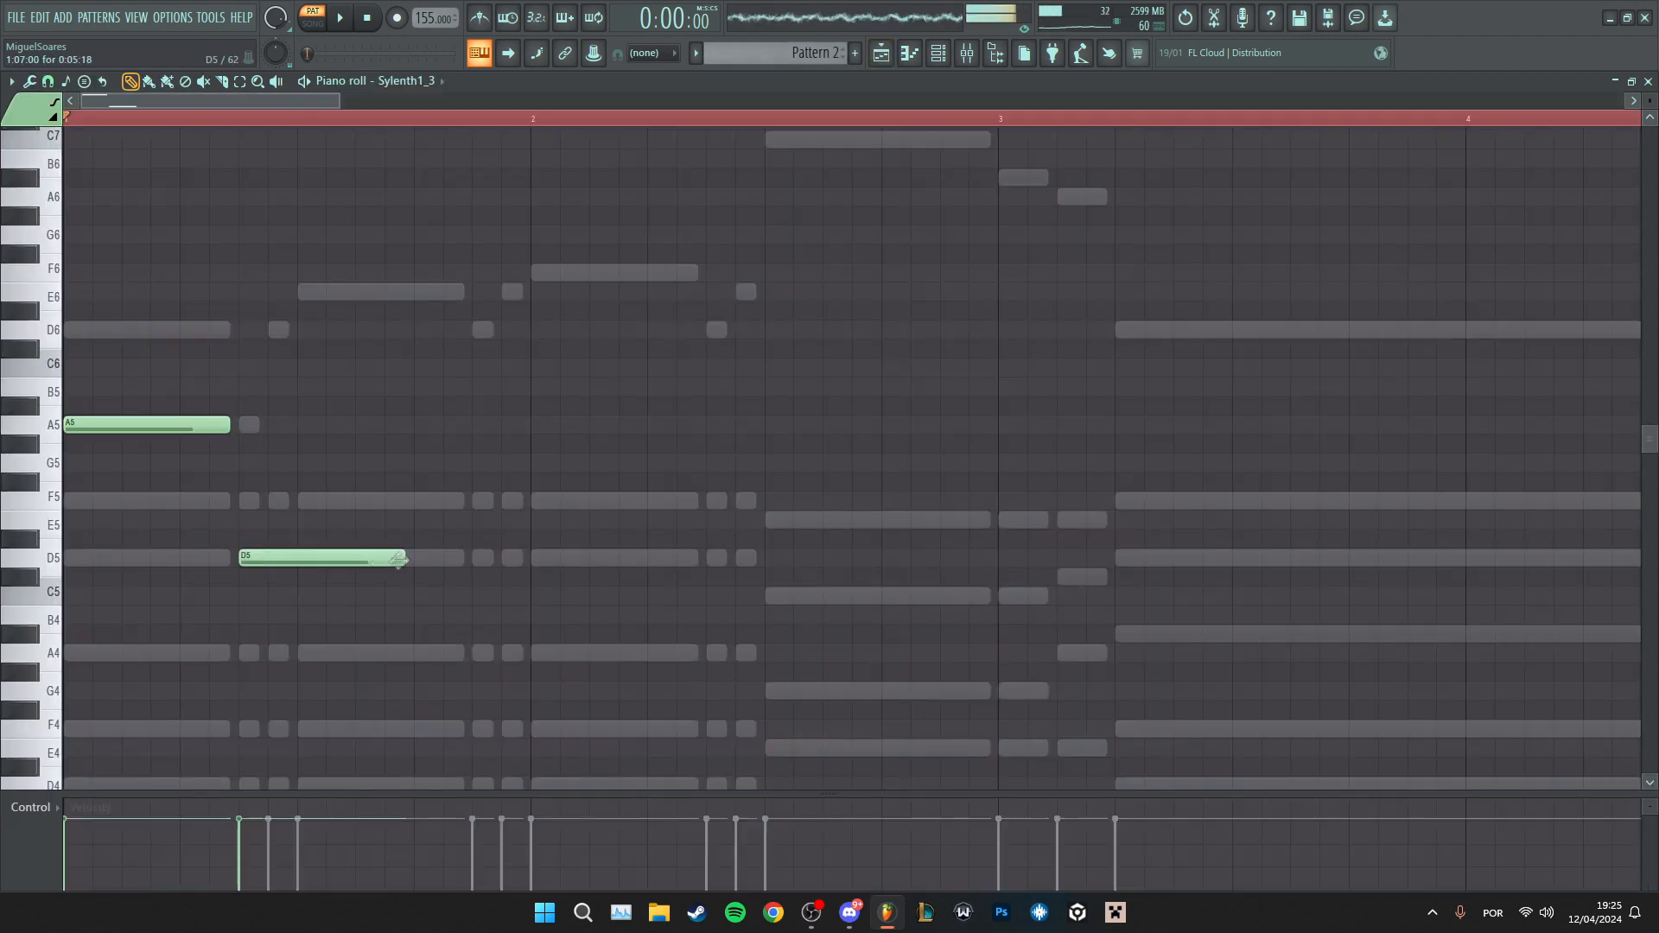
drag(398, 557, 259, 557)
click(278, 502)
mouse_move(304, 463)
mouse_down()
mouse_move(464, 464)
mouse_move(381, 407)
mouse_move(365, 368)
mouse_up()
key(space)
key(space)
- Complete the Sylenth1_3 harmony line over the 16 bars, using F5 as its second note and ending on a long B5, and play it back
drag(279, 502, 279, 424)
drag(249, 557, 248, 500)
click(482, 425)
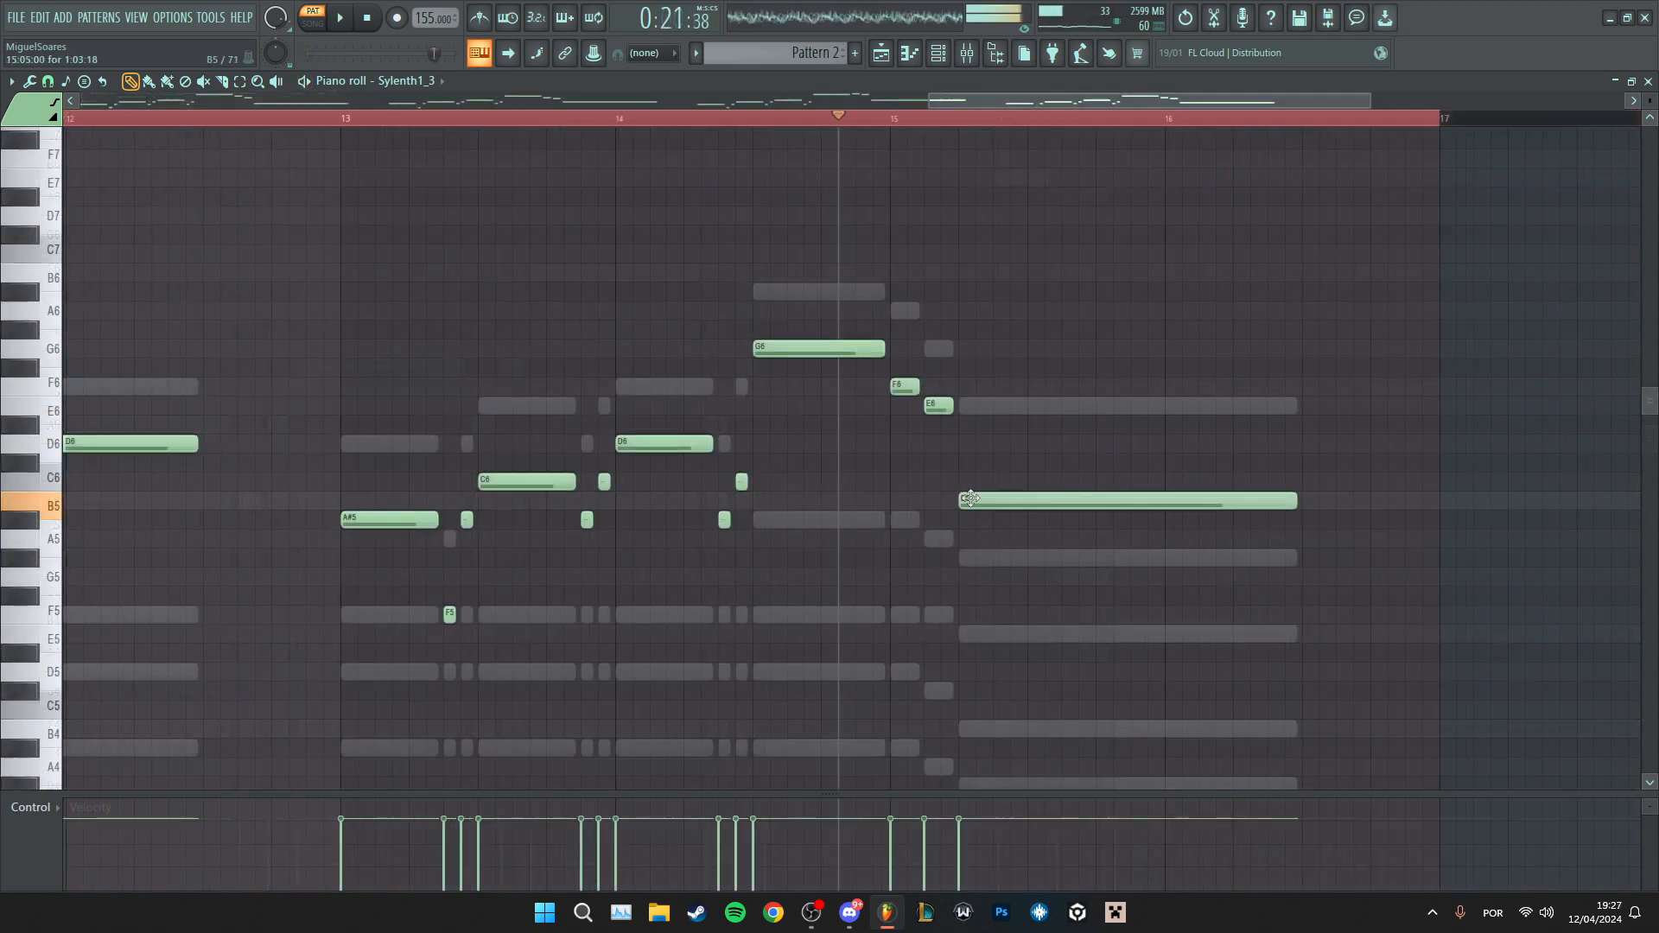
click(973, 462)
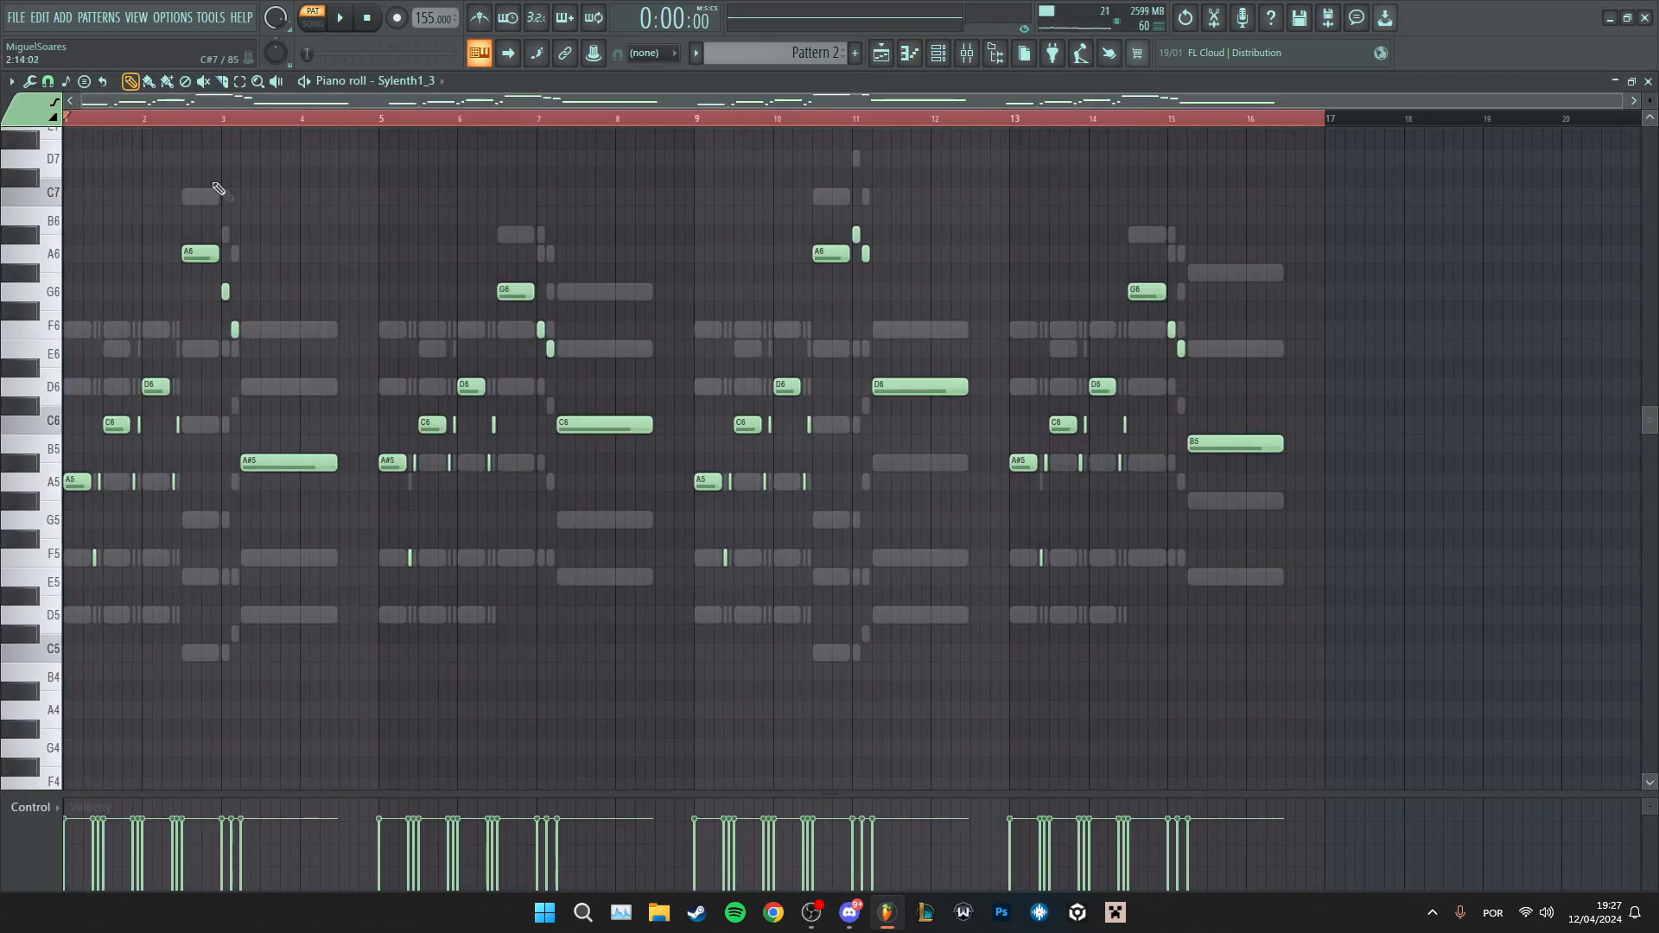
key(space)
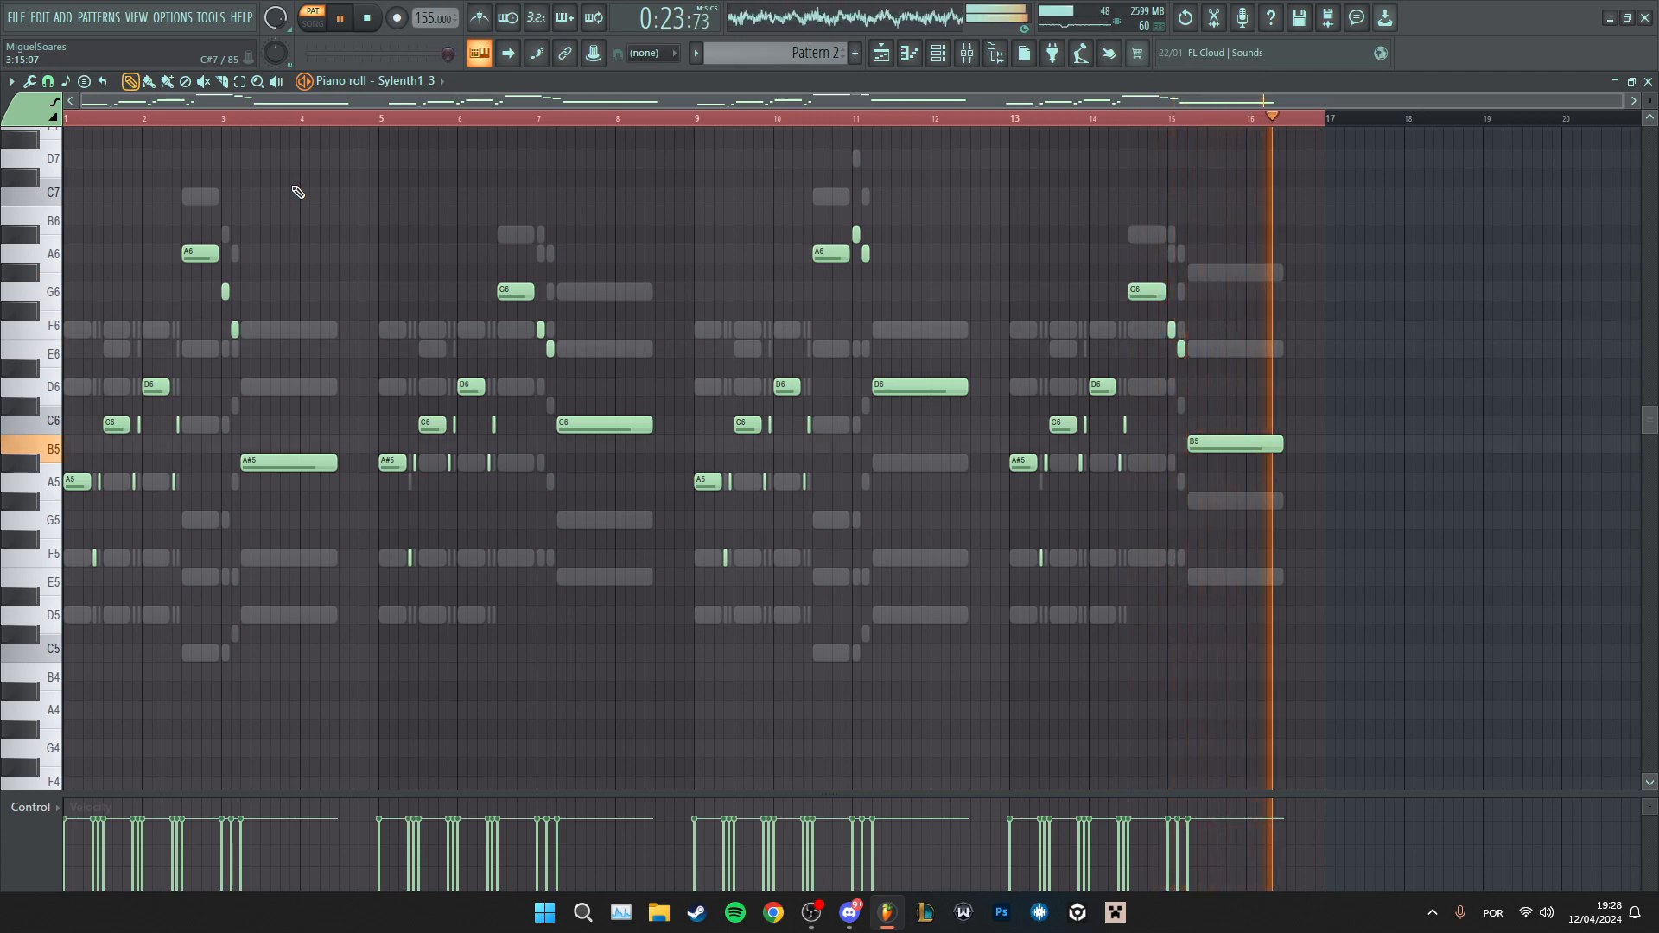
key(space)
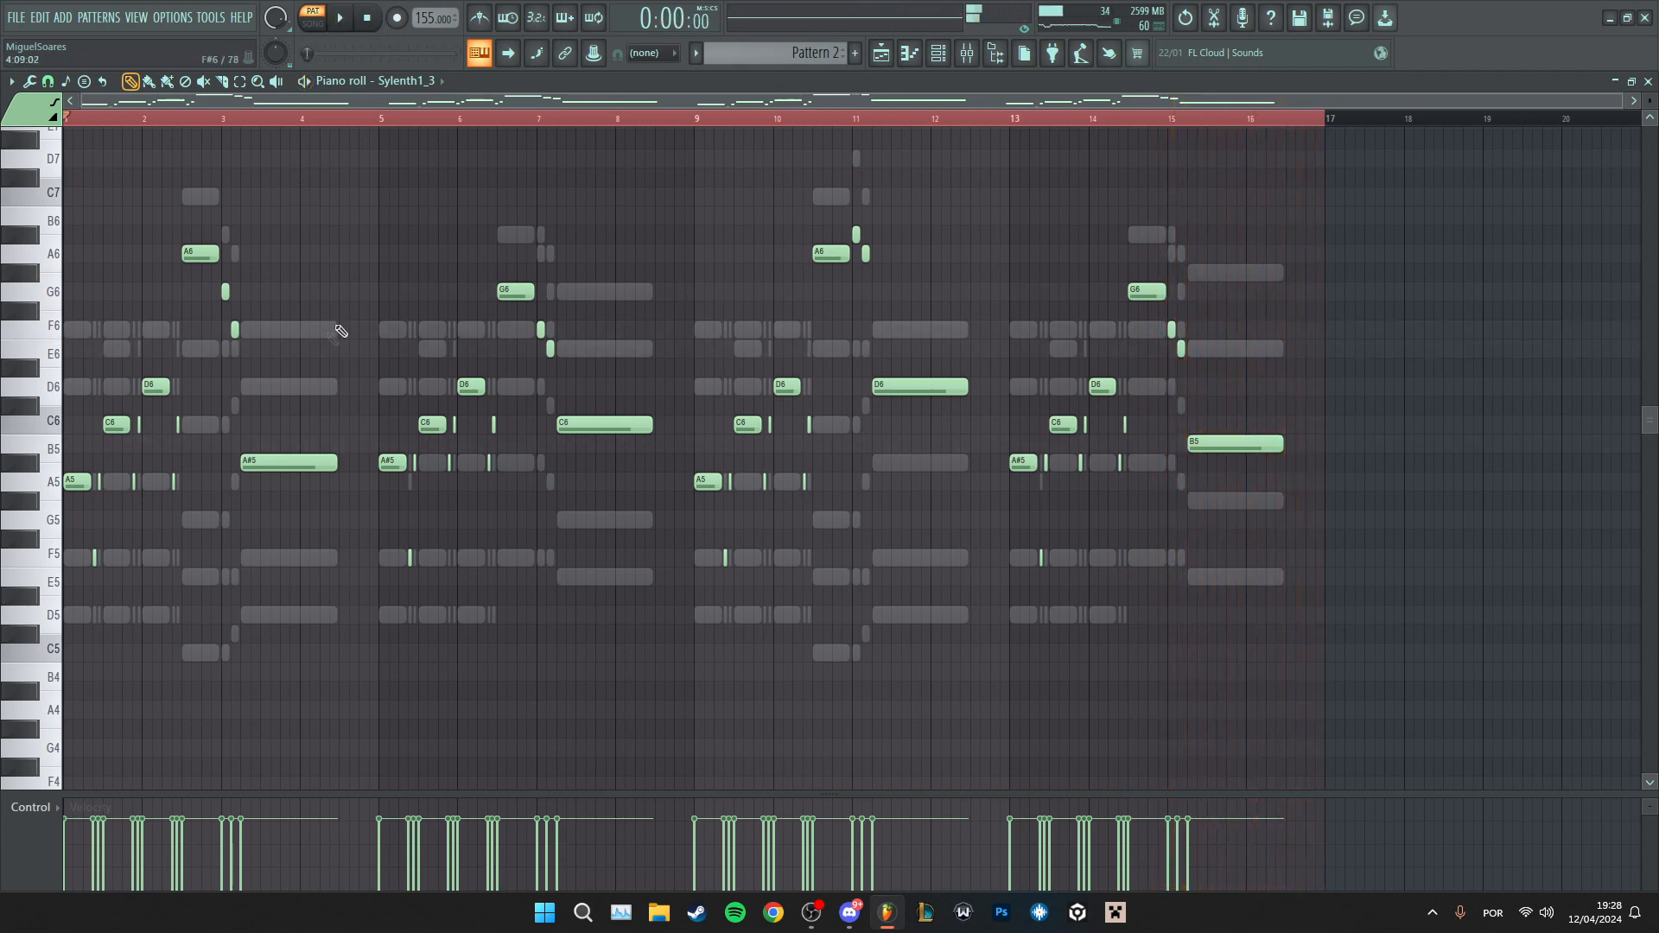
- Retune the short chord notes on Layer #2: C6 and C5 in bars 3 and 11, D6 in bar 7, C6 in bar 15
right_click(238, 262)
right_click(238, 262)
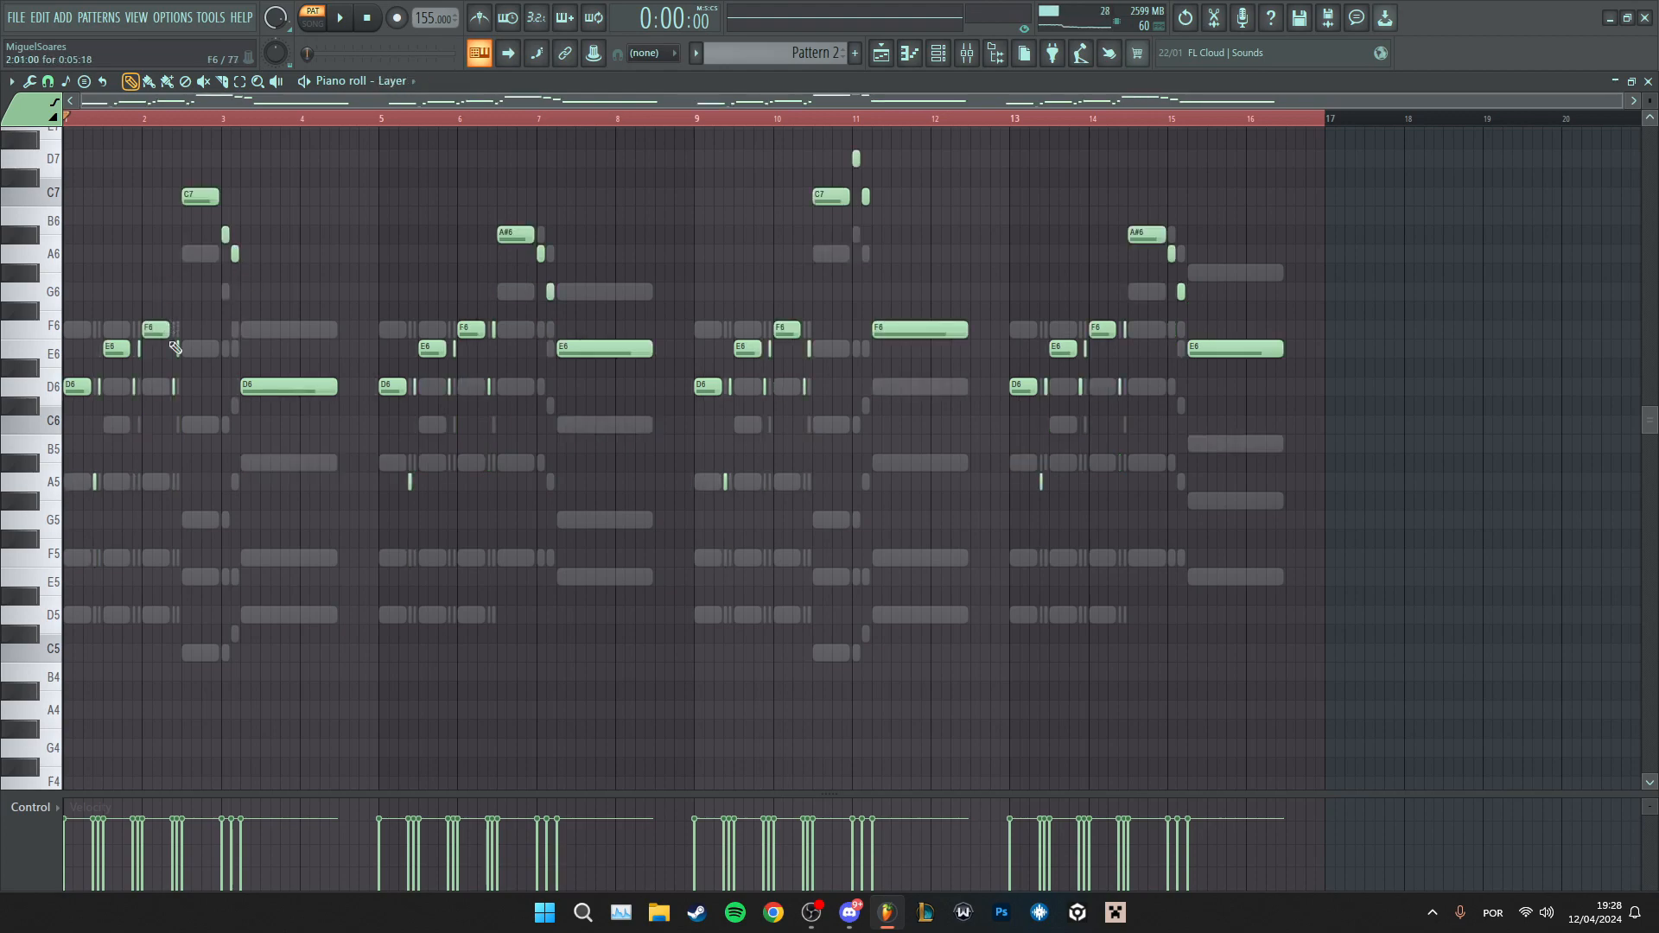
scroll(173, 415, up, 6)
scroll(282, 614, down, 3)
right_click(316, 481)
right_click(317, 481)
scroll(808, 579, down, 3)
scroll(916, 574, down, 2)
scroll(431, 405, up, 5)
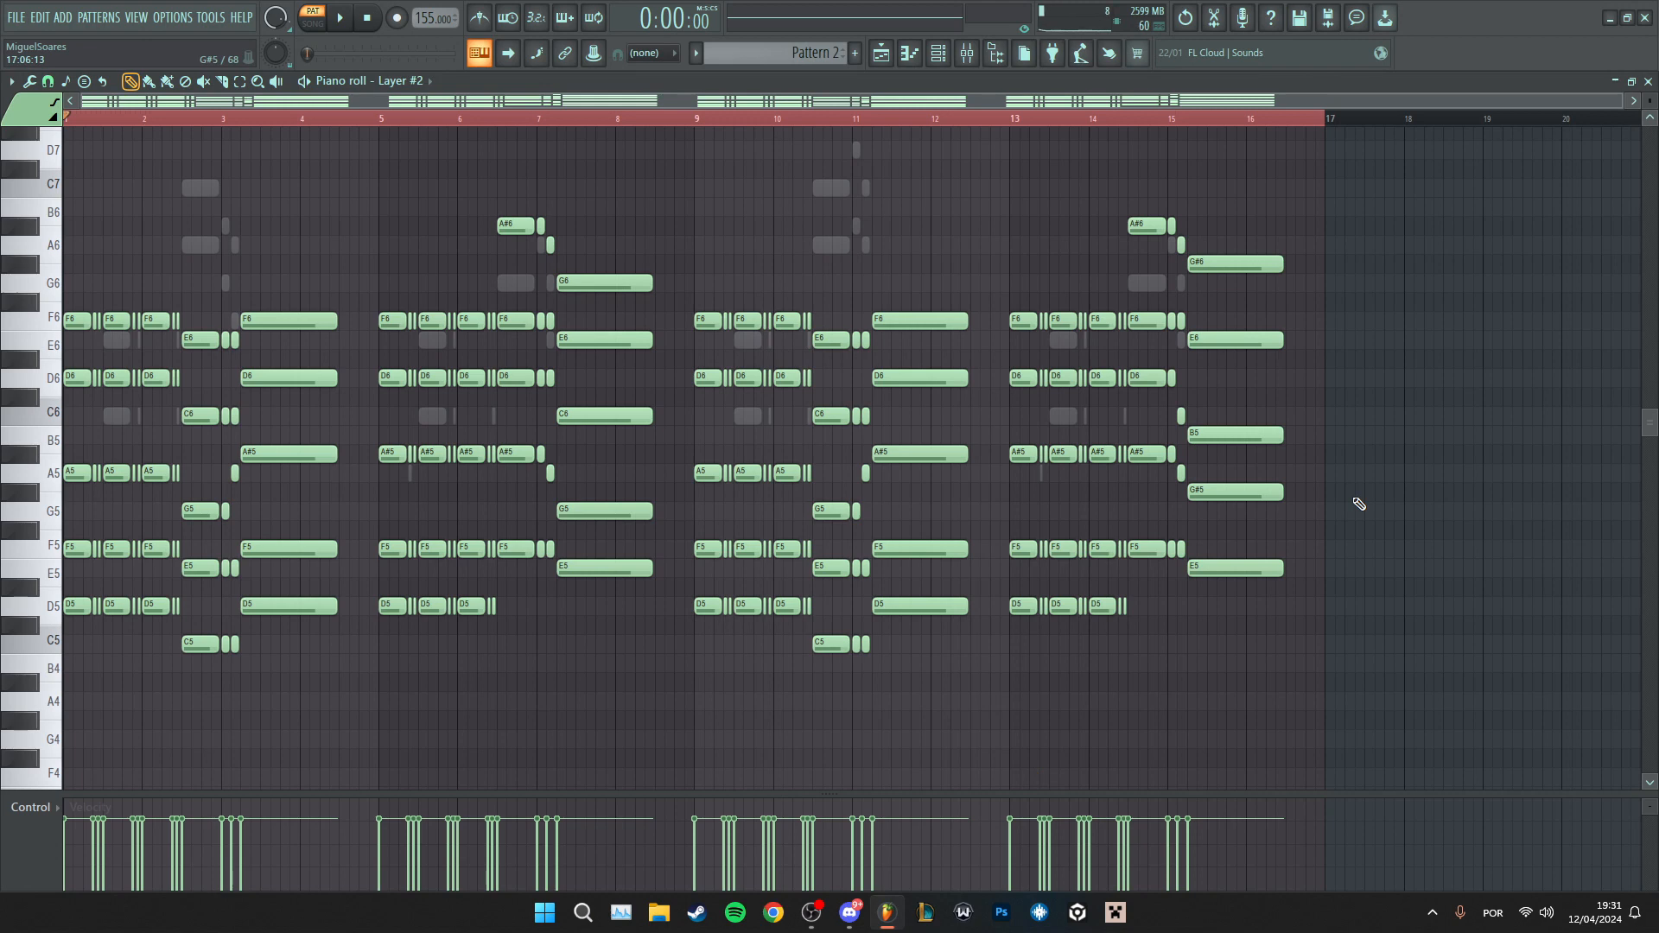
- Play back Pattern 2 with the corrected Layer #2 chords up to bar 16 and stop
key(space)
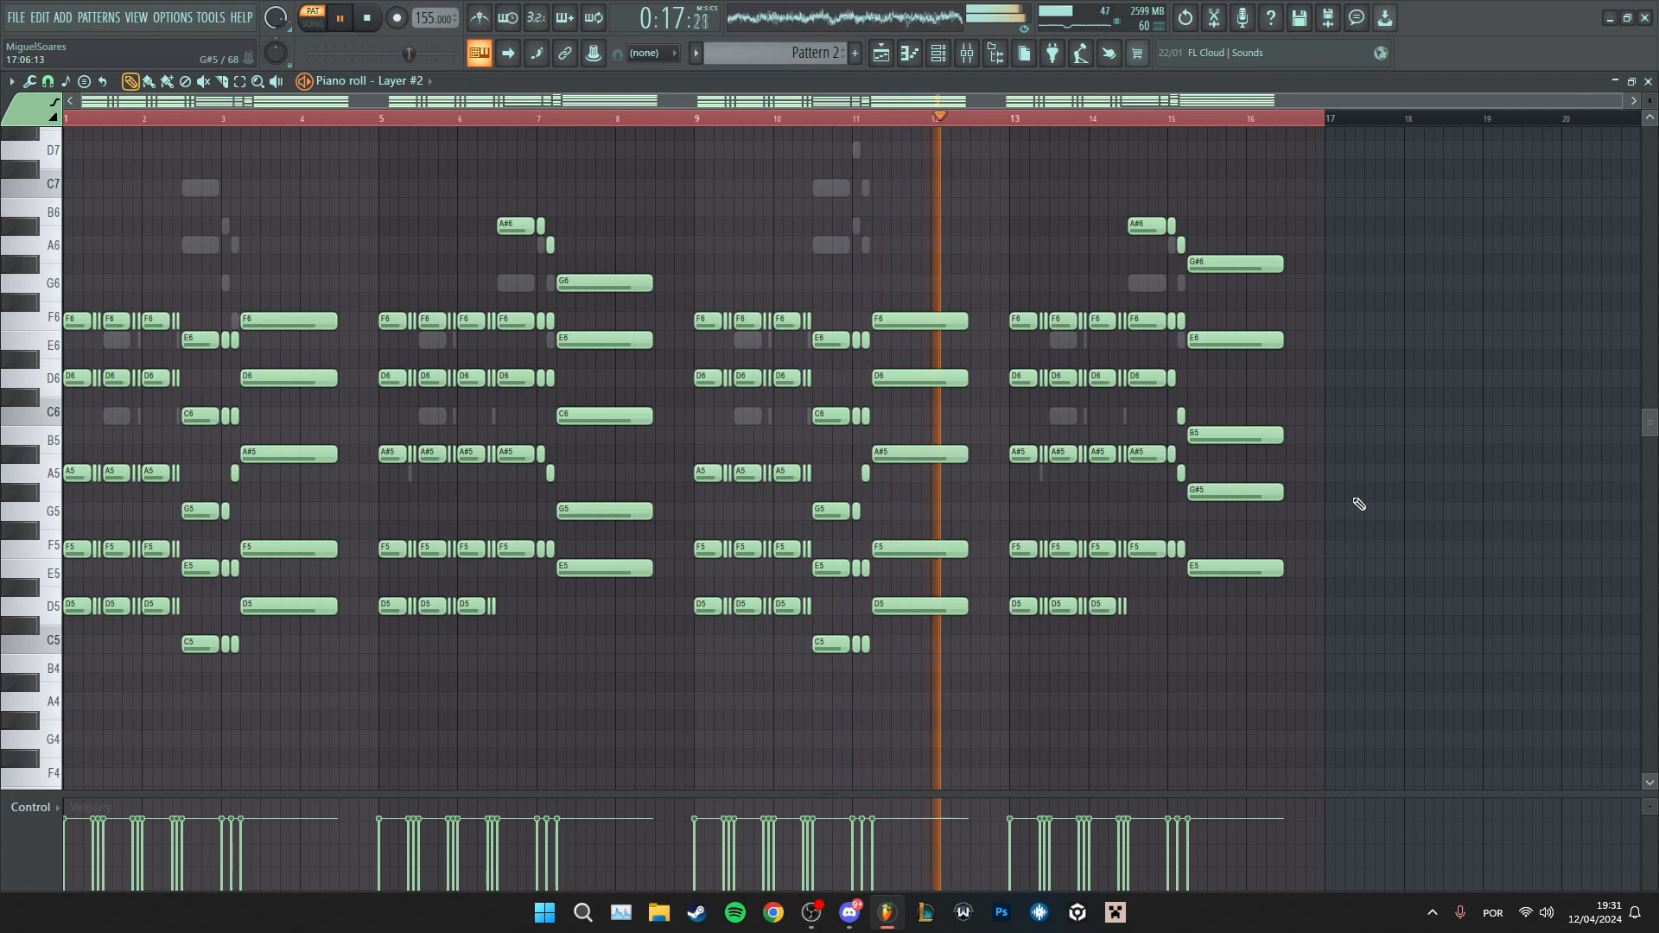
scroll(1359, 503, up, 5)
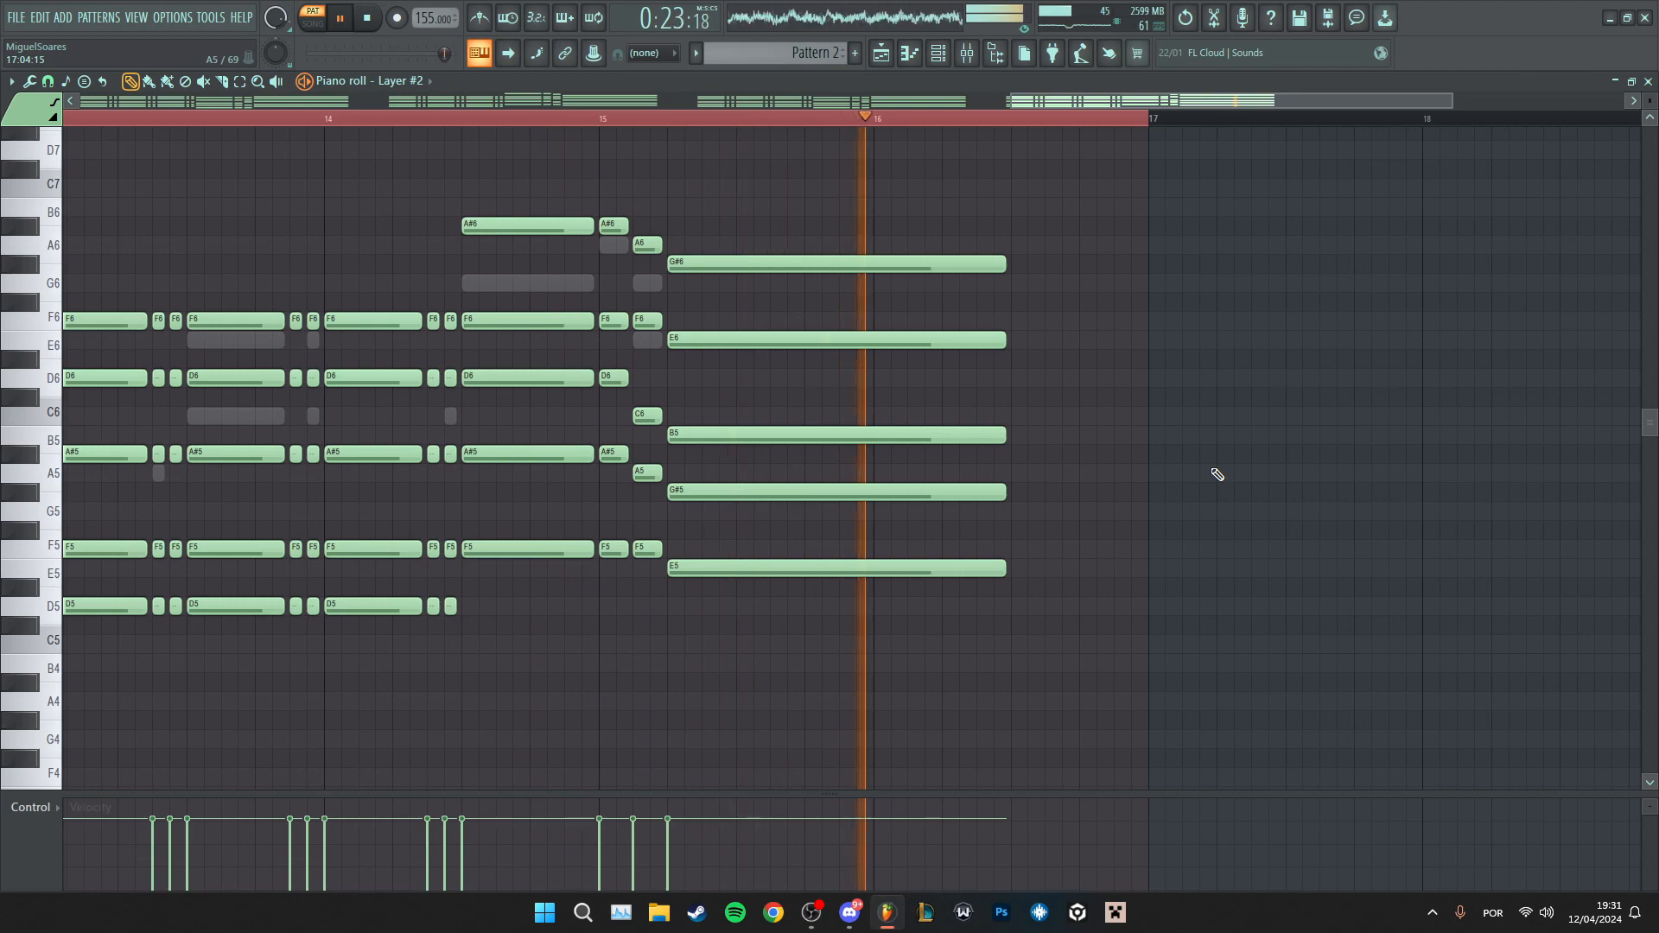
key(space)
scroll(1392, 460, down, 5)
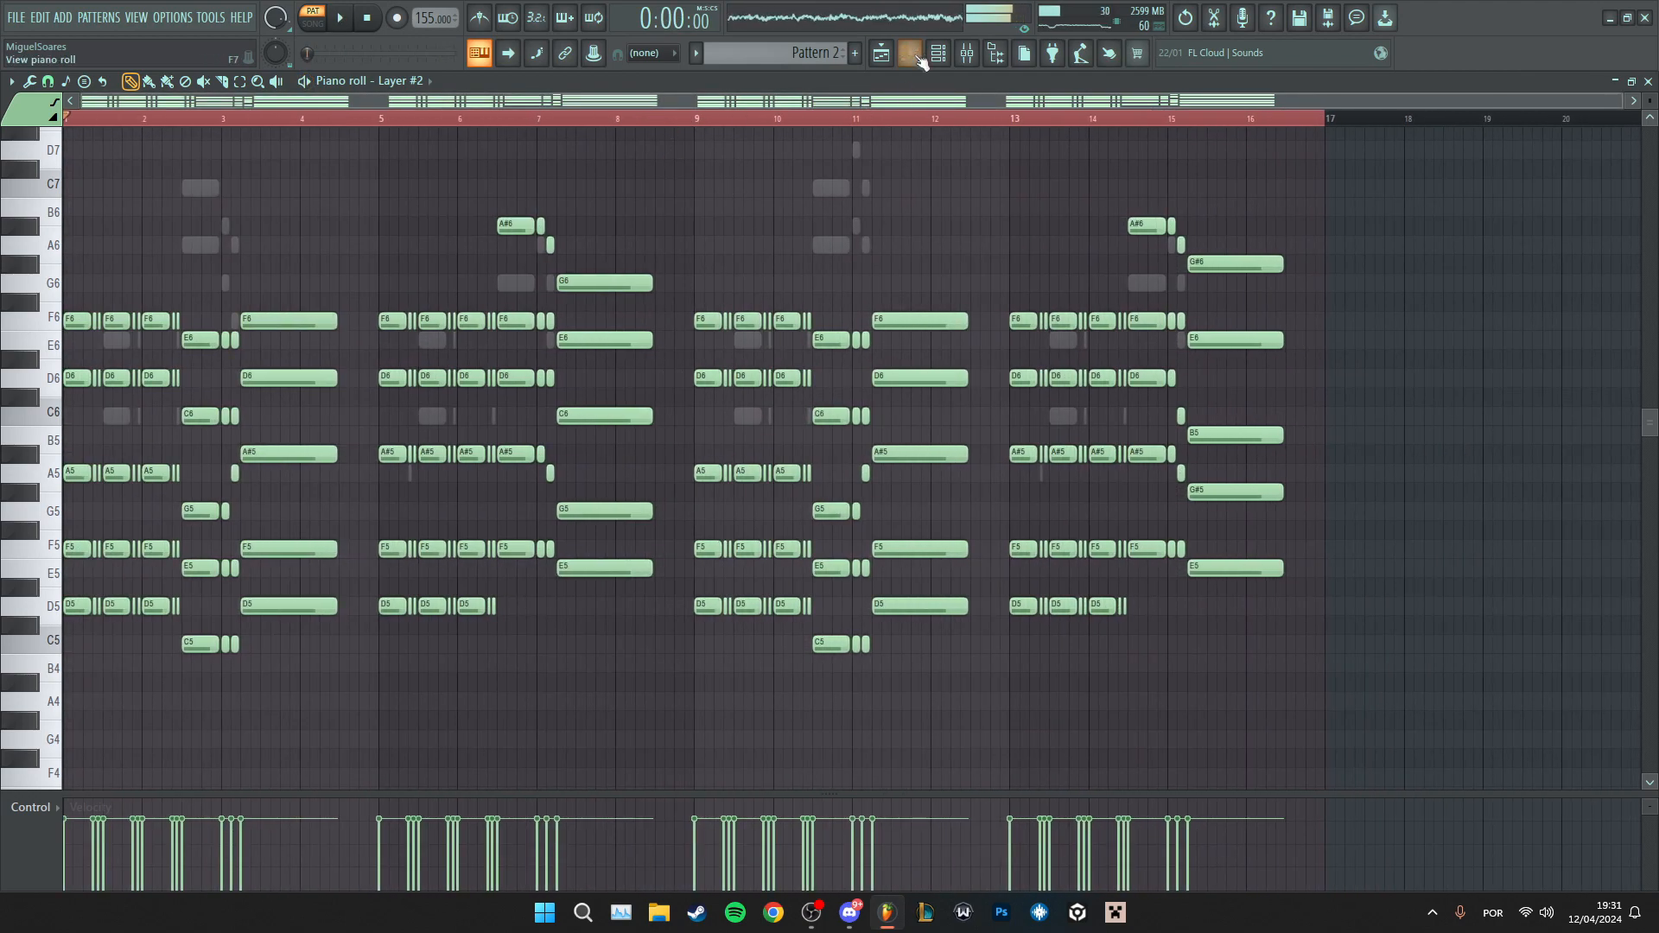
- Play Pattern 2 through from the start, switching from Layer #2 to the Layer channel's melody, and stop after the last chord
key(F6)
key(F6)
key(space)
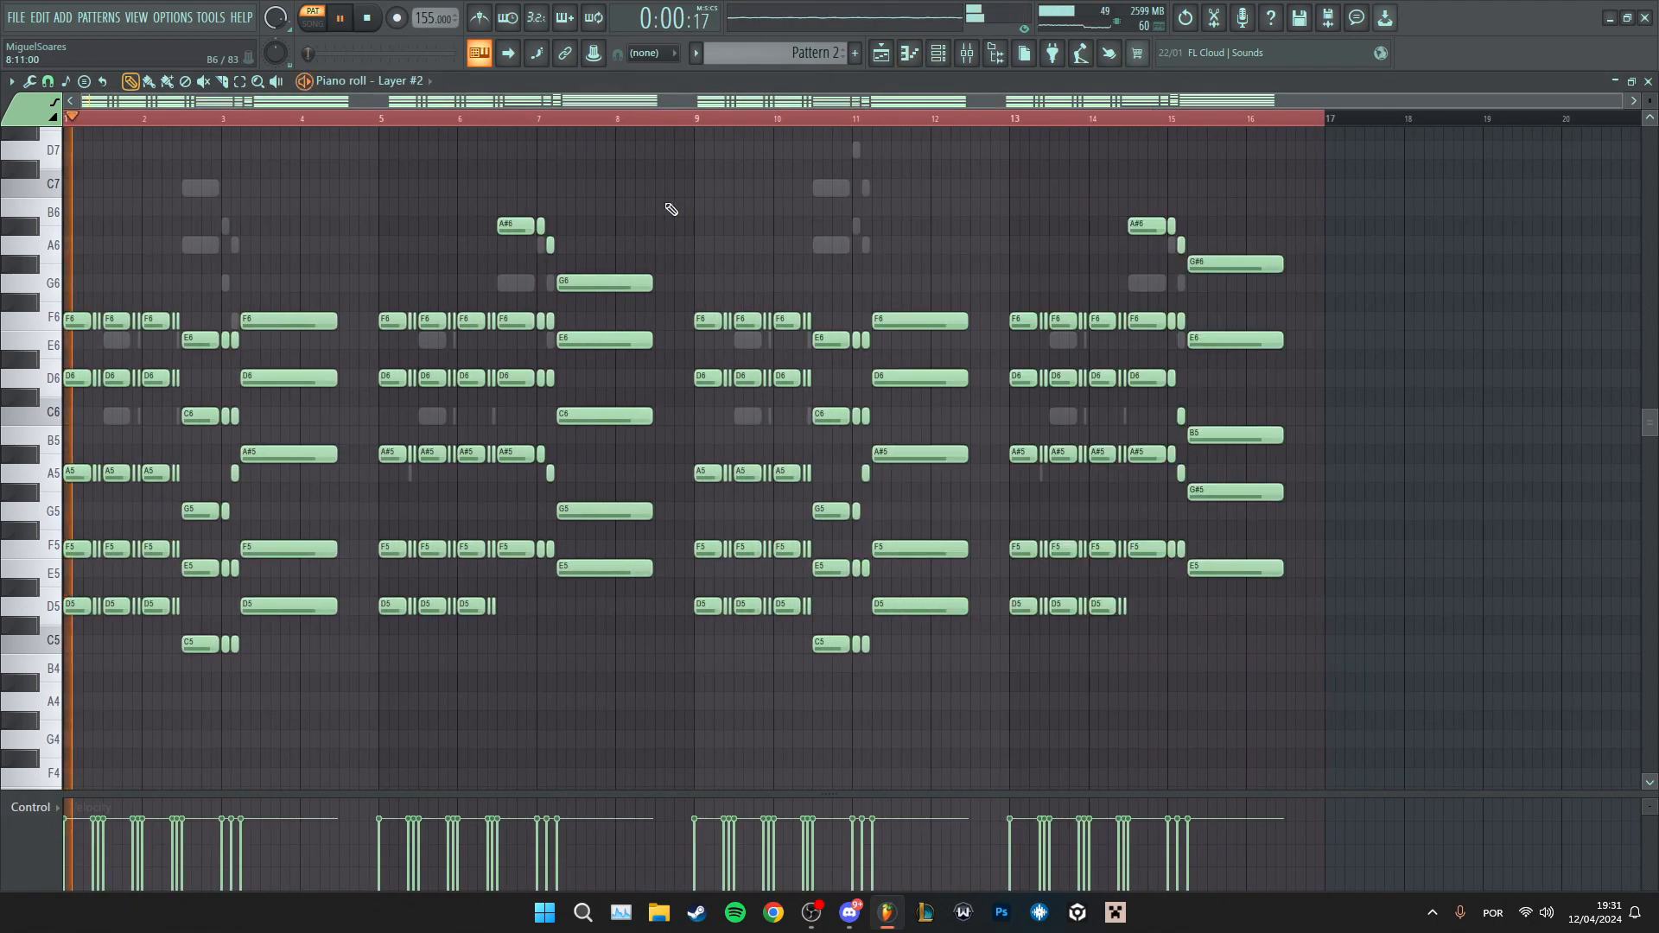
key(Up)
key(Up)
key(Up)
key(Up)
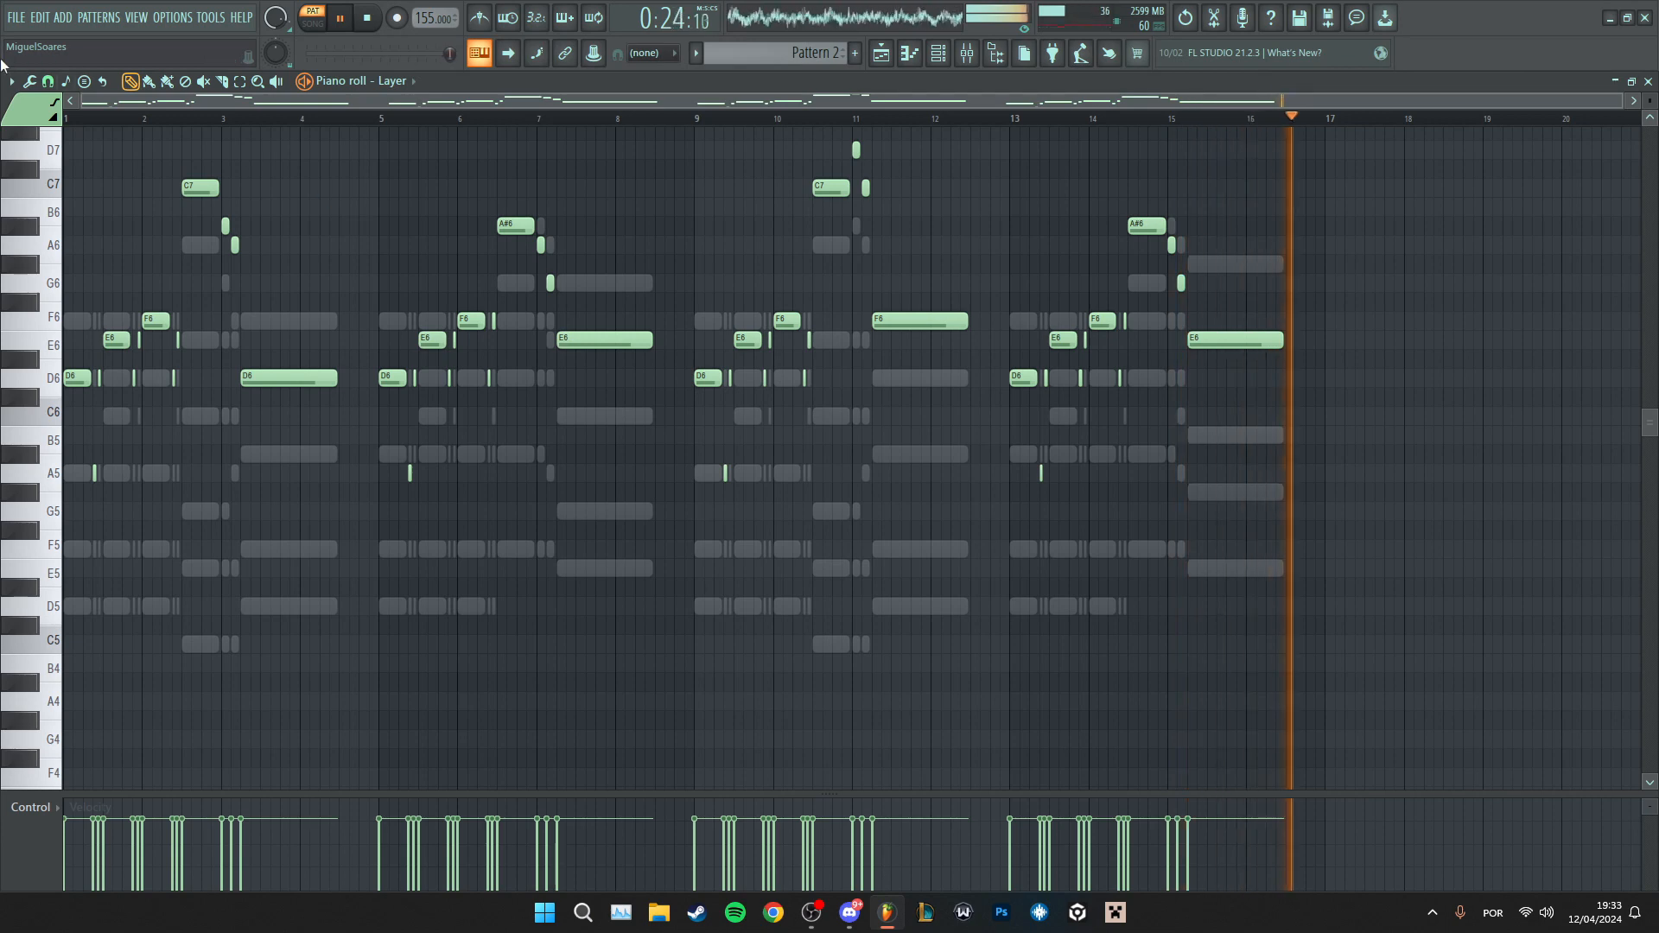
key(space)
- Write a sustained 16-bar bass line on Serum #7, opening with D5, C5, A#4, F4 and C5 and ending on B4
scroll(358, 255, up, 2)
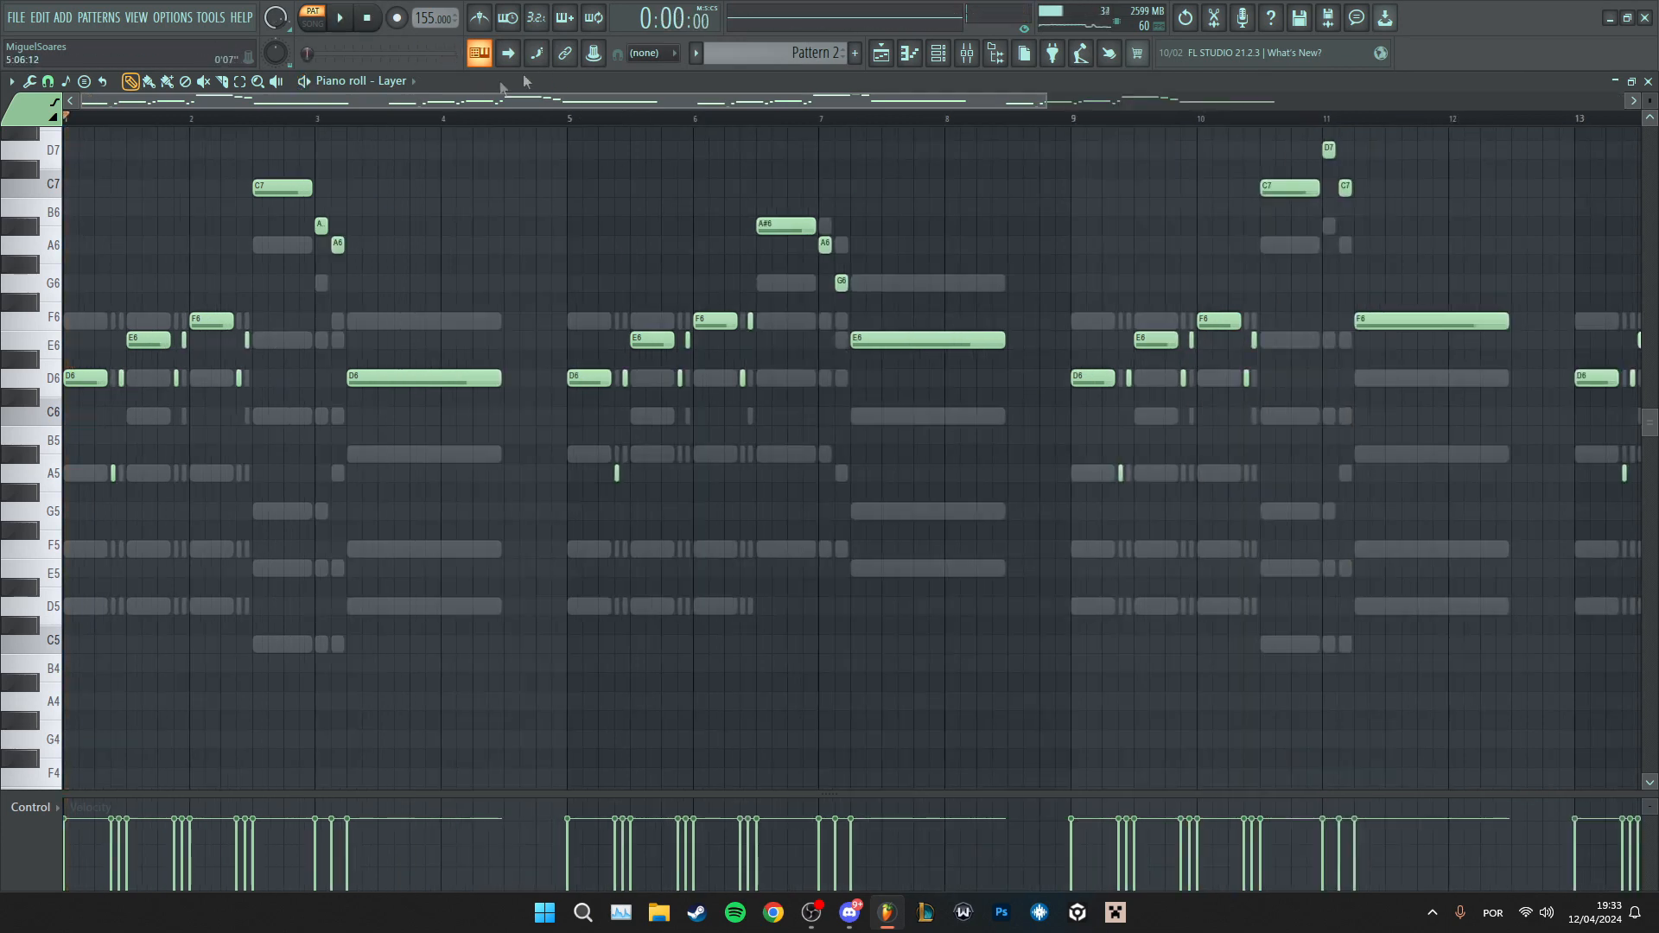
click(410, 82)
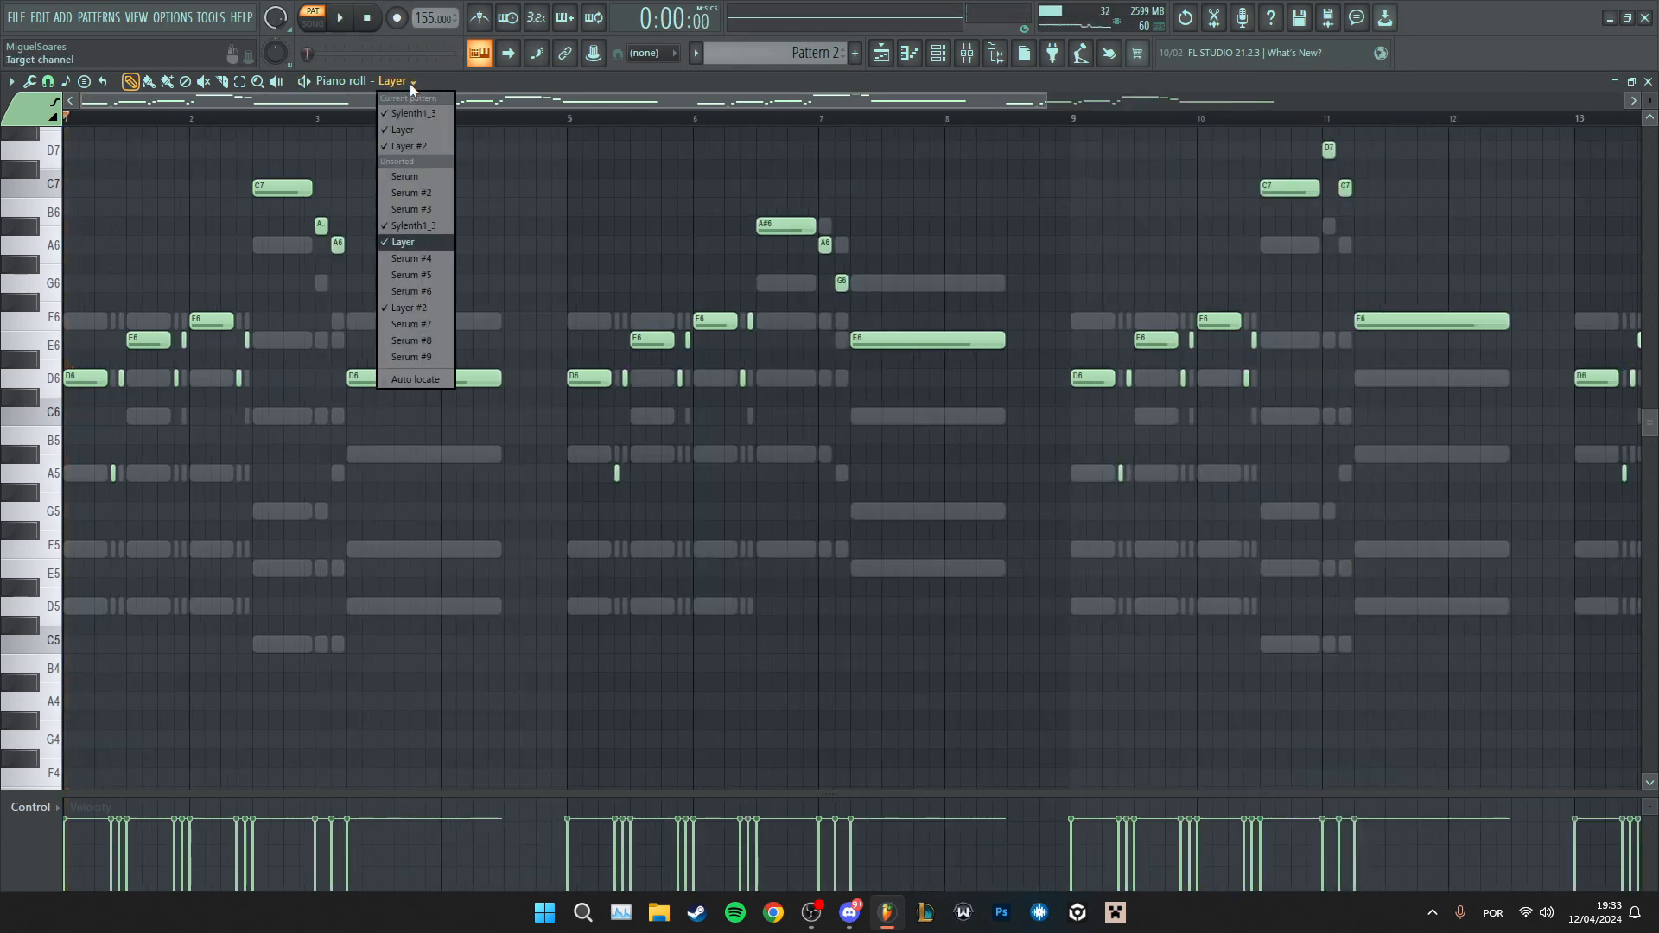
click(430, 325)
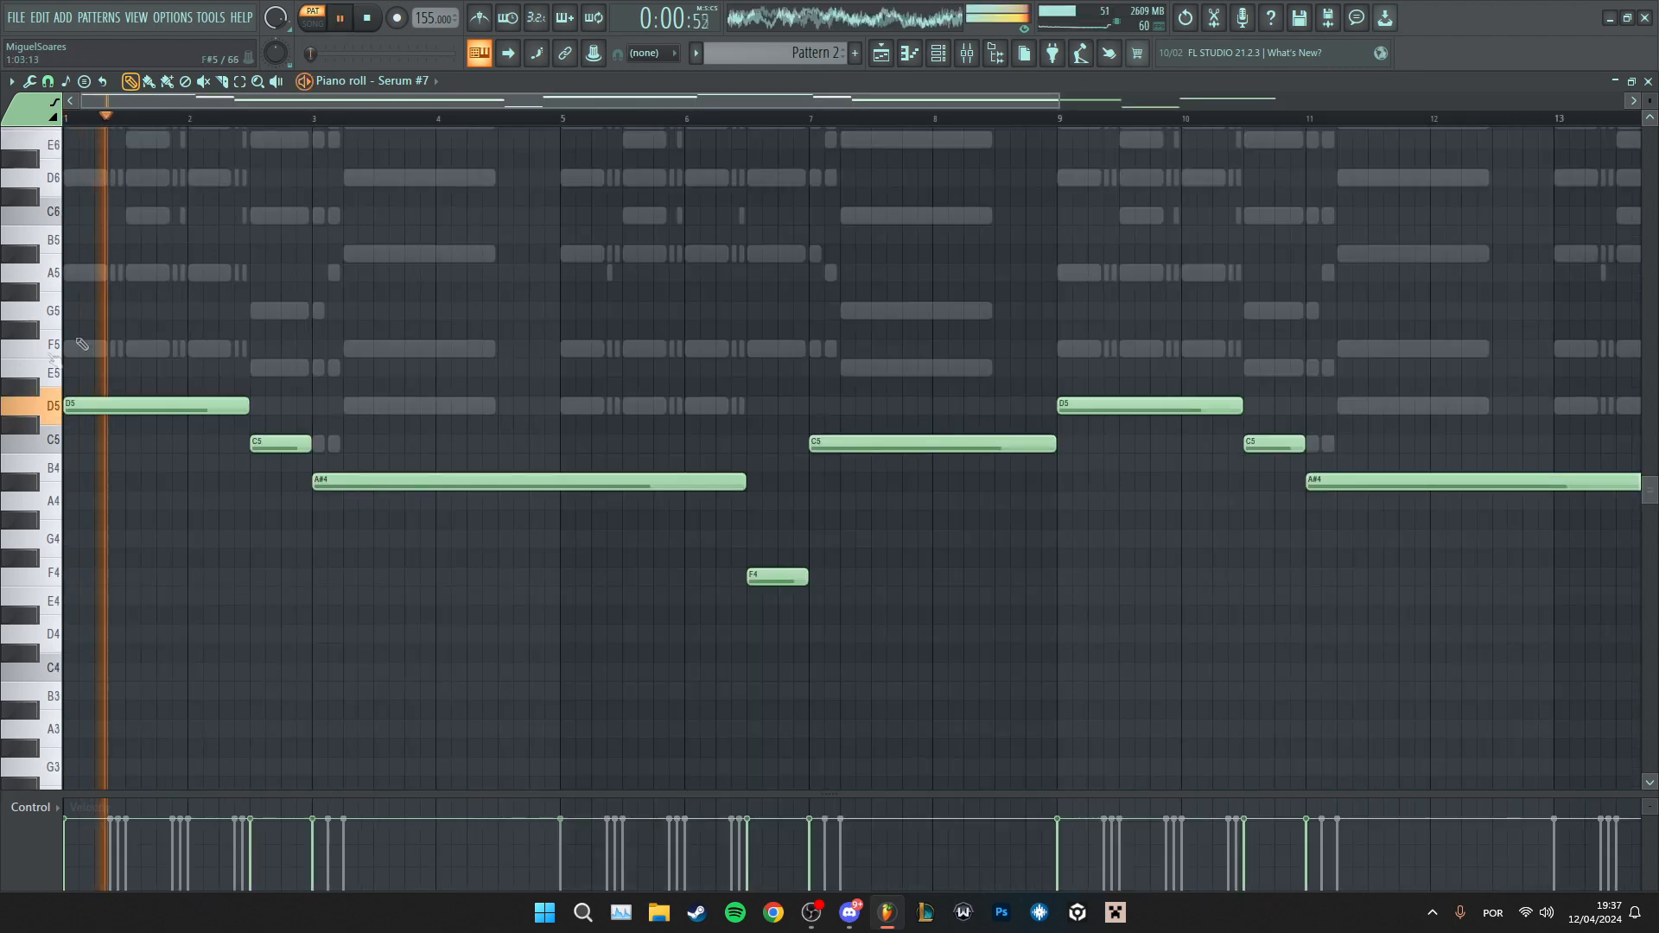
- Play back the bass line, lengthen its final B4 to the start of bar 17, and stop playback
scroll(96, 418, up, 3)
scroll(566, 475, down, 5)
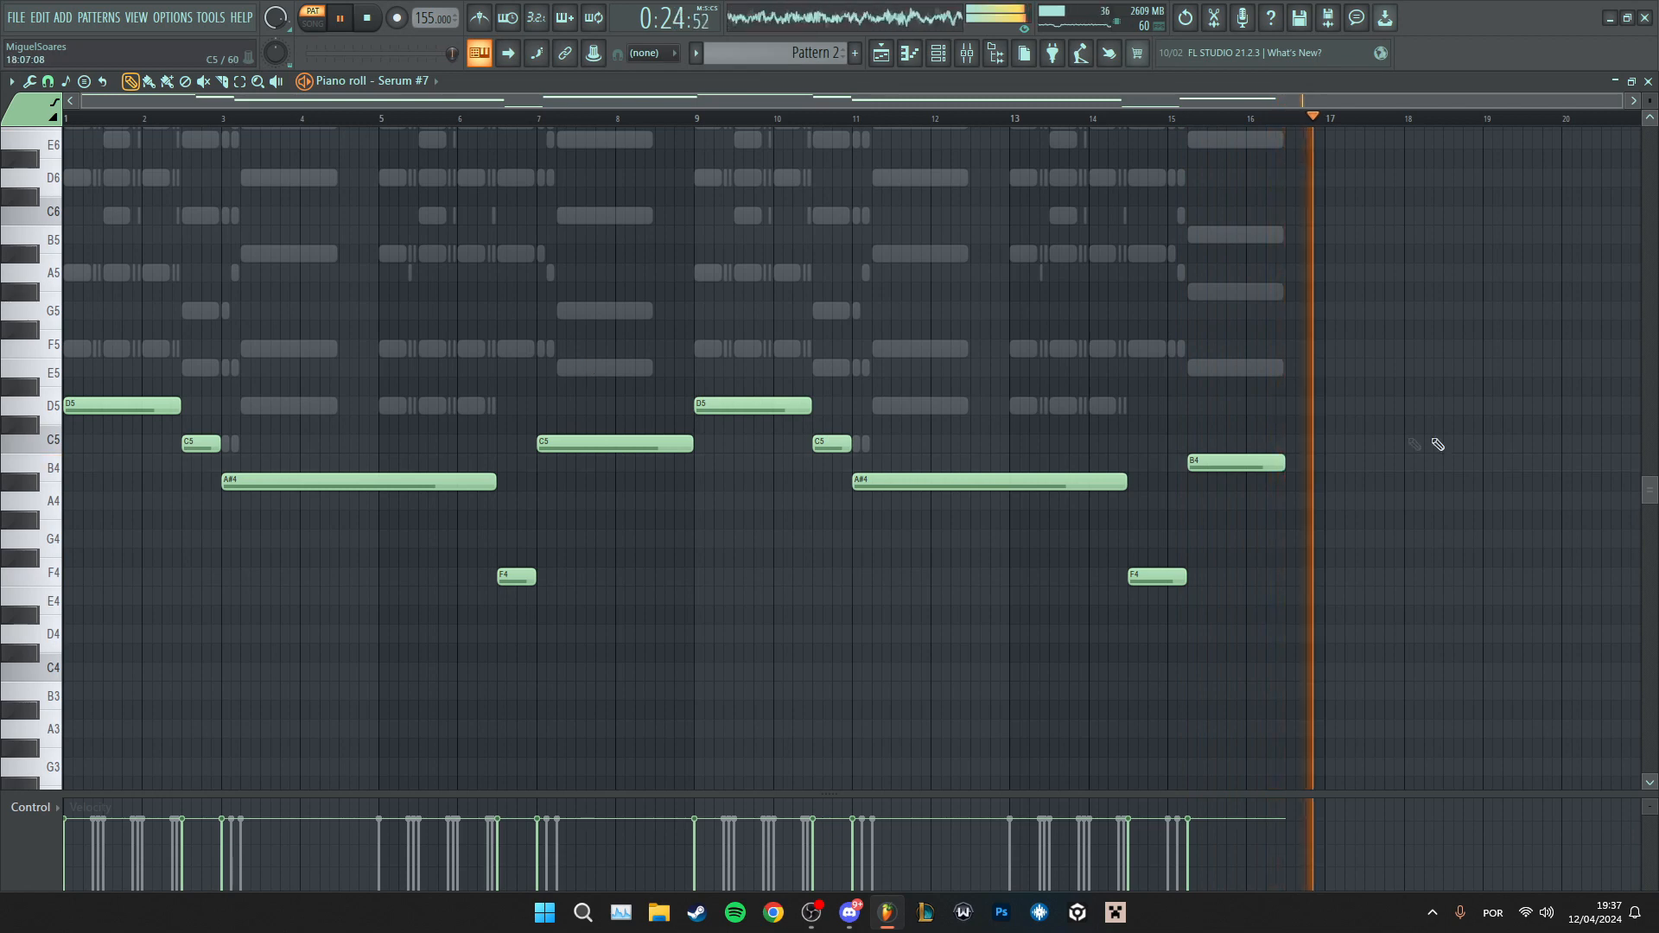
drag(1286, 463, 1325, 462)
key(space)
- On Layer #2, select the opening chord of each phrase plus the accented and long chords across the 16 bars
click(970, 54)
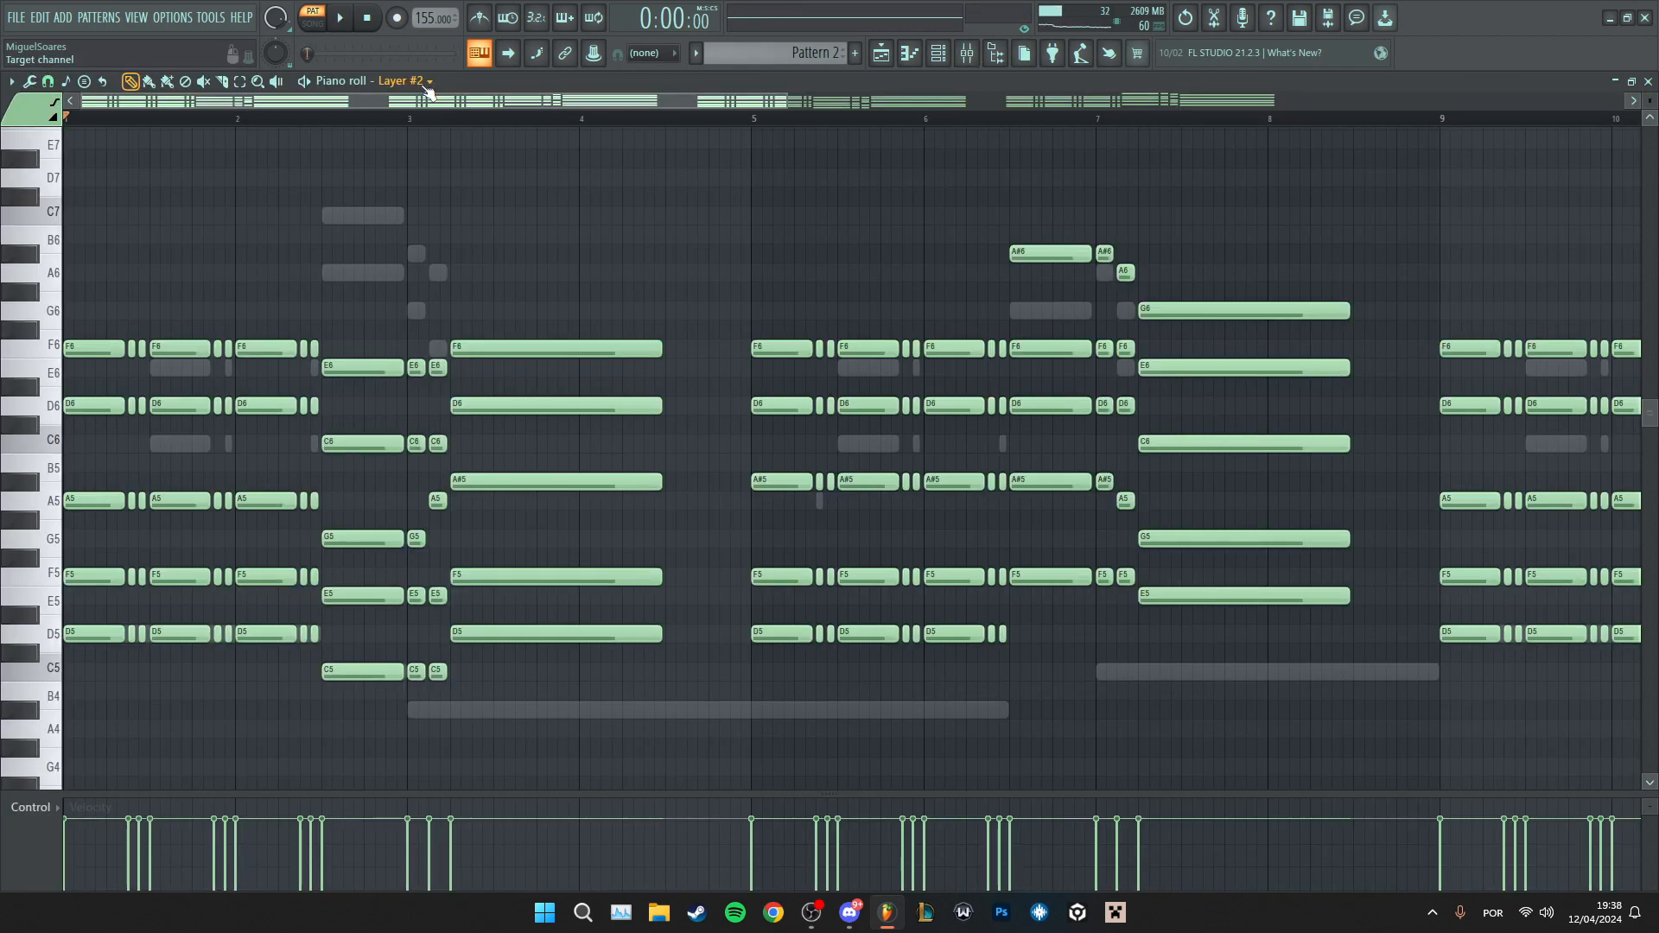
click(424, 83)
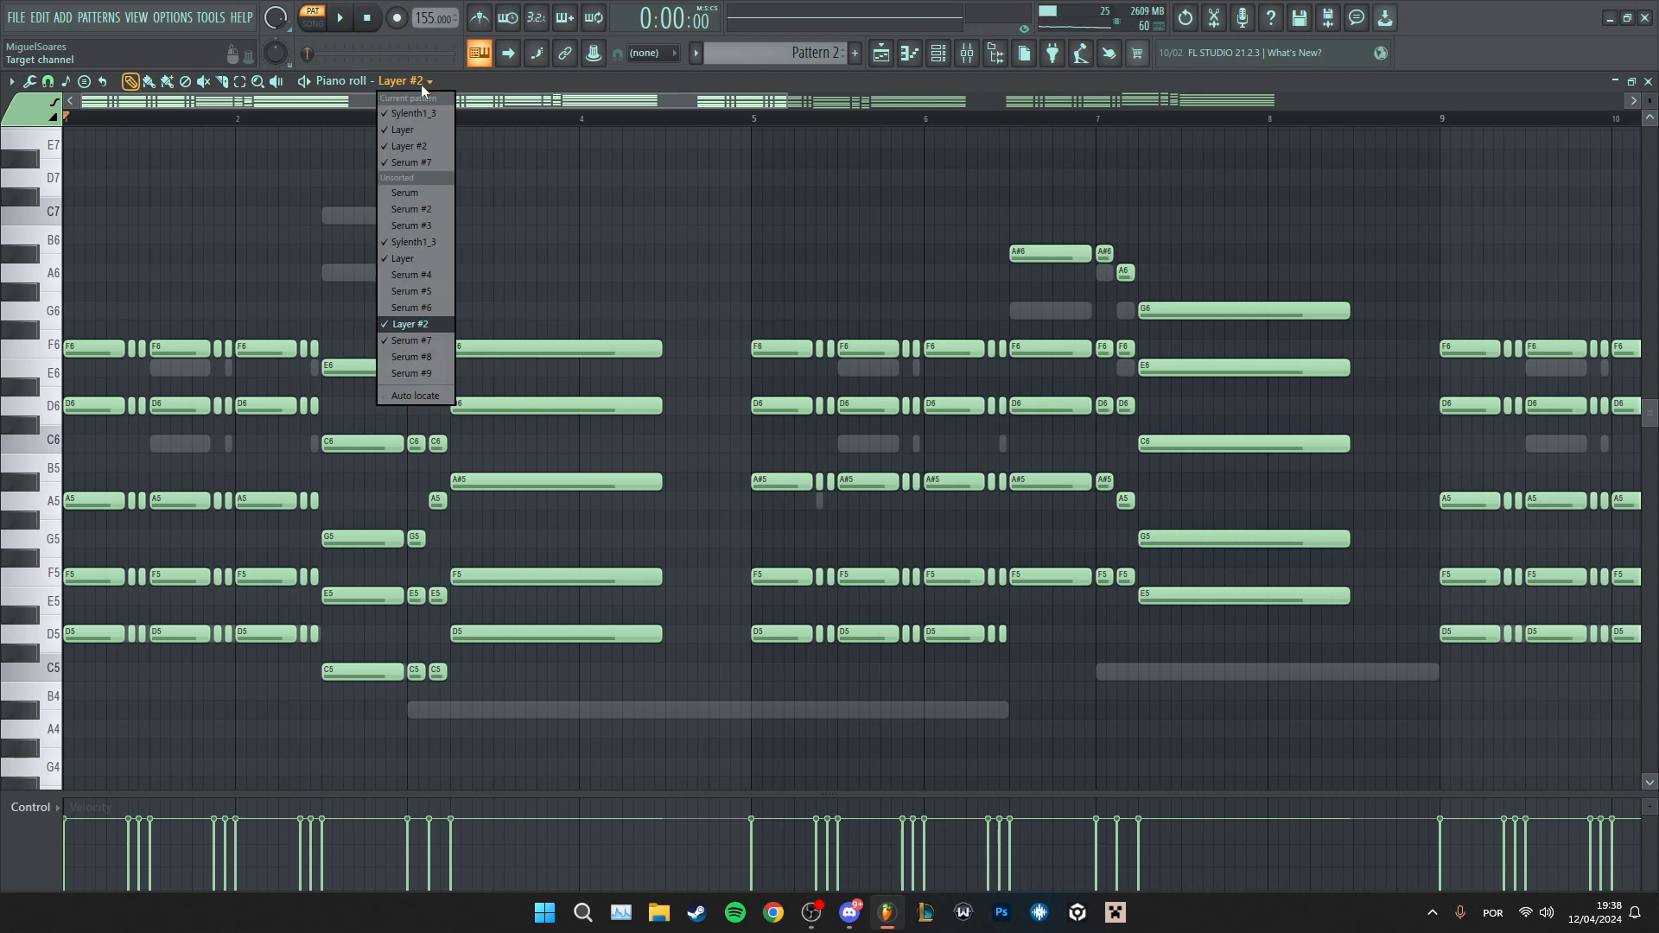
click(411, 324)
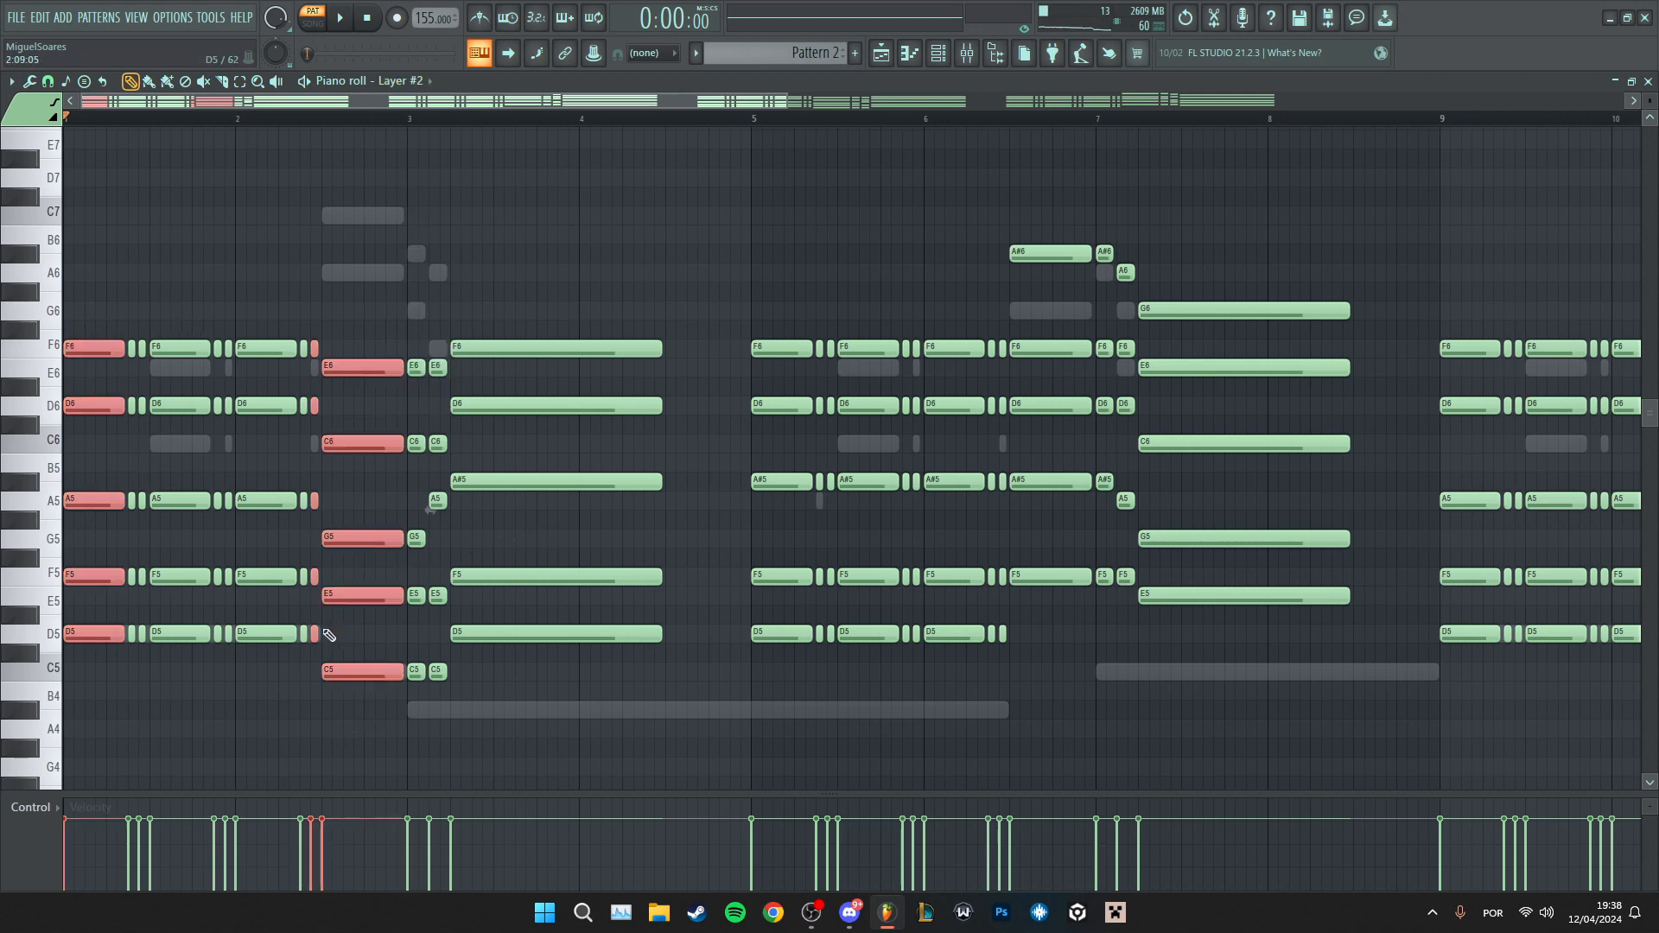
drag(490, 674, 631, 630)
scroll(563, 267, down, 2)
drag(753, 631, 819, 151)
drag(964, 340, 1011, 696)
scroll(1011, 692, up, 3)
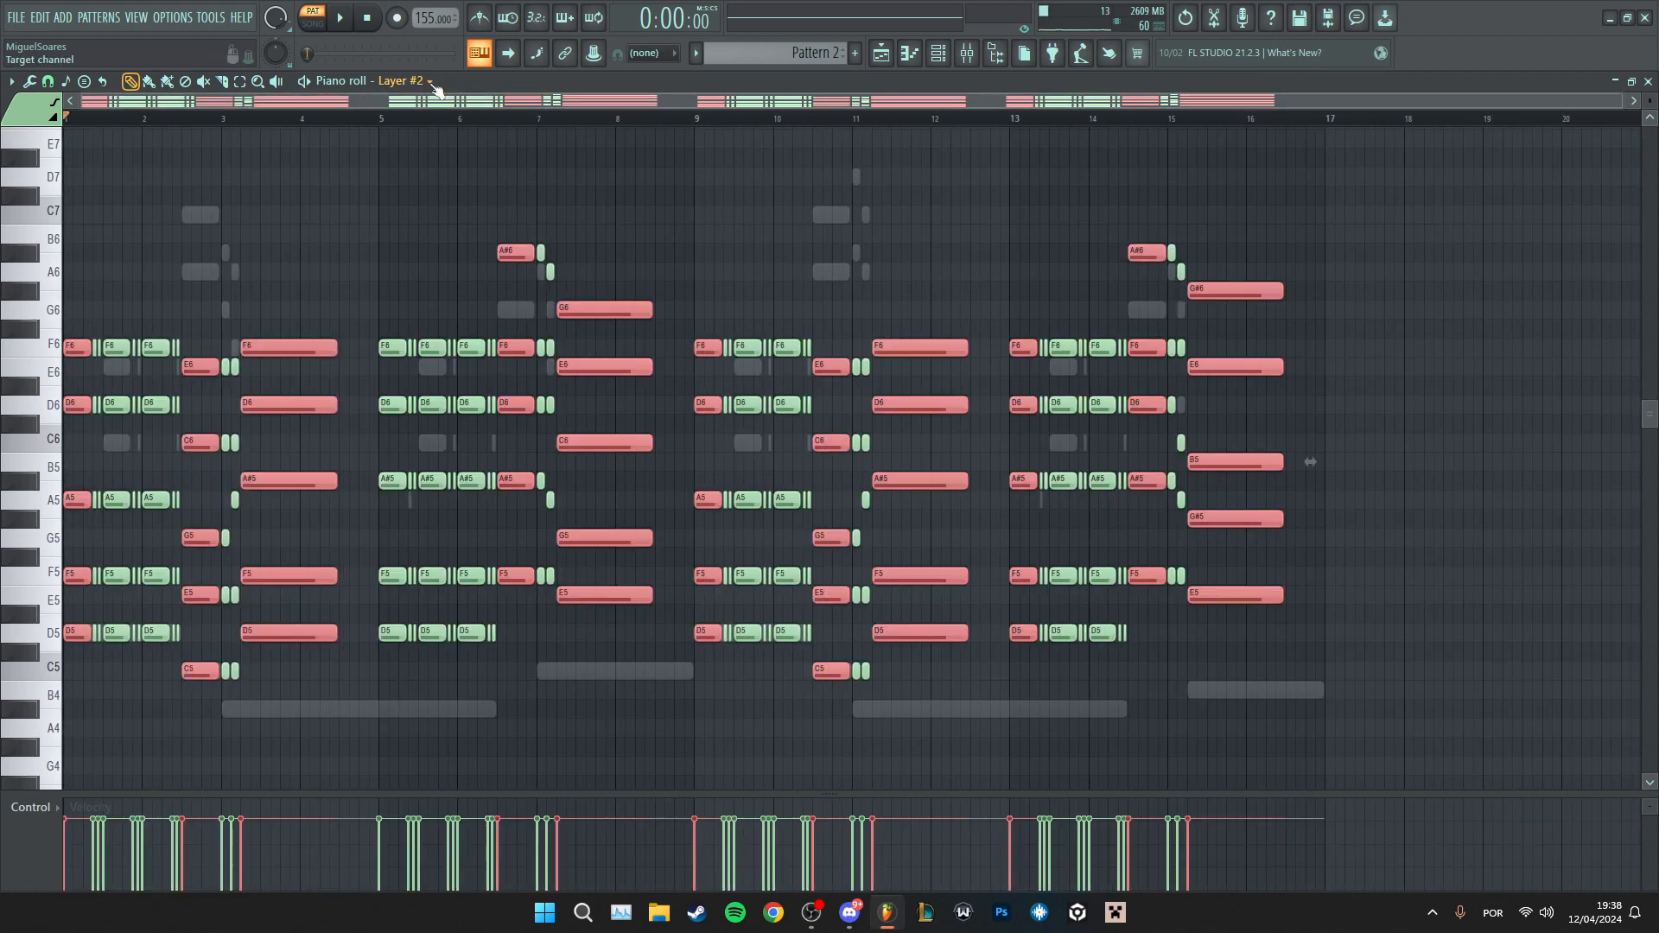
- Copy the selected chords into the Serum #8 piano roll of a new Pattern 3, two octaves higher
click(431, 82)
click(413, 360)
click(855, 53)
key(Return)
key(ctrl+v)
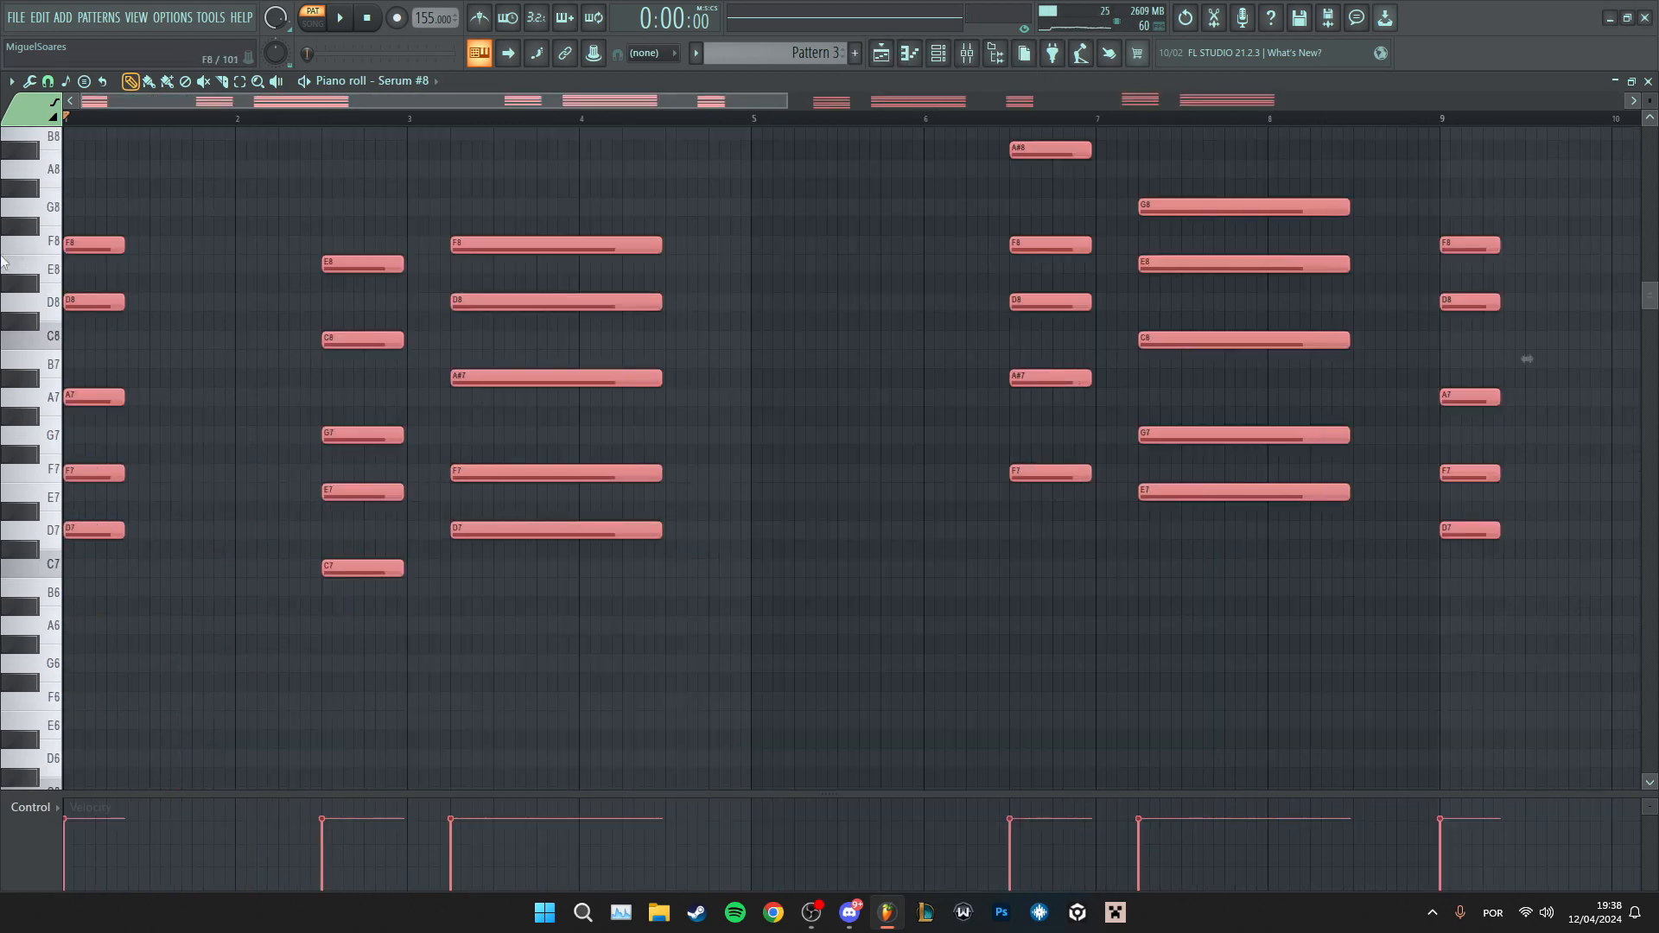
- Turn the first Serum #8 chord into a staggered run of short notes D7, F7, A7 and D8, removing the F8
scroll(26, 256, up, 3)
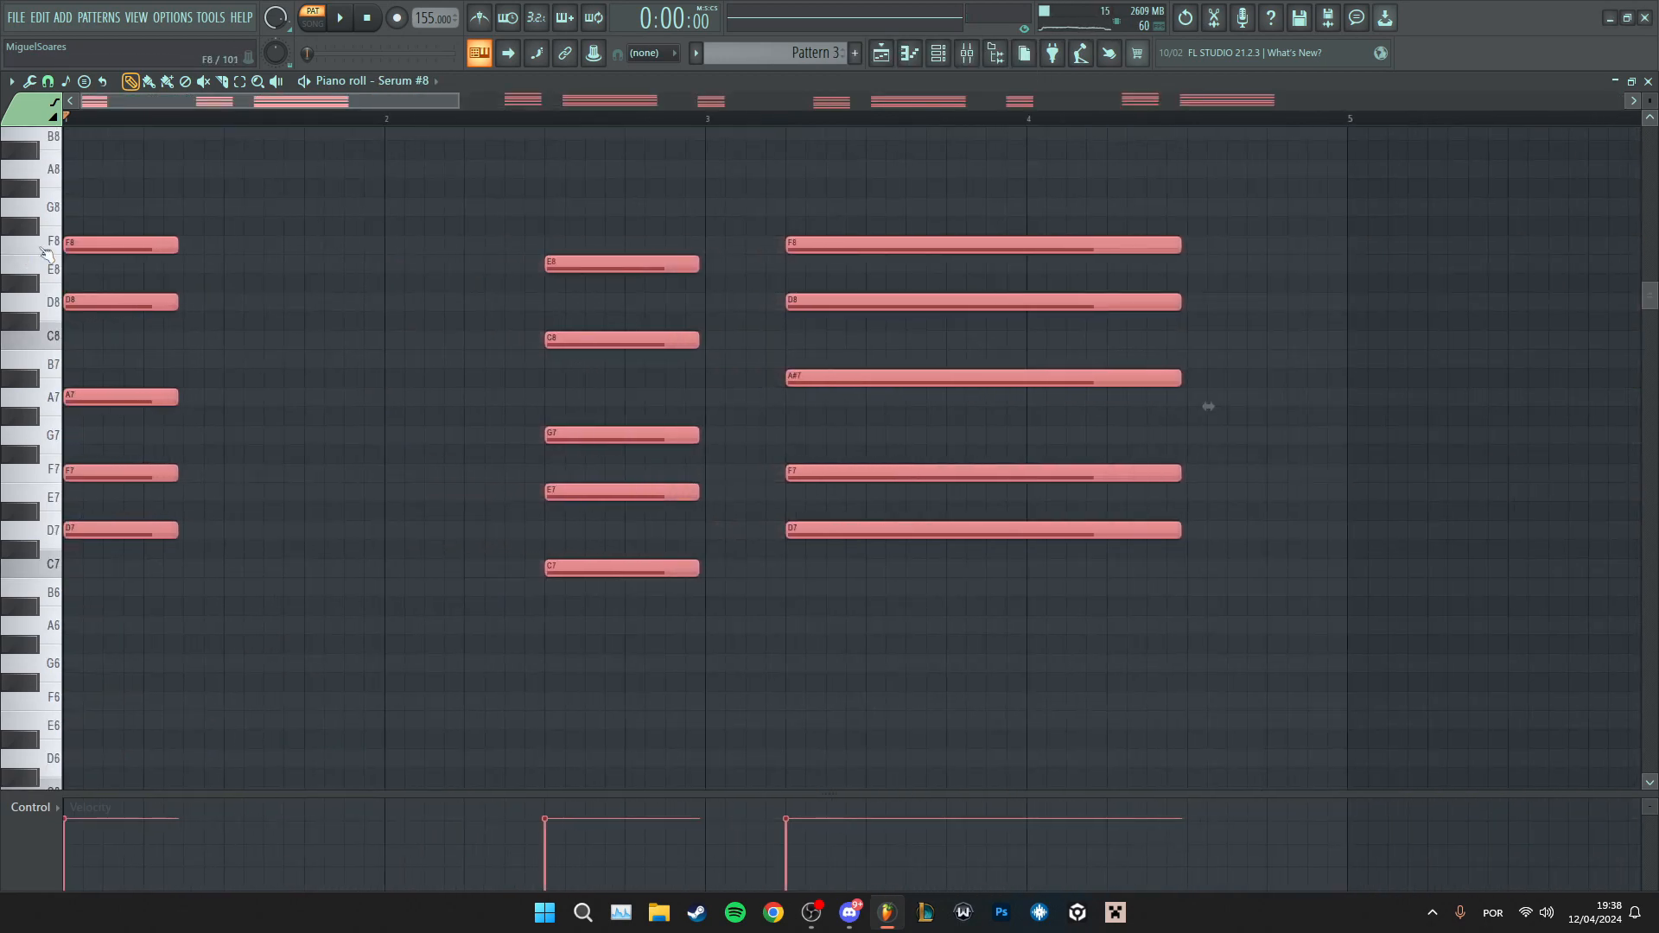
scroll(53, 249, up, 1)
drag(216, 532, 64, 535)
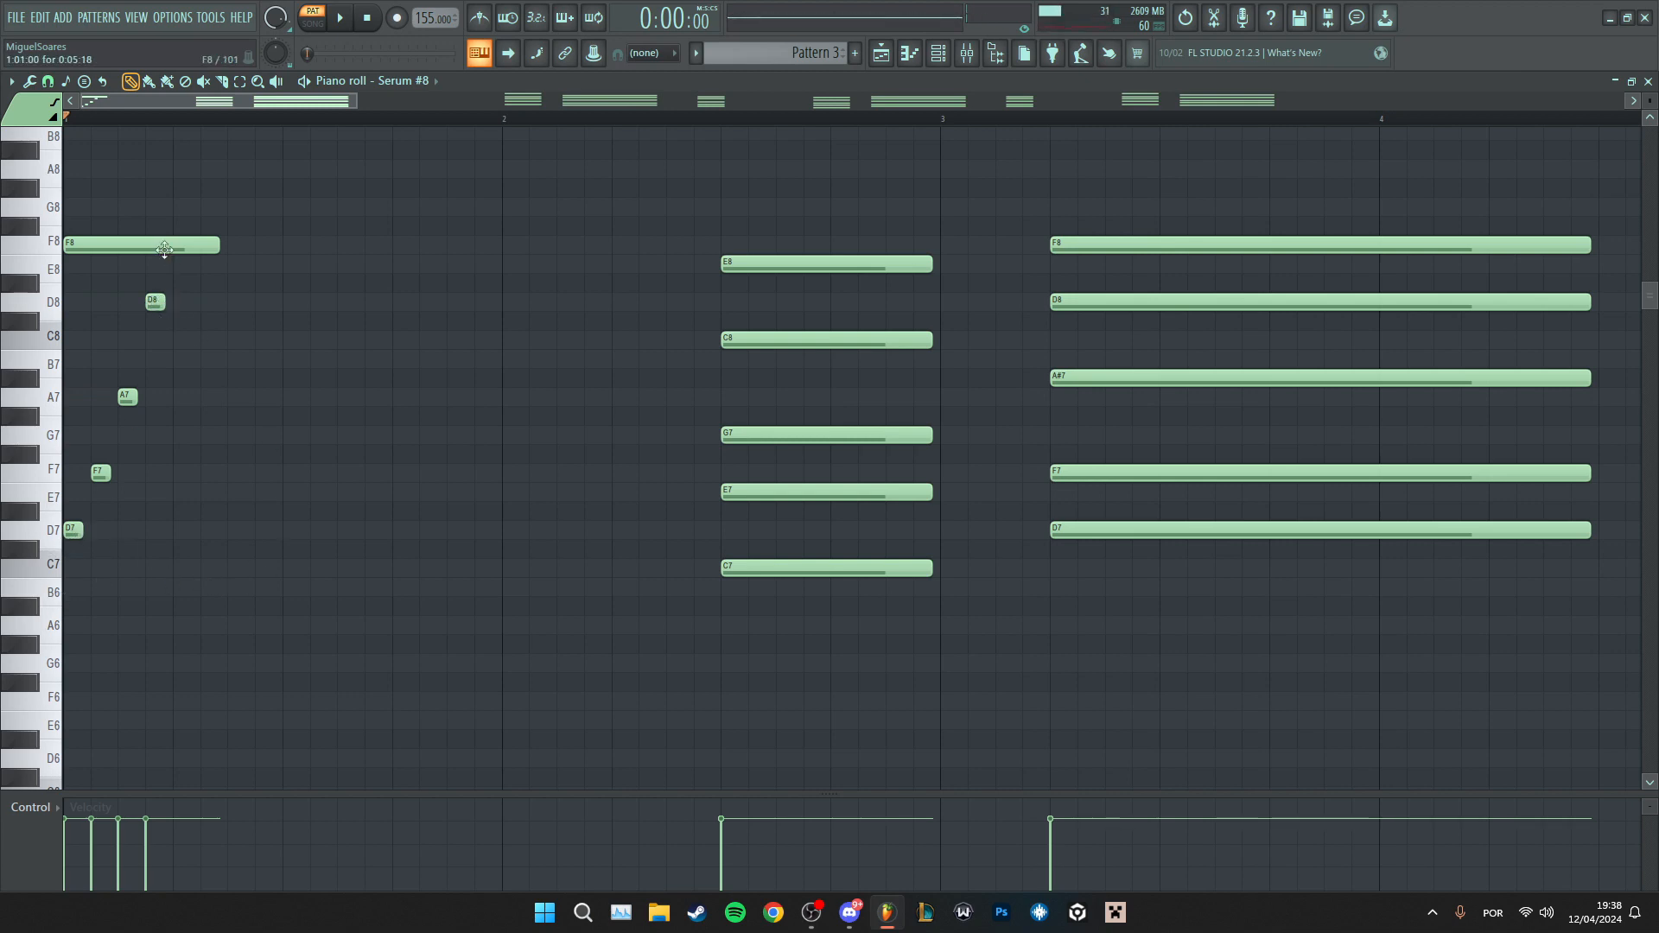
drag(145, 370, 74, 529)
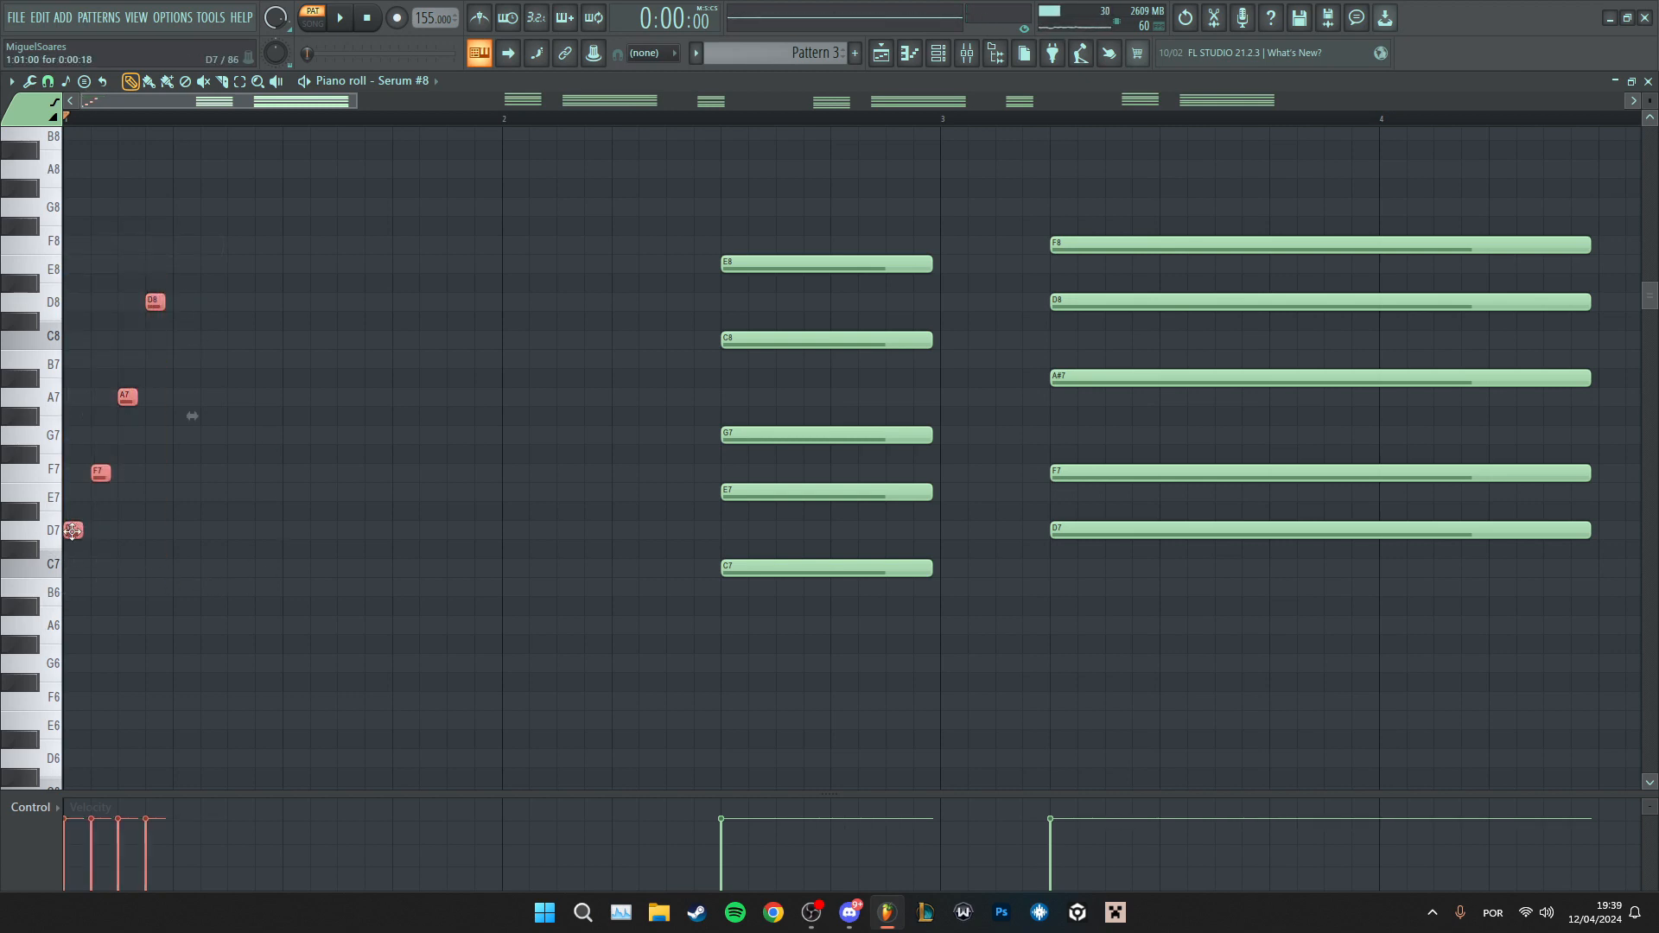
right_click(154, 300)
- Continue the run upward with copied notes and lower the Serum #8 part an octave, so the run spans D6 to A8
scroll(206, 365, up, 3)
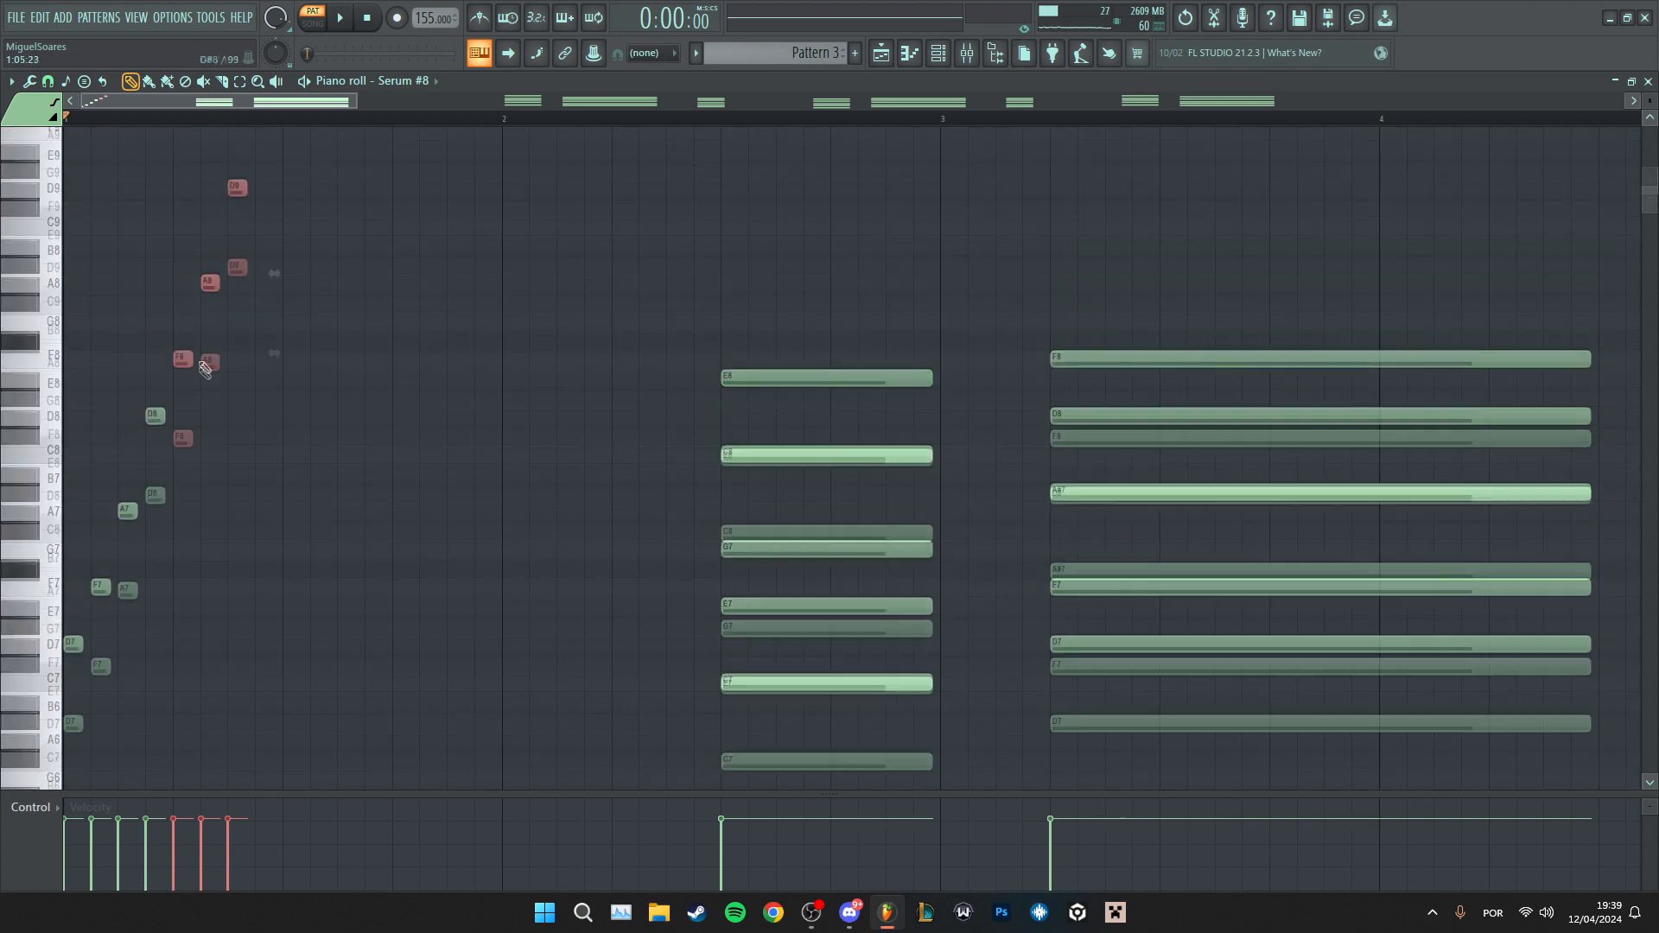
mouse_move(183, 586)
mouse_down()
mouse_move(221, 399)
mouse_move(248, 338)
mouse_move(274, 320)
mouse_move(276, 341)
mouse_up()
ctrl+click(372, 454)
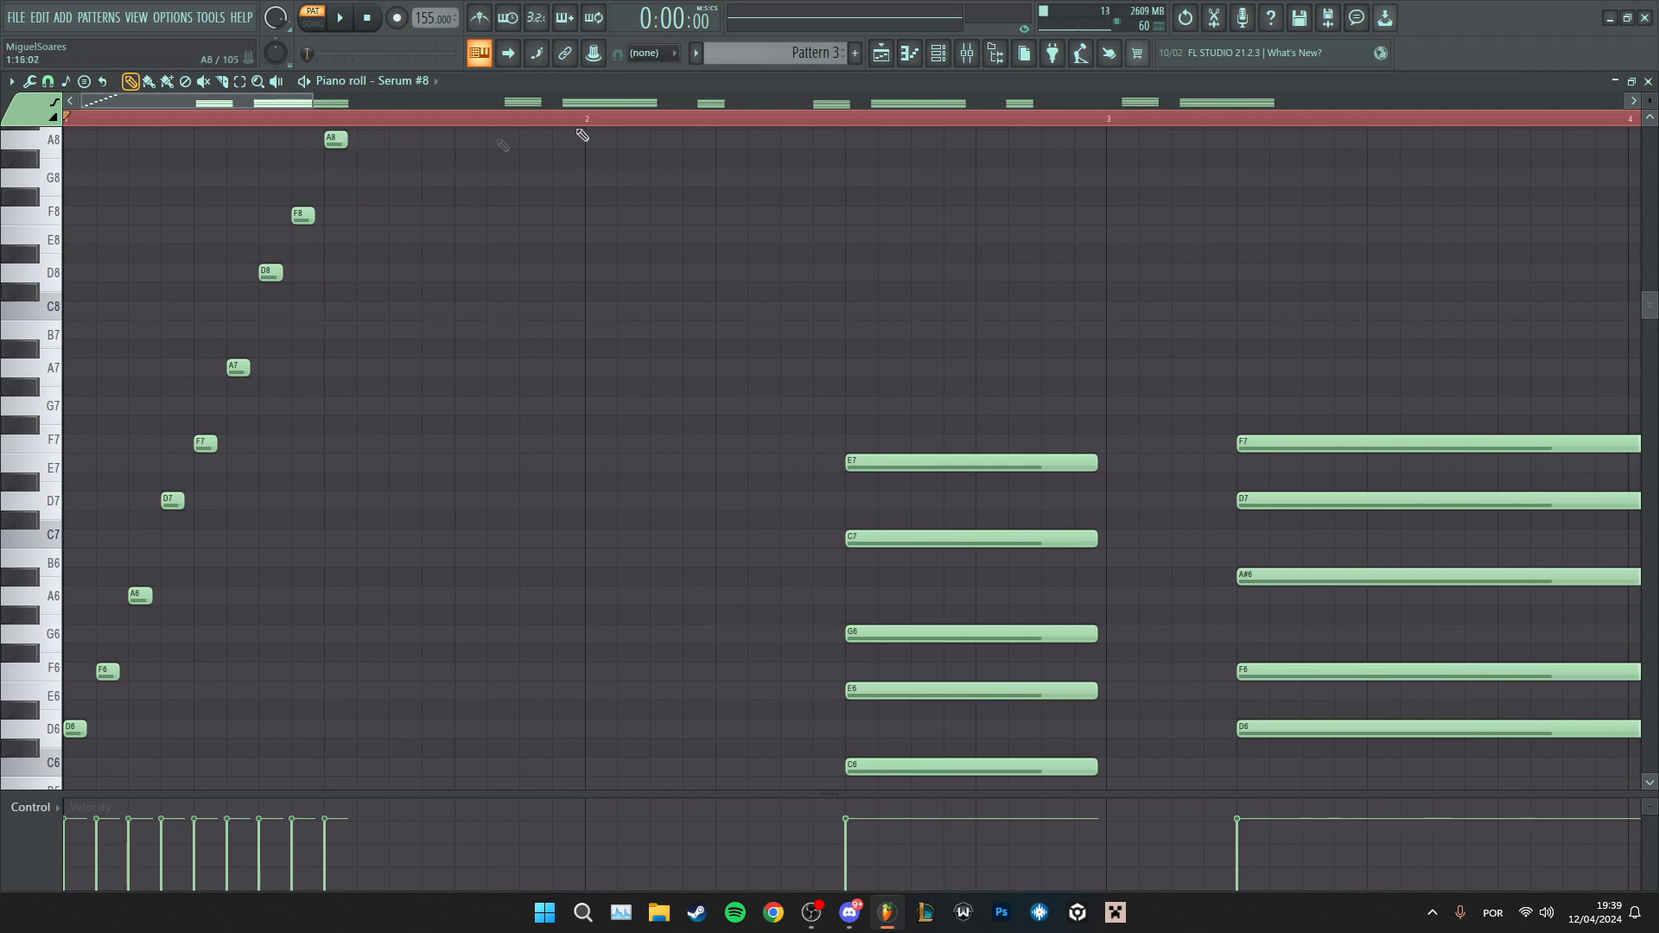
- Complete the bar 1 Serum #8 run with descending short notes F8, D8, A7, F7, D7, A6 and F6
ctrl+click(587, 120)
drag(586, 122, 2, 118)
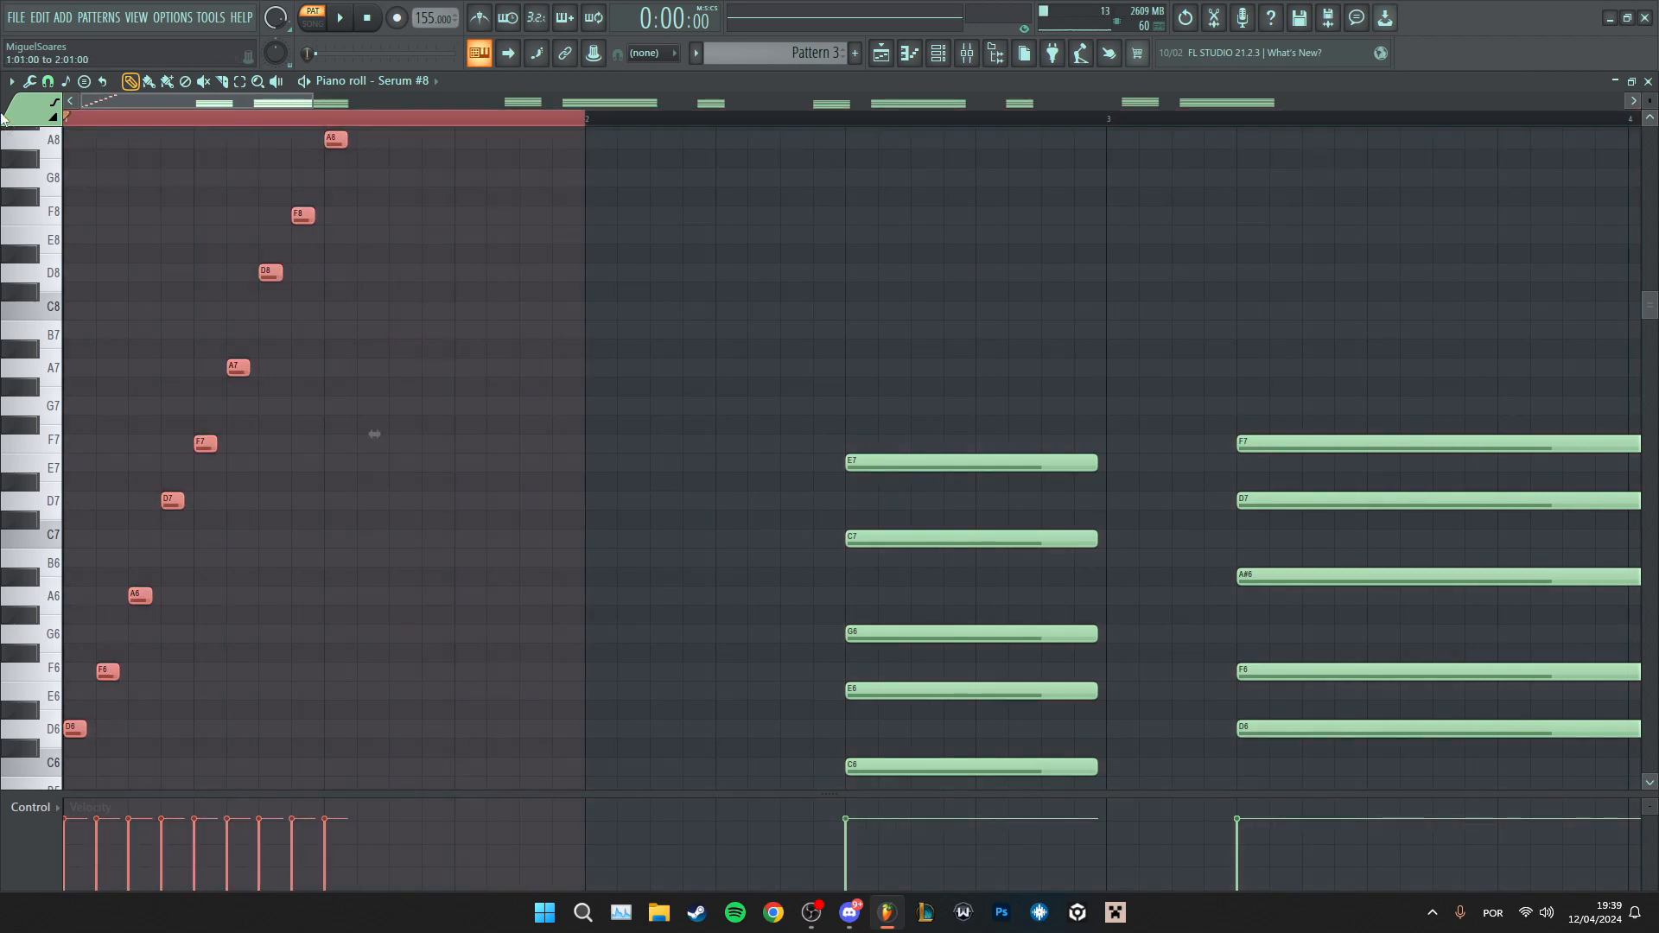
scroll(354, 287, up, 2)
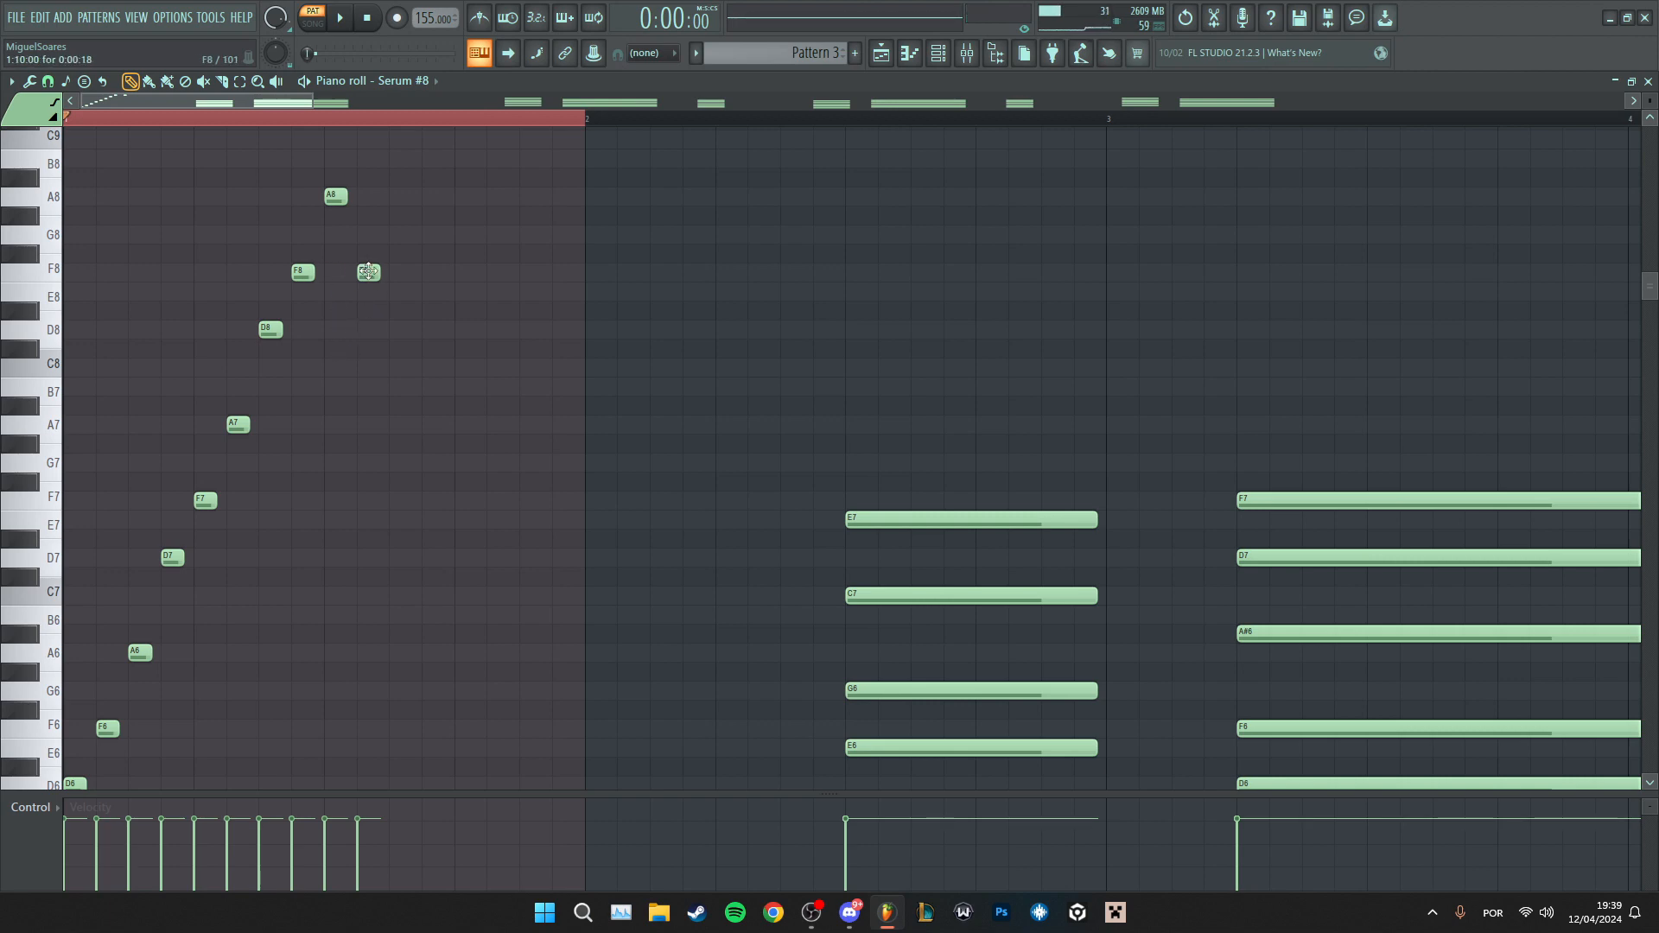
click(272, 329)
click(399, 330)
scroll(407, 380, down, 4)
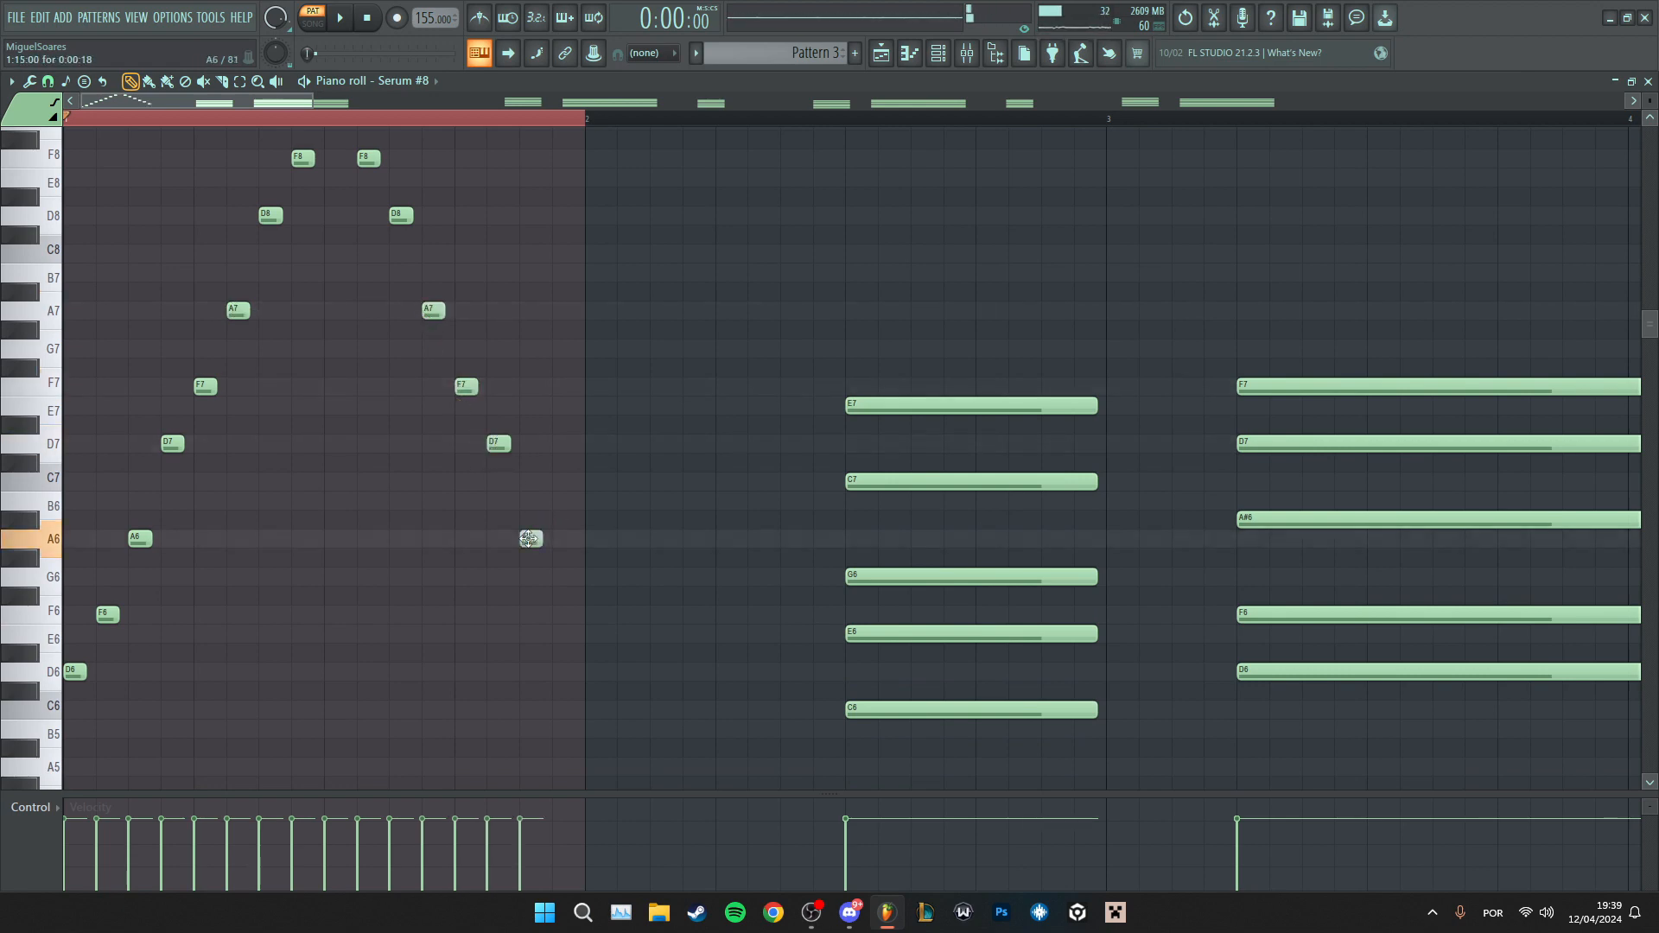
- Play back the rising and falling Serum #8 run in bar 1
ctrl+scroll(560, 630, down, 2)
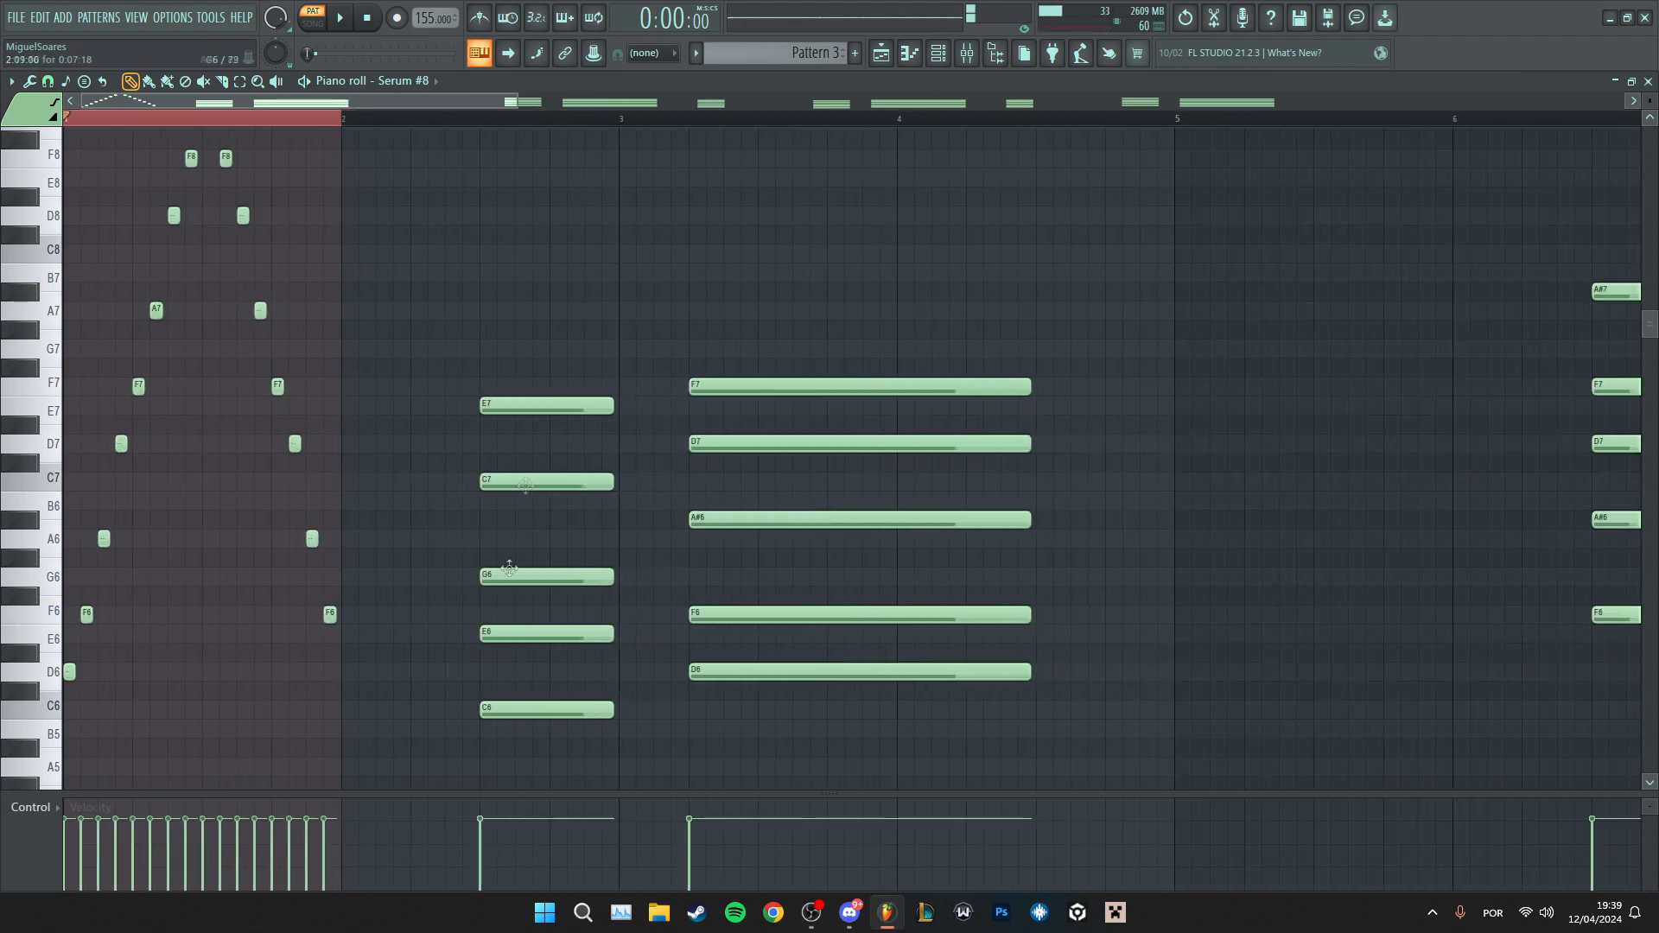
scroll(143, 275, up, 4)
scroll(311, 211, down, 4)
key(space)
scroll(396, 288, up, 3)
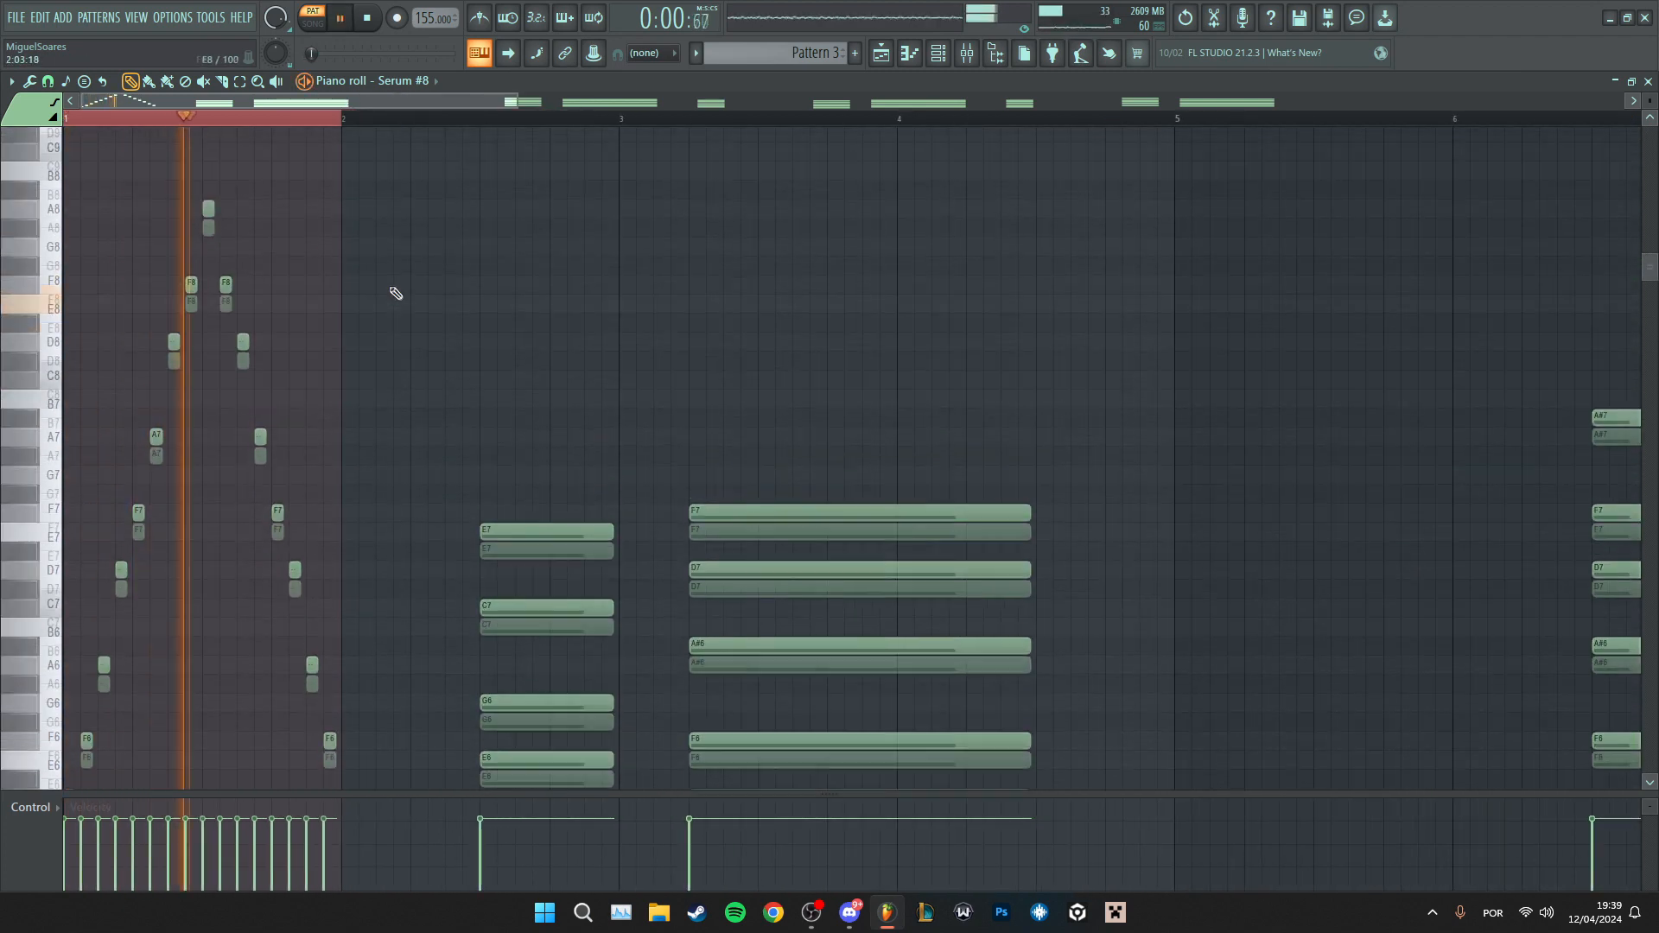
alt+scroll(404, 307, down, 2)
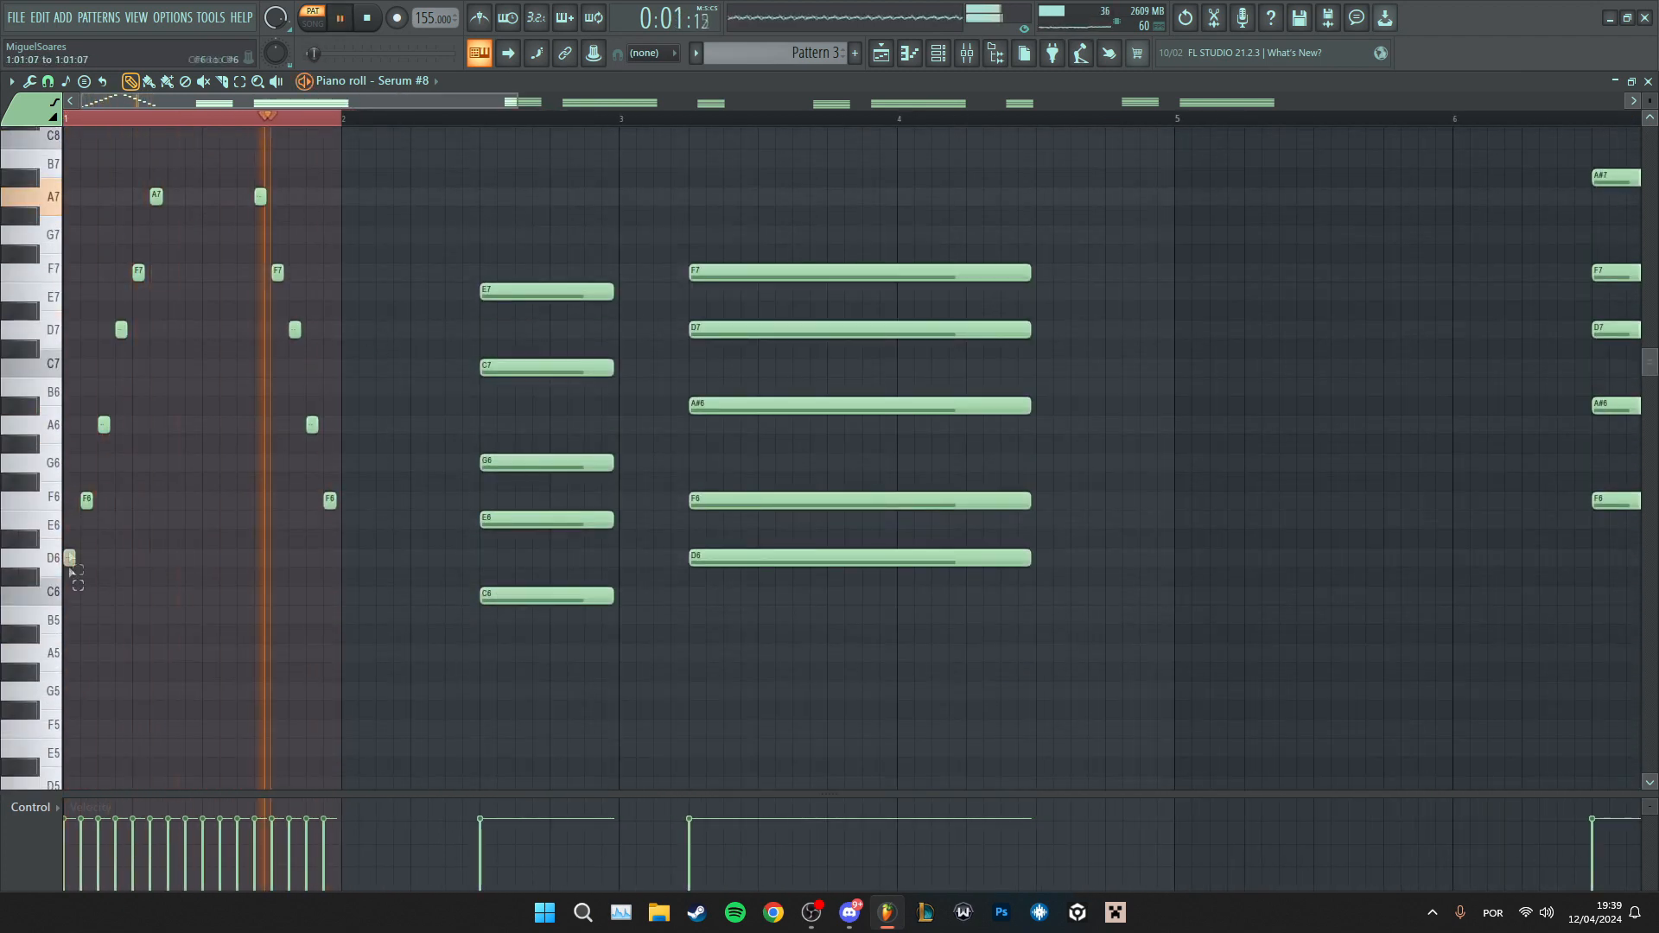
- Repeat the run across all 16 bars of Serum #8, fitting its notes to each chord and replacing the held chords
drag(70, 592, 158, 121)
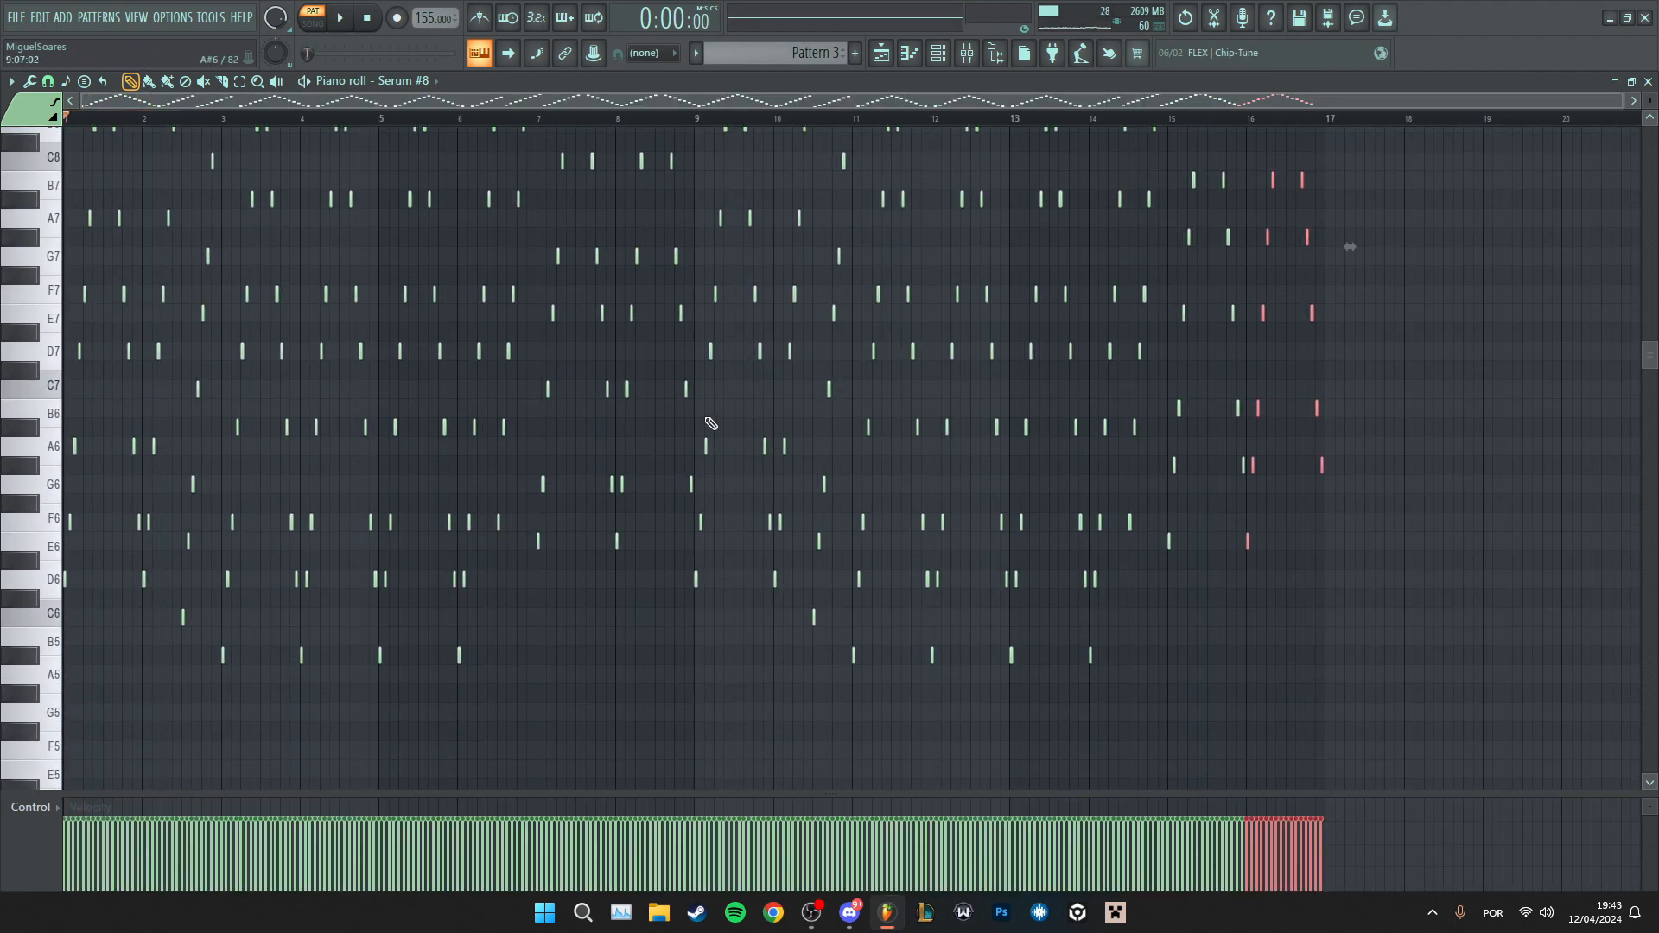
scroll(511, 341, up, 2)
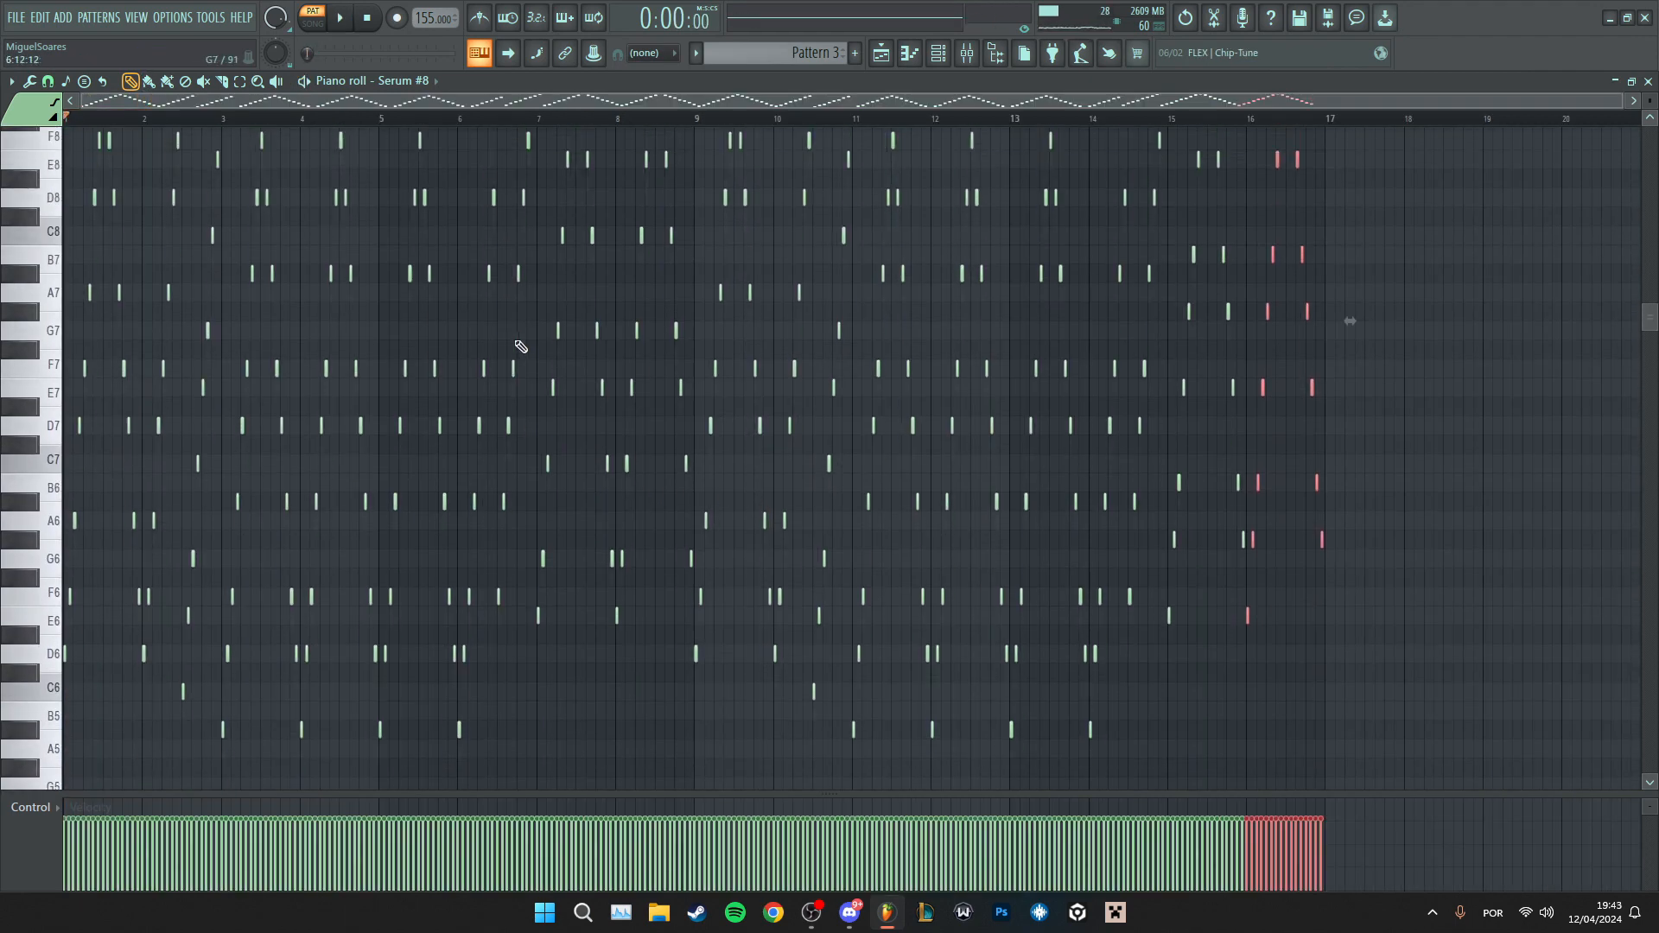
scroll(1350, 360, down, 2)
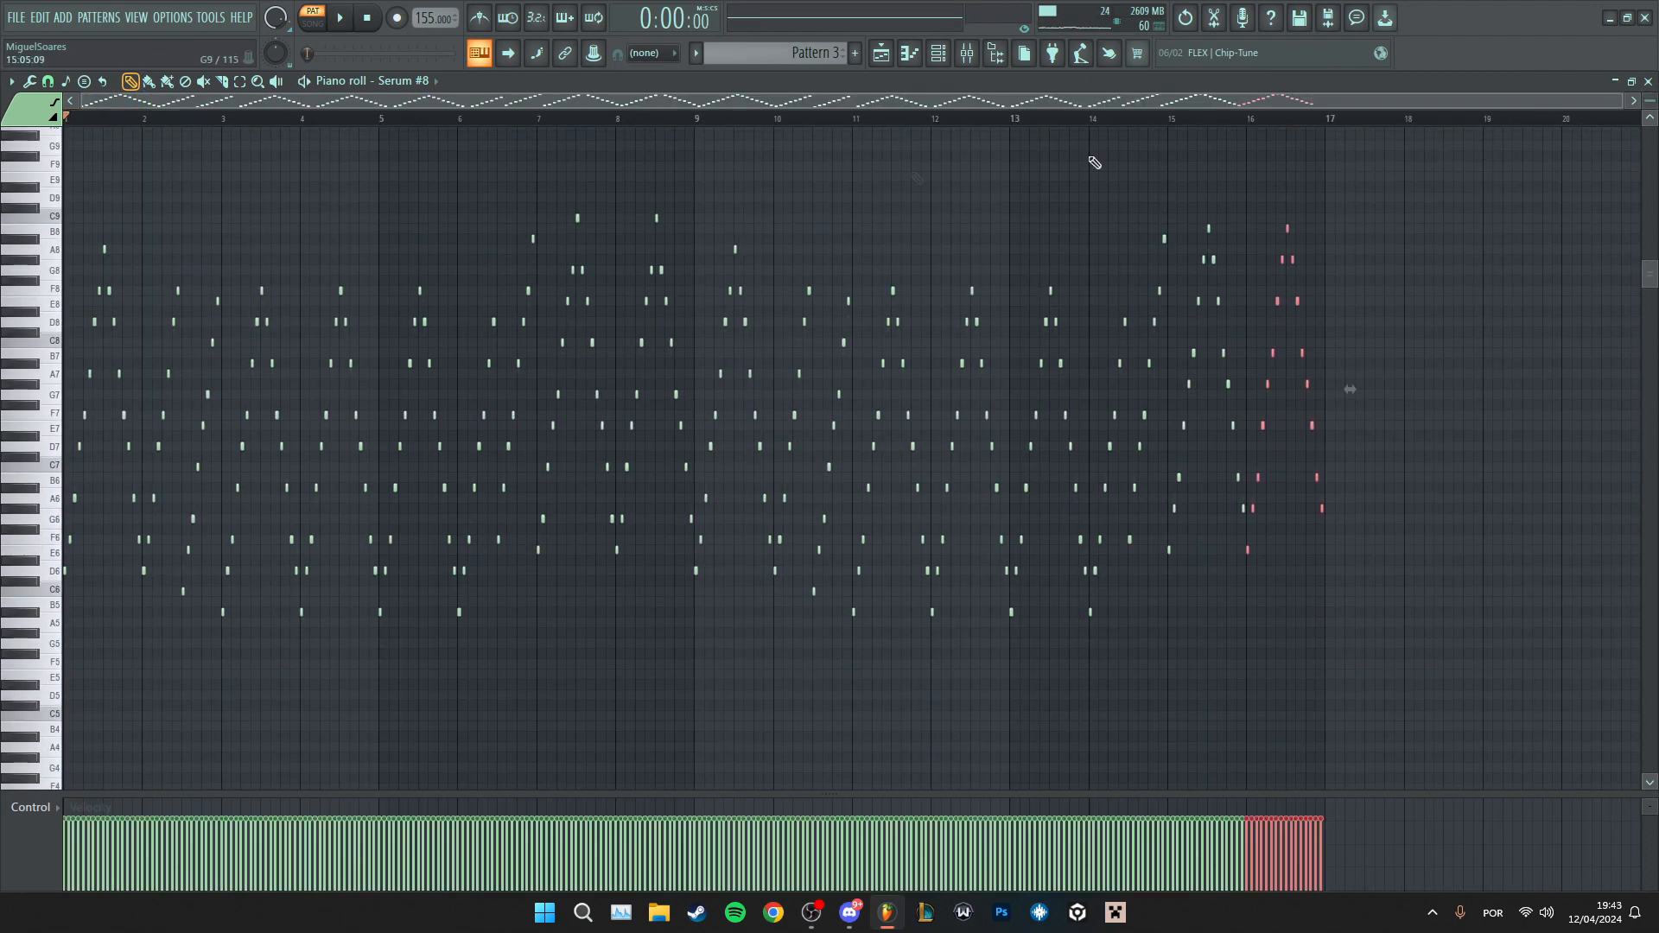
- Play the full Serum #8 arpeggio from bar 1 through bar 16
ctrl+scroll(57, 237, up, 2)
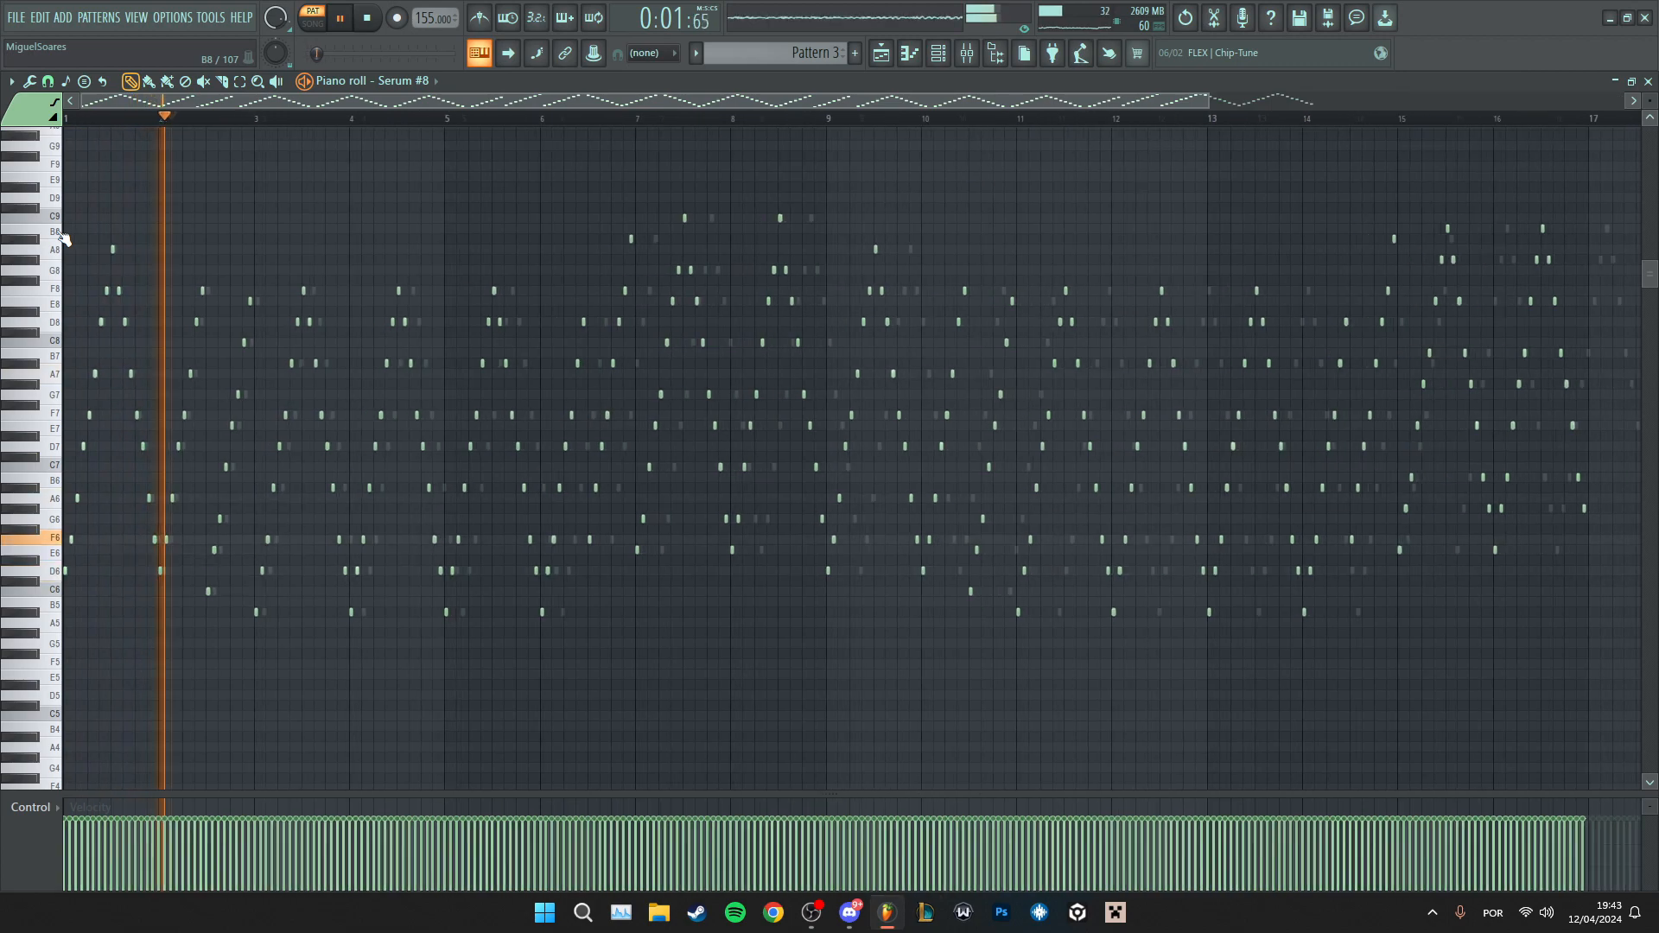
drag(381, 106, 565, 99)
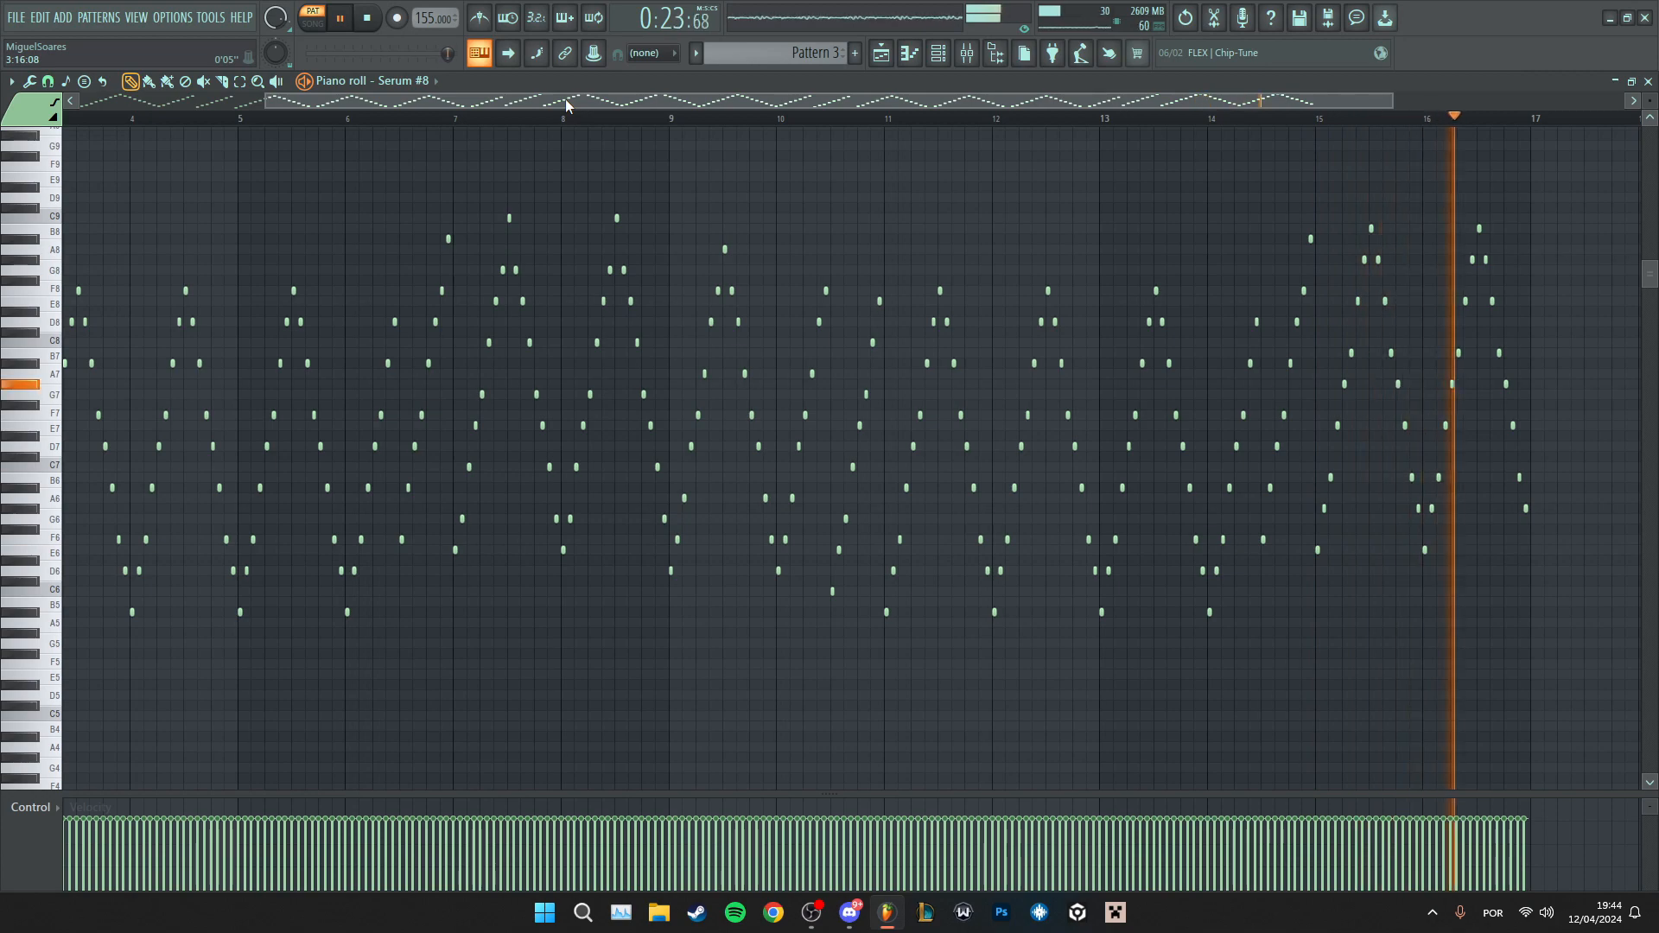
key(space)
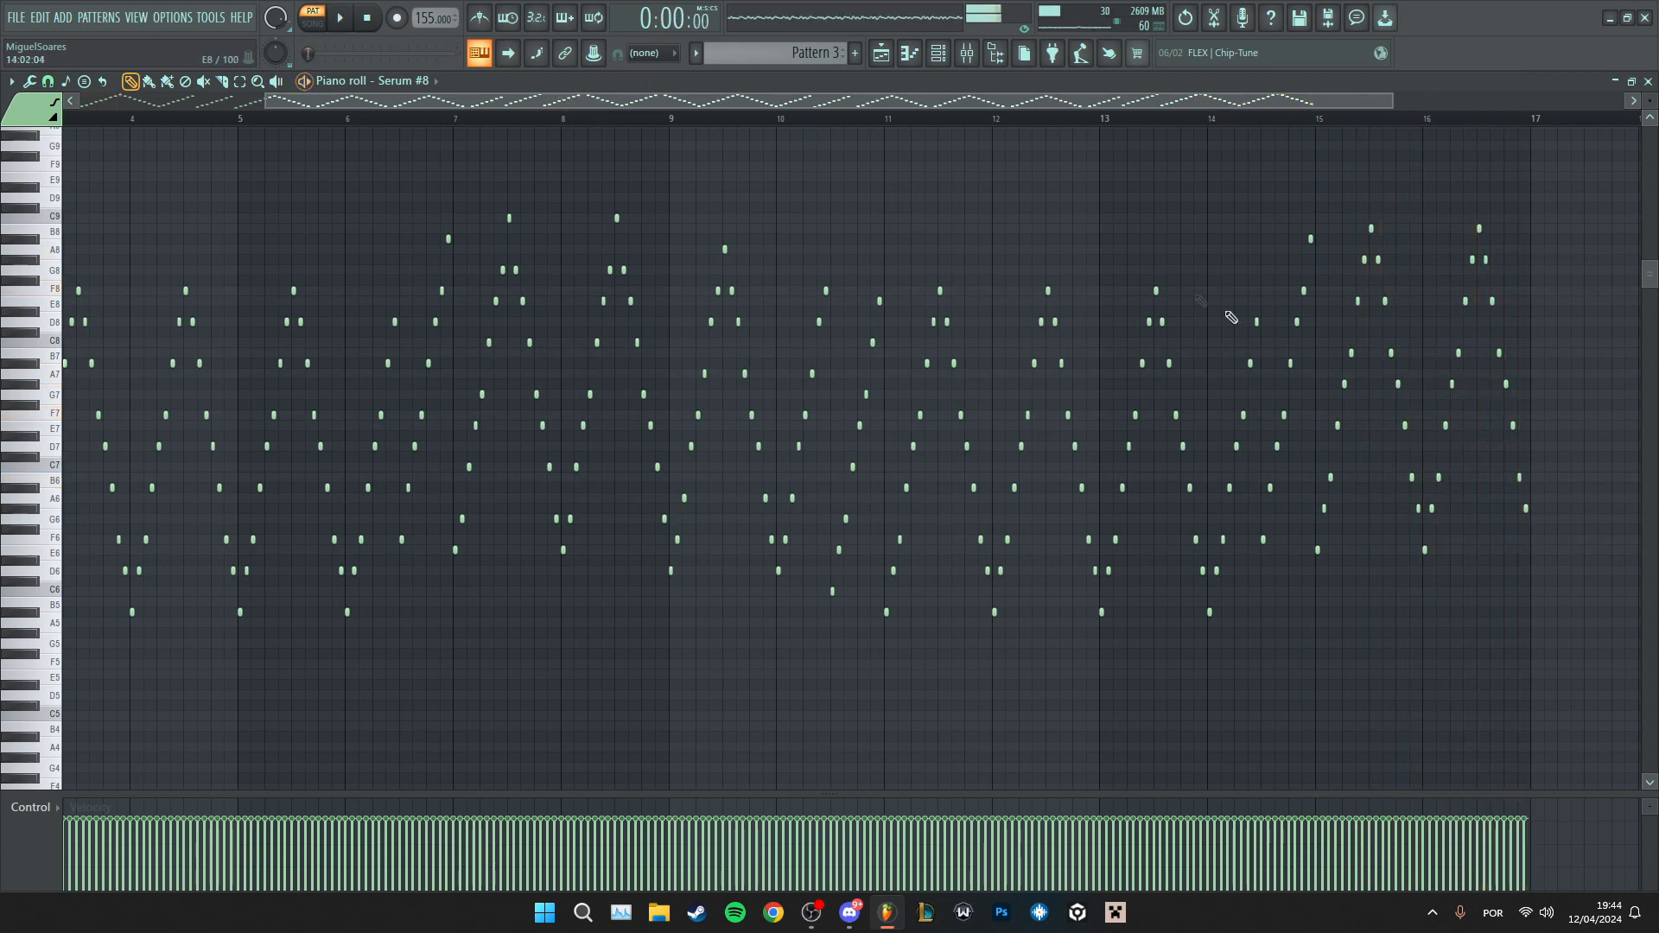
scroll(1198, 300, down, 2)
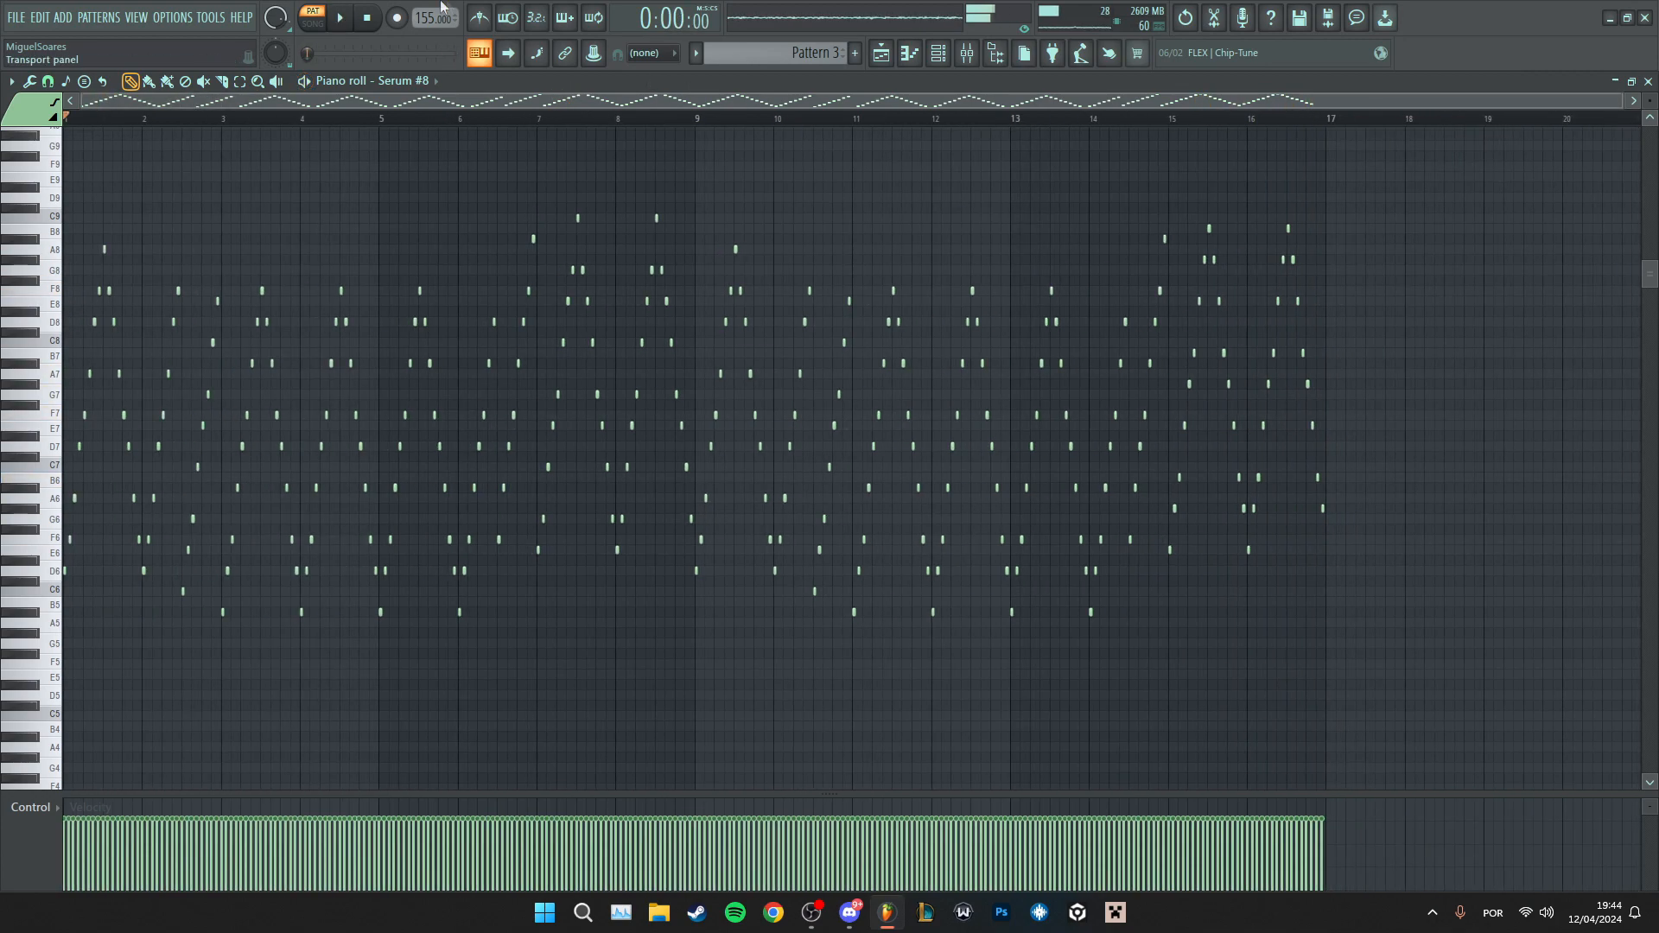
- In the playlist, place Pattern 3 on Track 3 and Pattern 1 on Track 1, both starting at bar 1
click(879, 61)
scroll(249, 298, up, 3)
drag(294, 252, 240, 251)
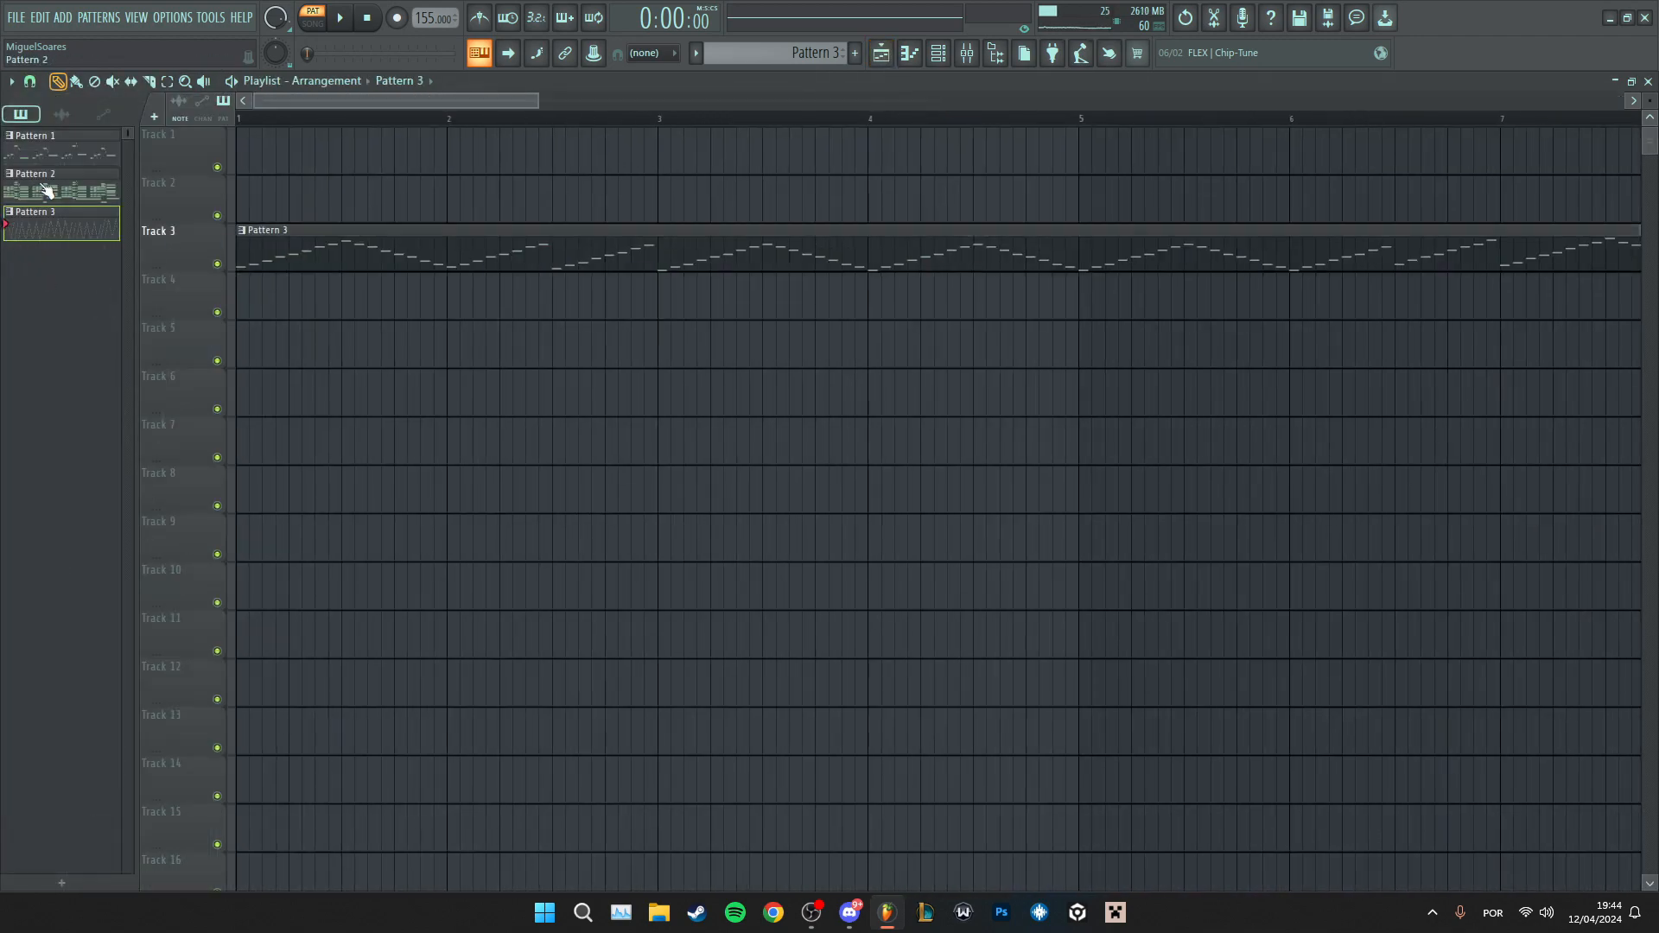
click(41, 154)
click(251, 155)
- Separate Pattern 2's instruments into their own patterns, arrange Patterns 1 to 5 on Tracks 1 to 5, and play the song
double_click(82, 191)
scroll(479, 604, down, 5)
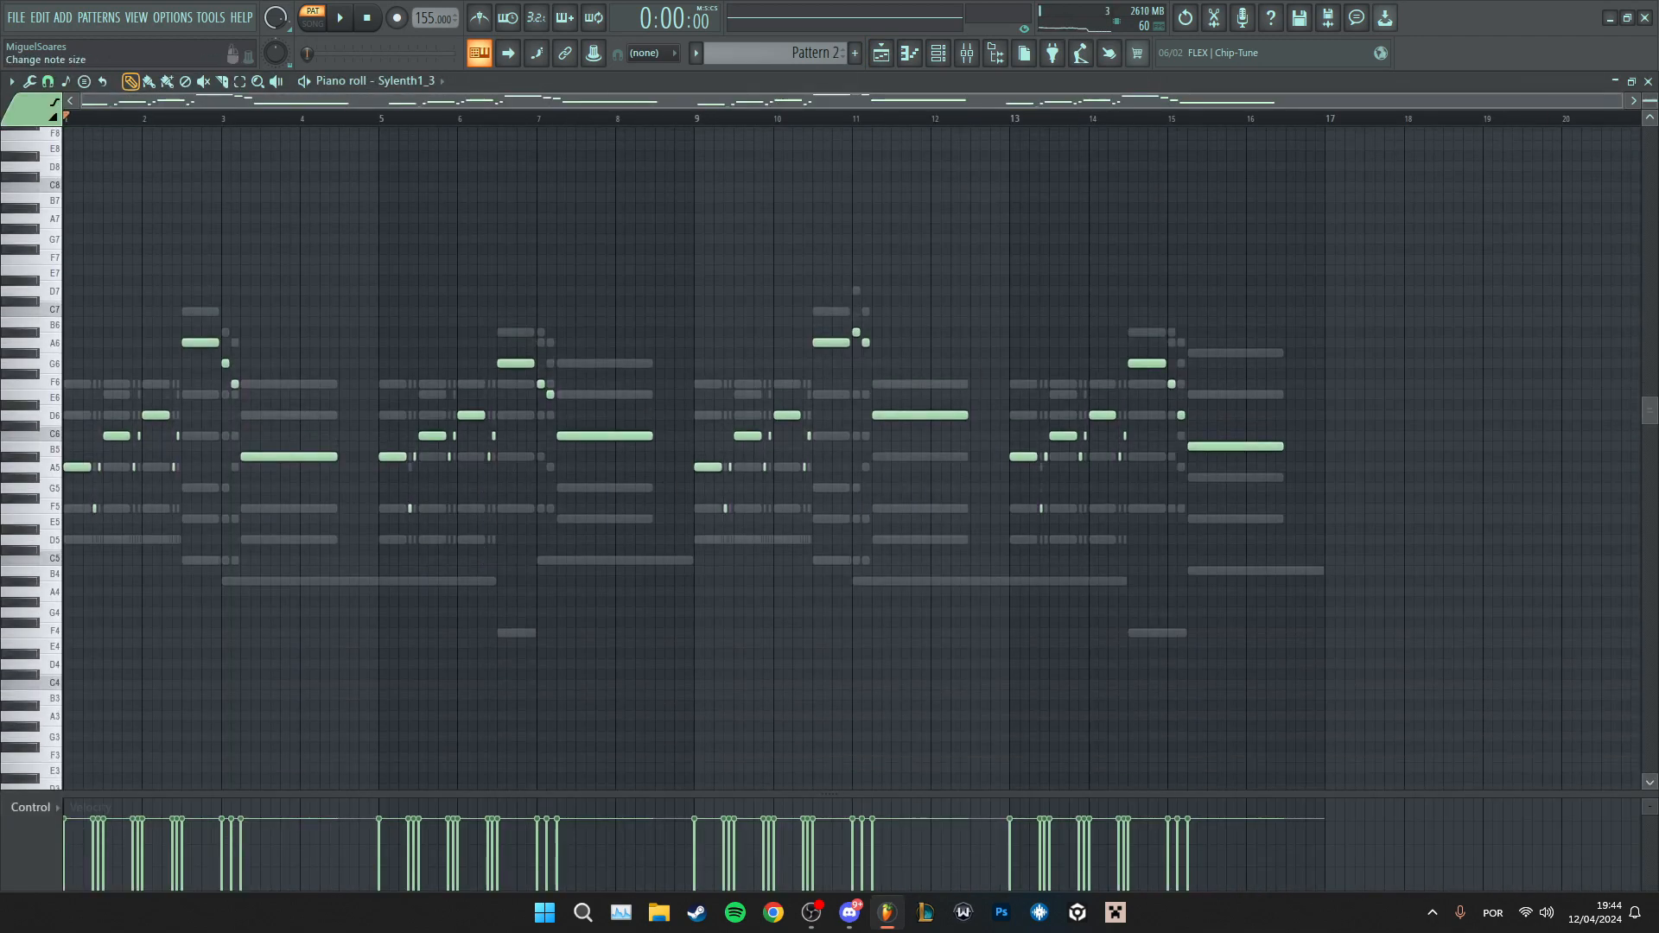
scroll(830, 449, up, 2)
scroll(424, 463, up, 2)
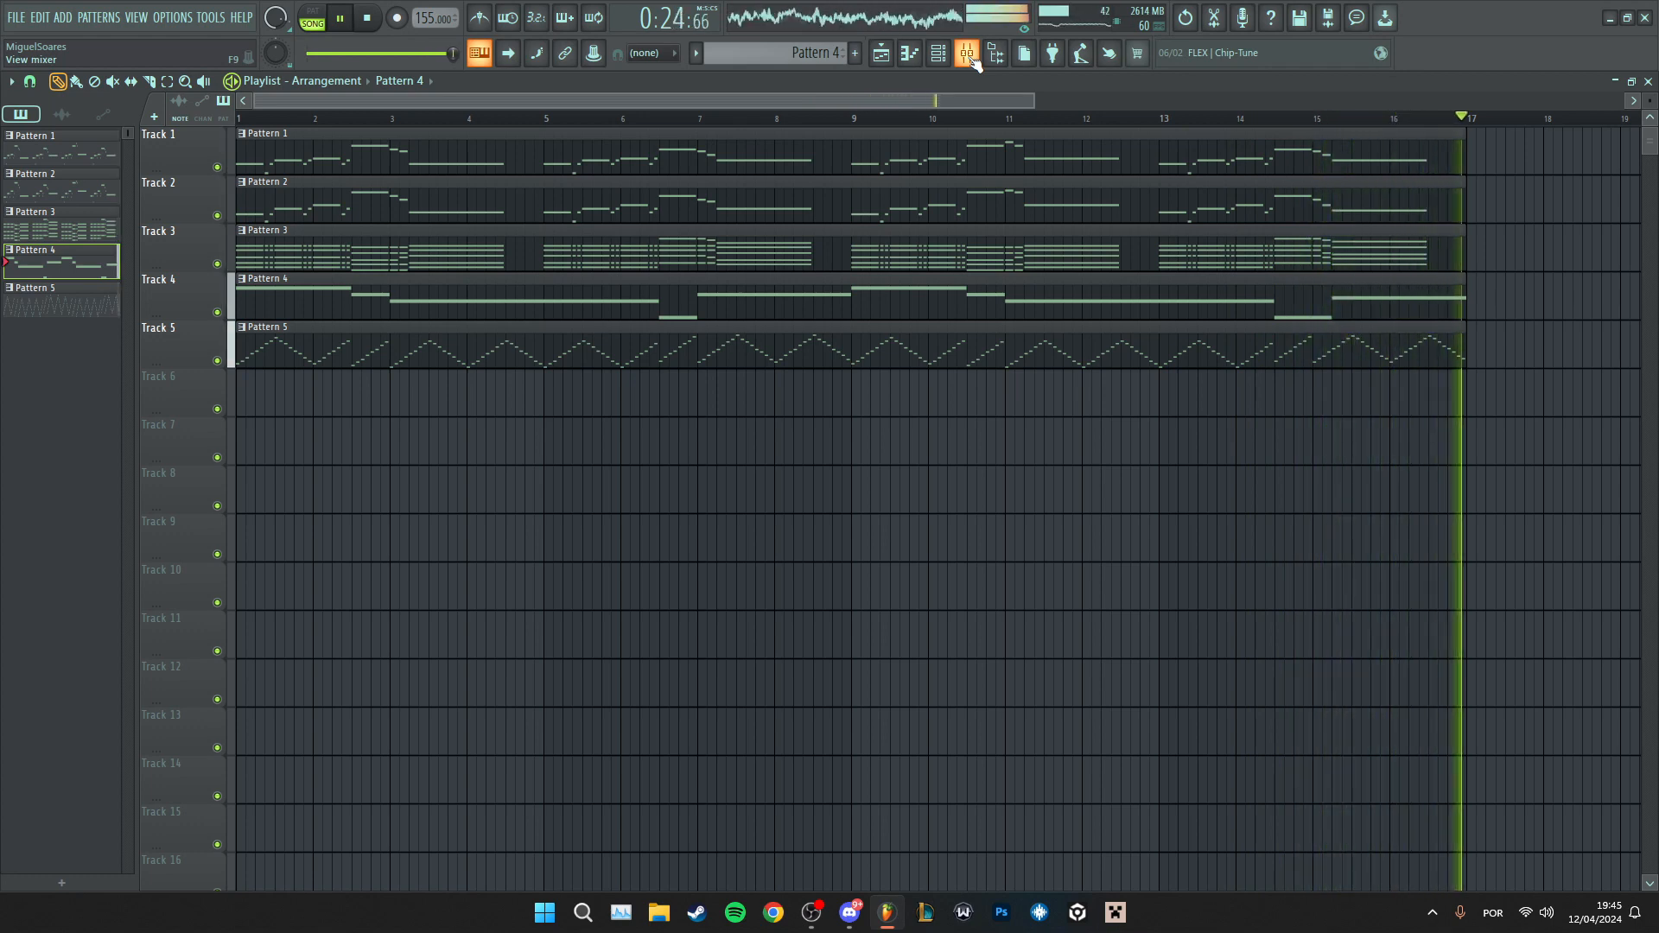
click(372, 21)
- Copy all Layer #2 chords from Pattern 3 into the Serum #9 piano roll of a new Pattern 6
scroll(1045, 455, down, 2)
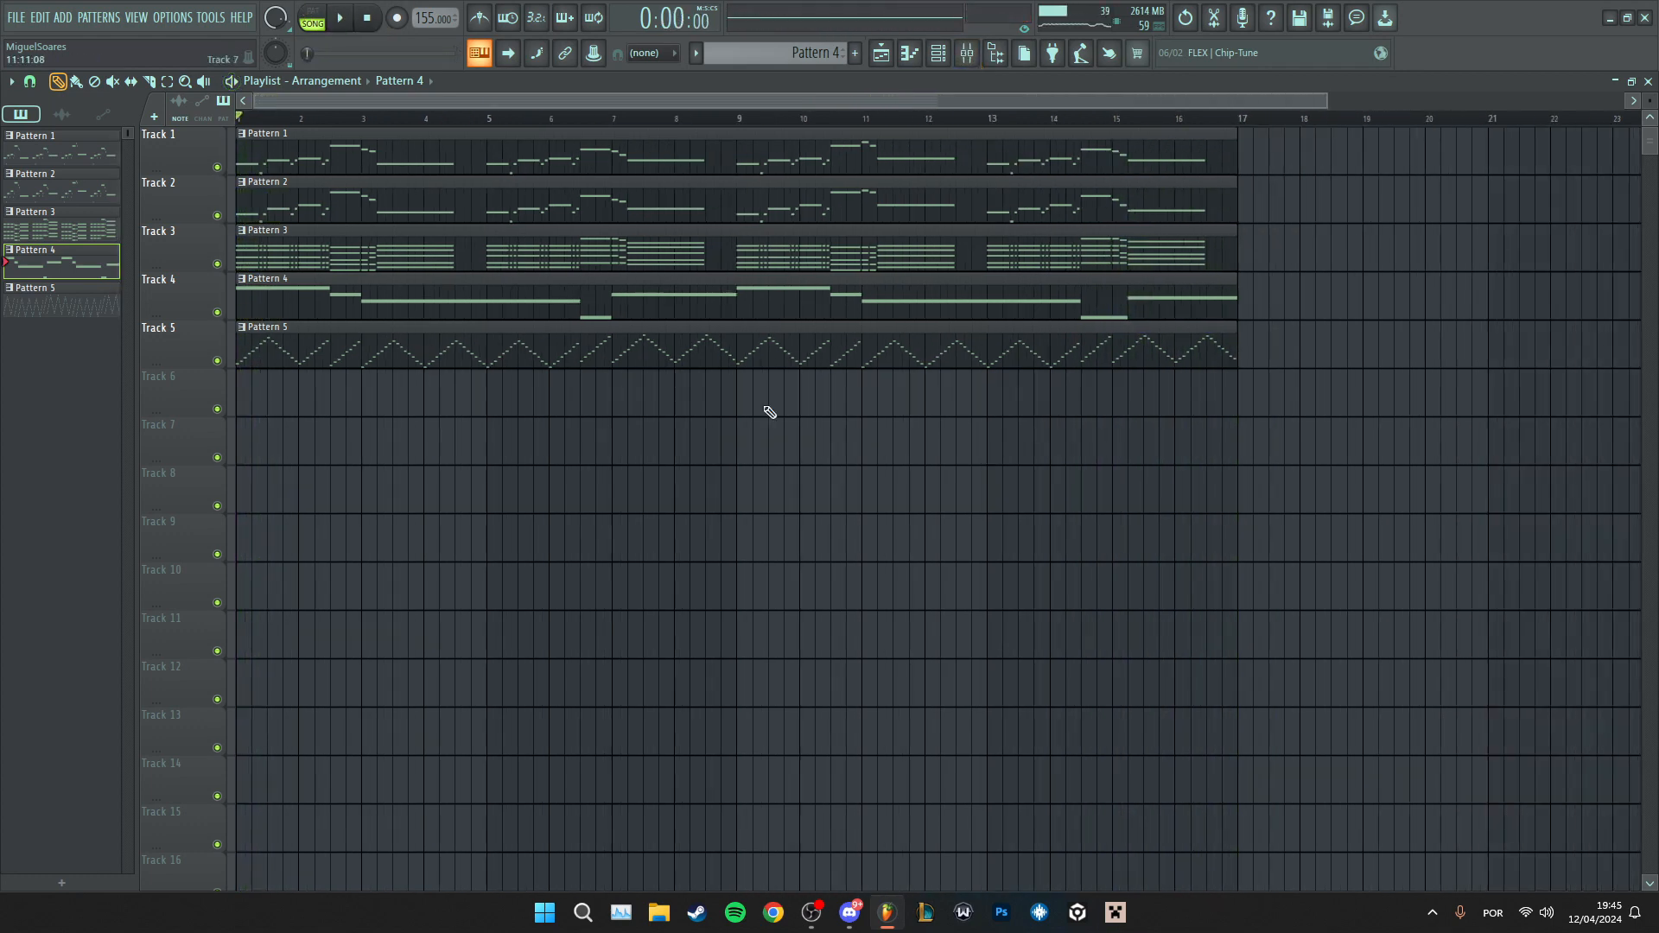
scroll(157, 282, up, 4)
double_click(279, 258)
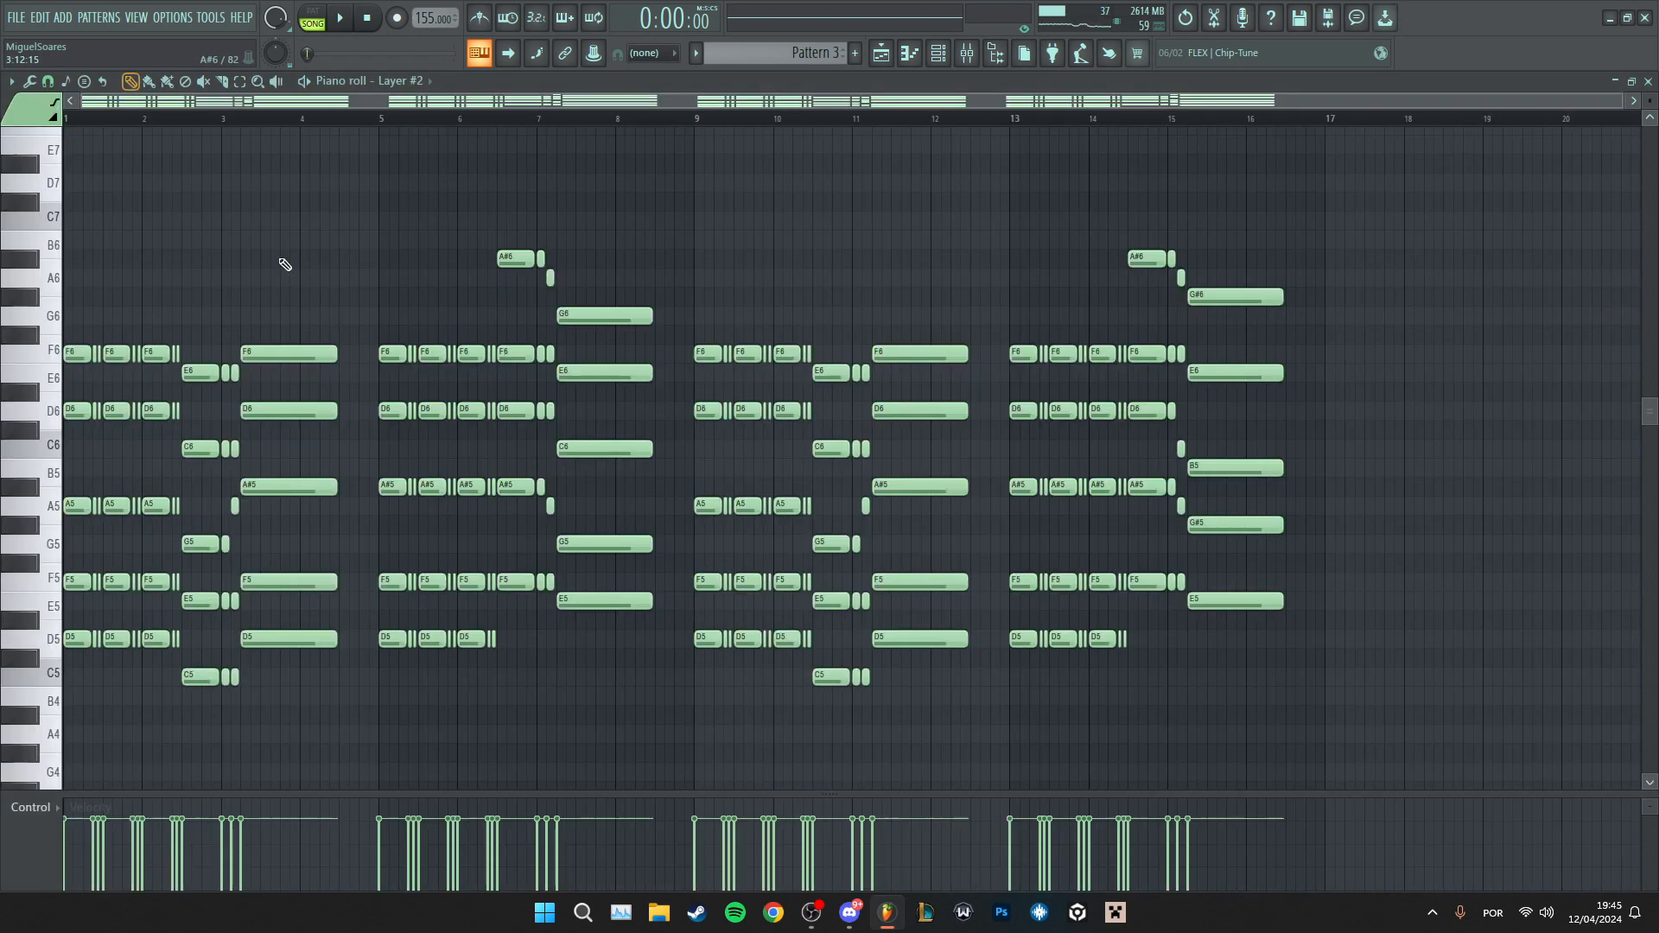
key(ctrl+a)
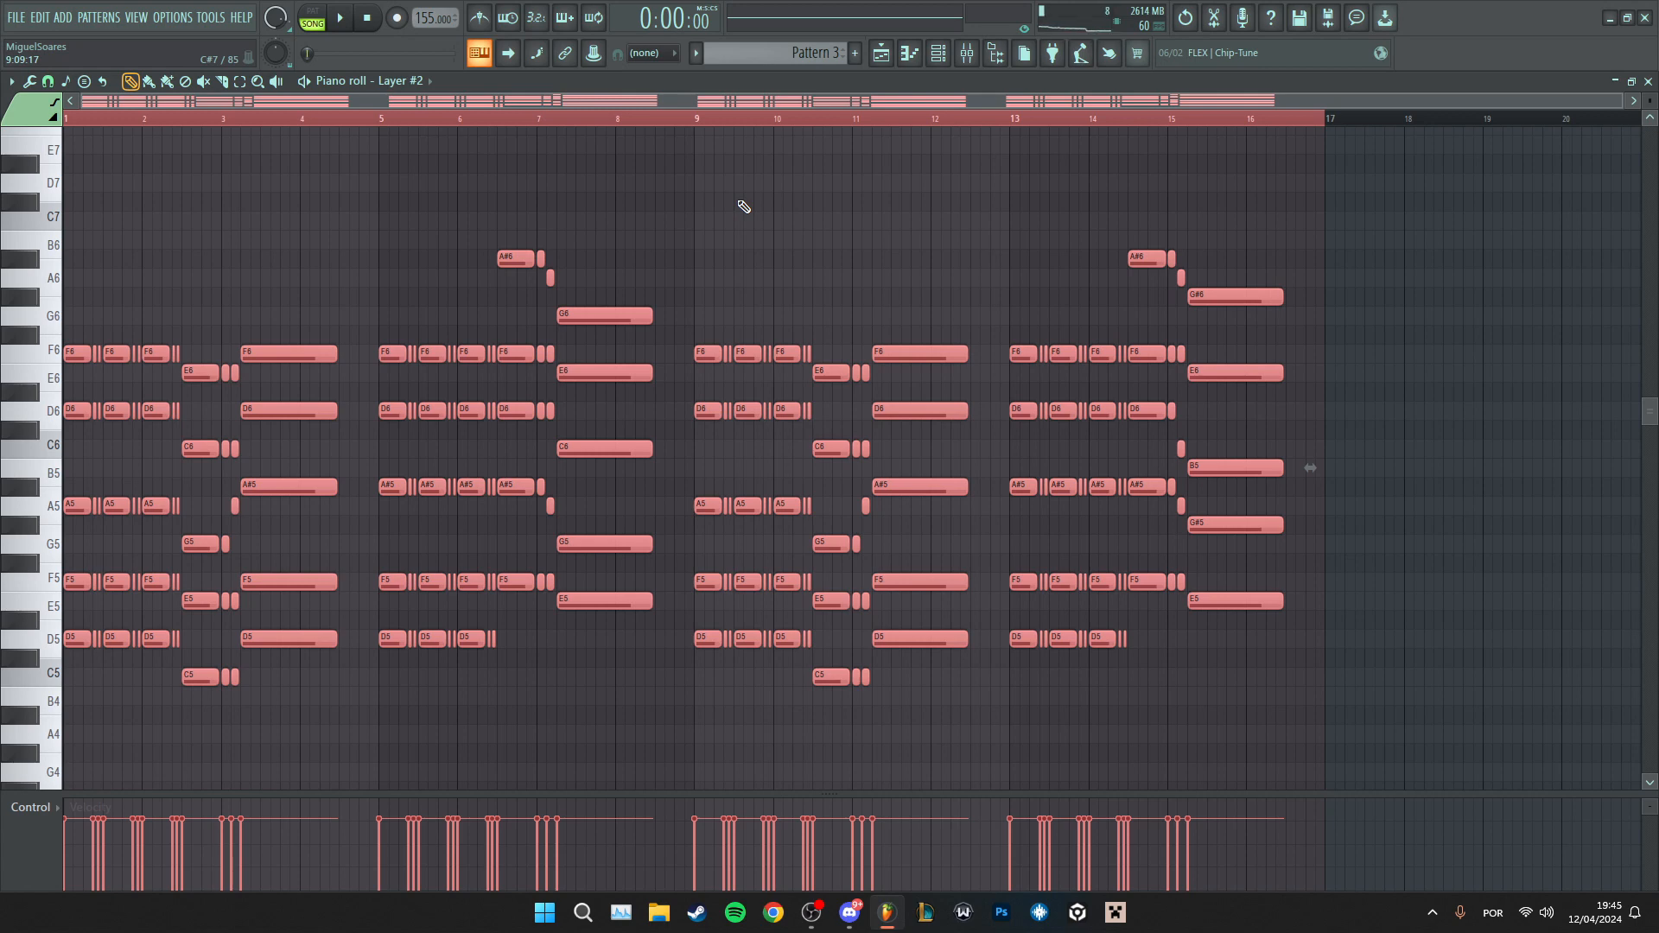
key(ctrl+d)
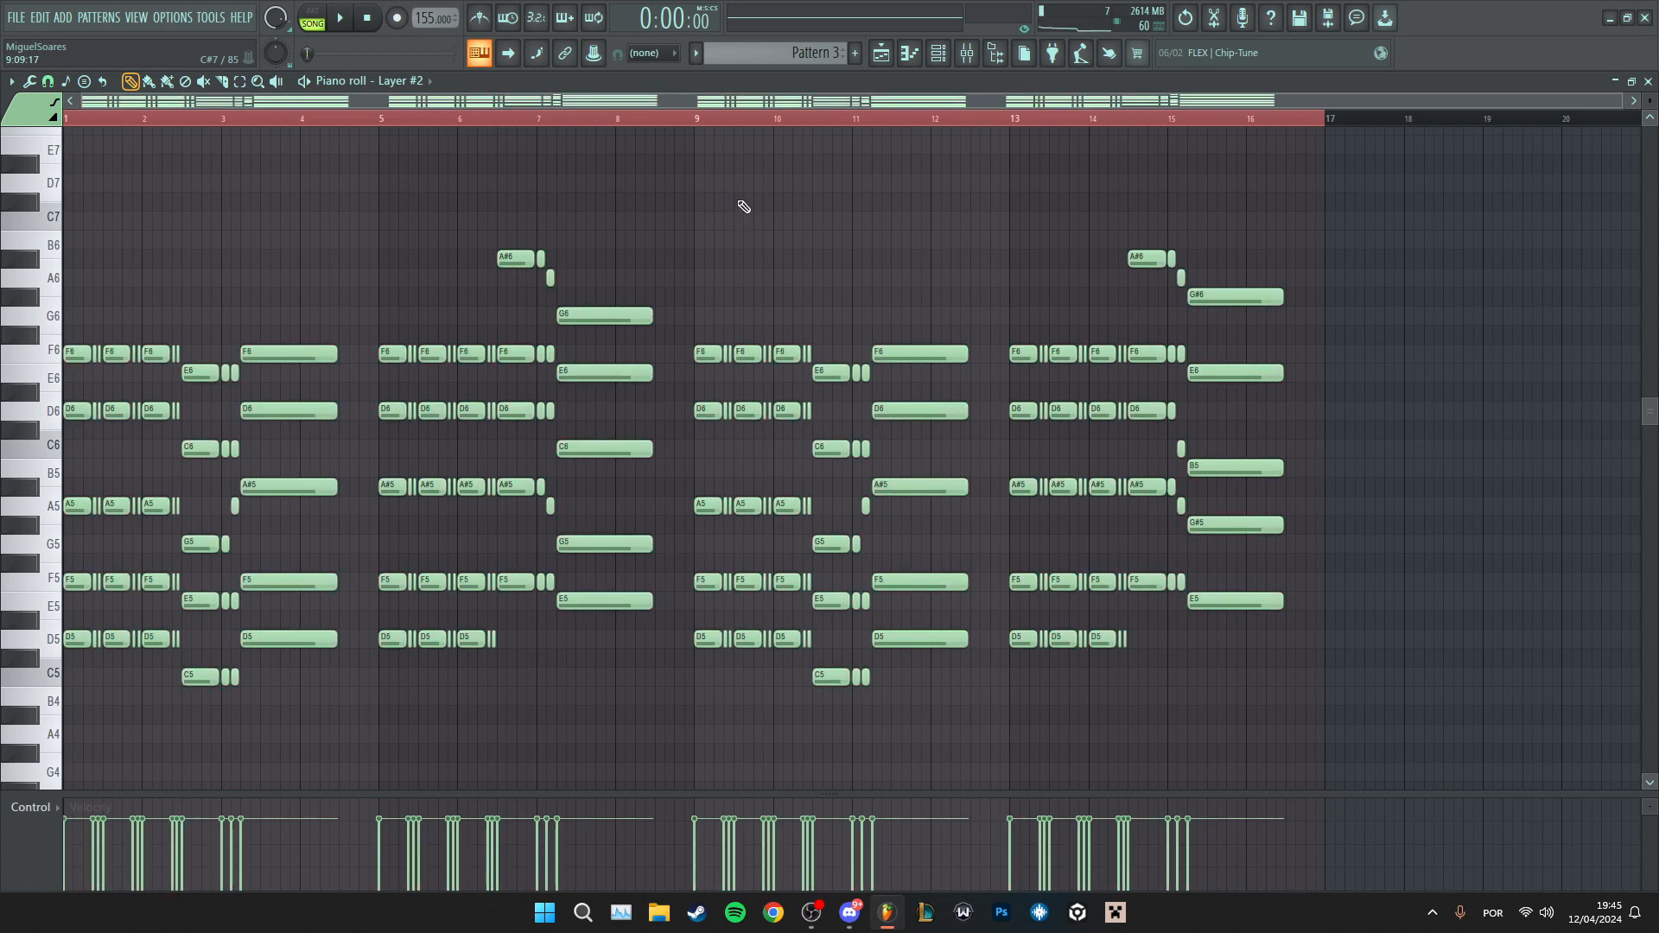
click(855, 54)
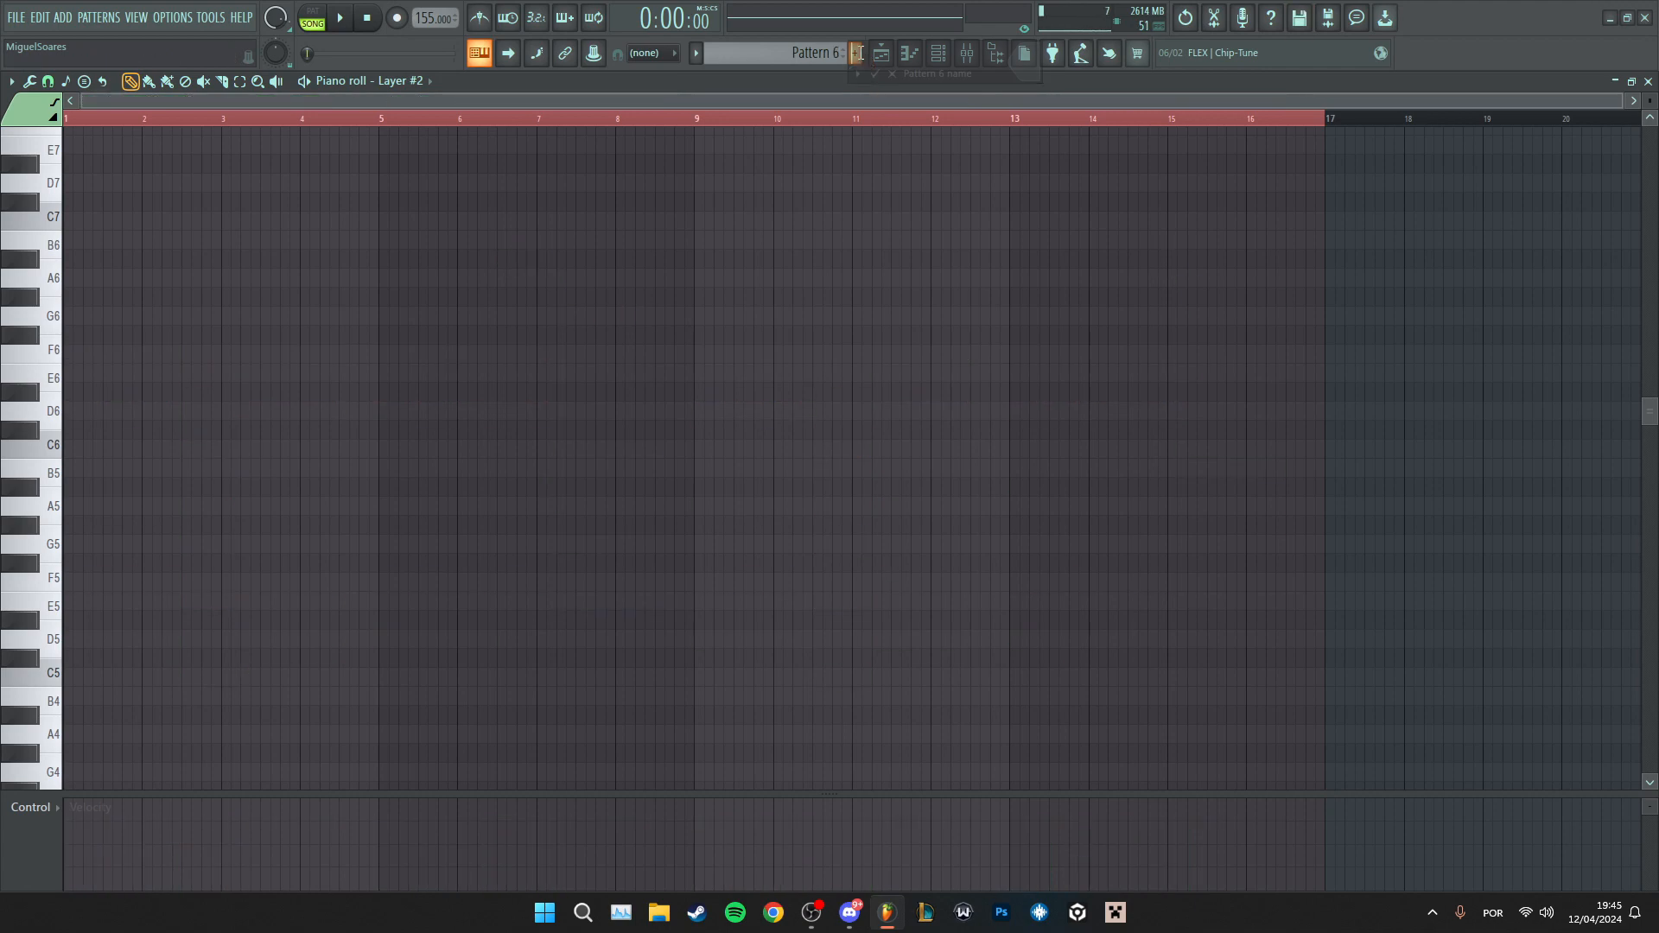
click(429, 80)
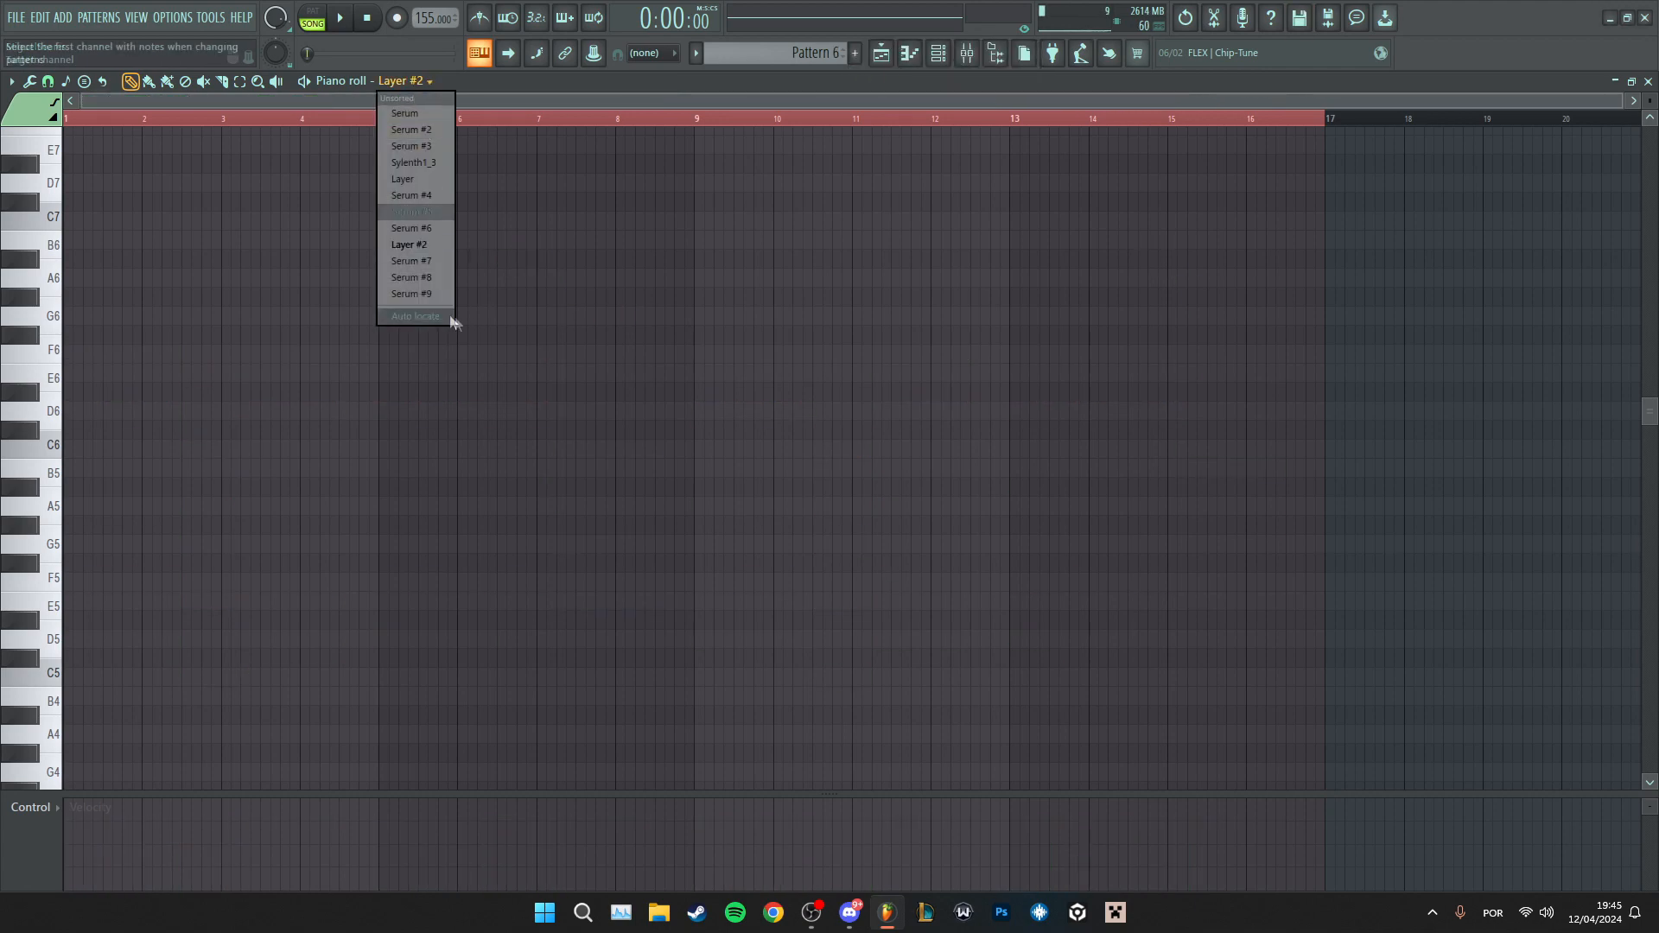
click(425, 296)
- Shorten the first Serum #9 chord to just under two steps and repeat it every two steps in pattern mode
ctrl+scroll(426, 313, up, 5)
click(236, 355)
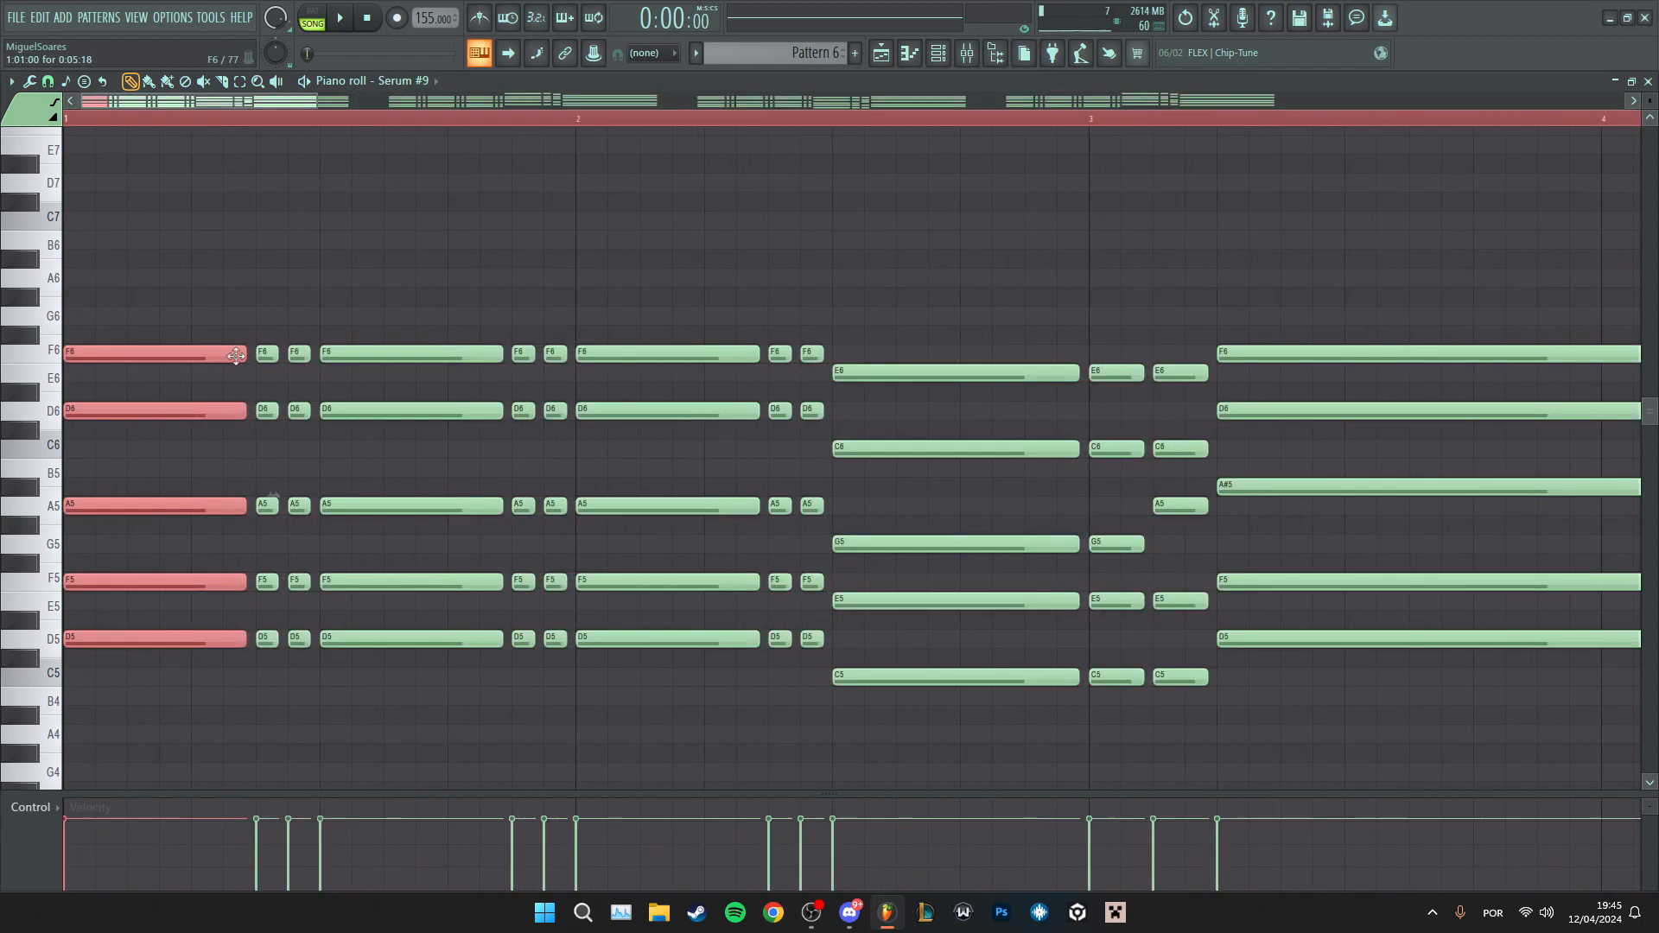
drag(241, 354, 110, 357)
click(313, 19)
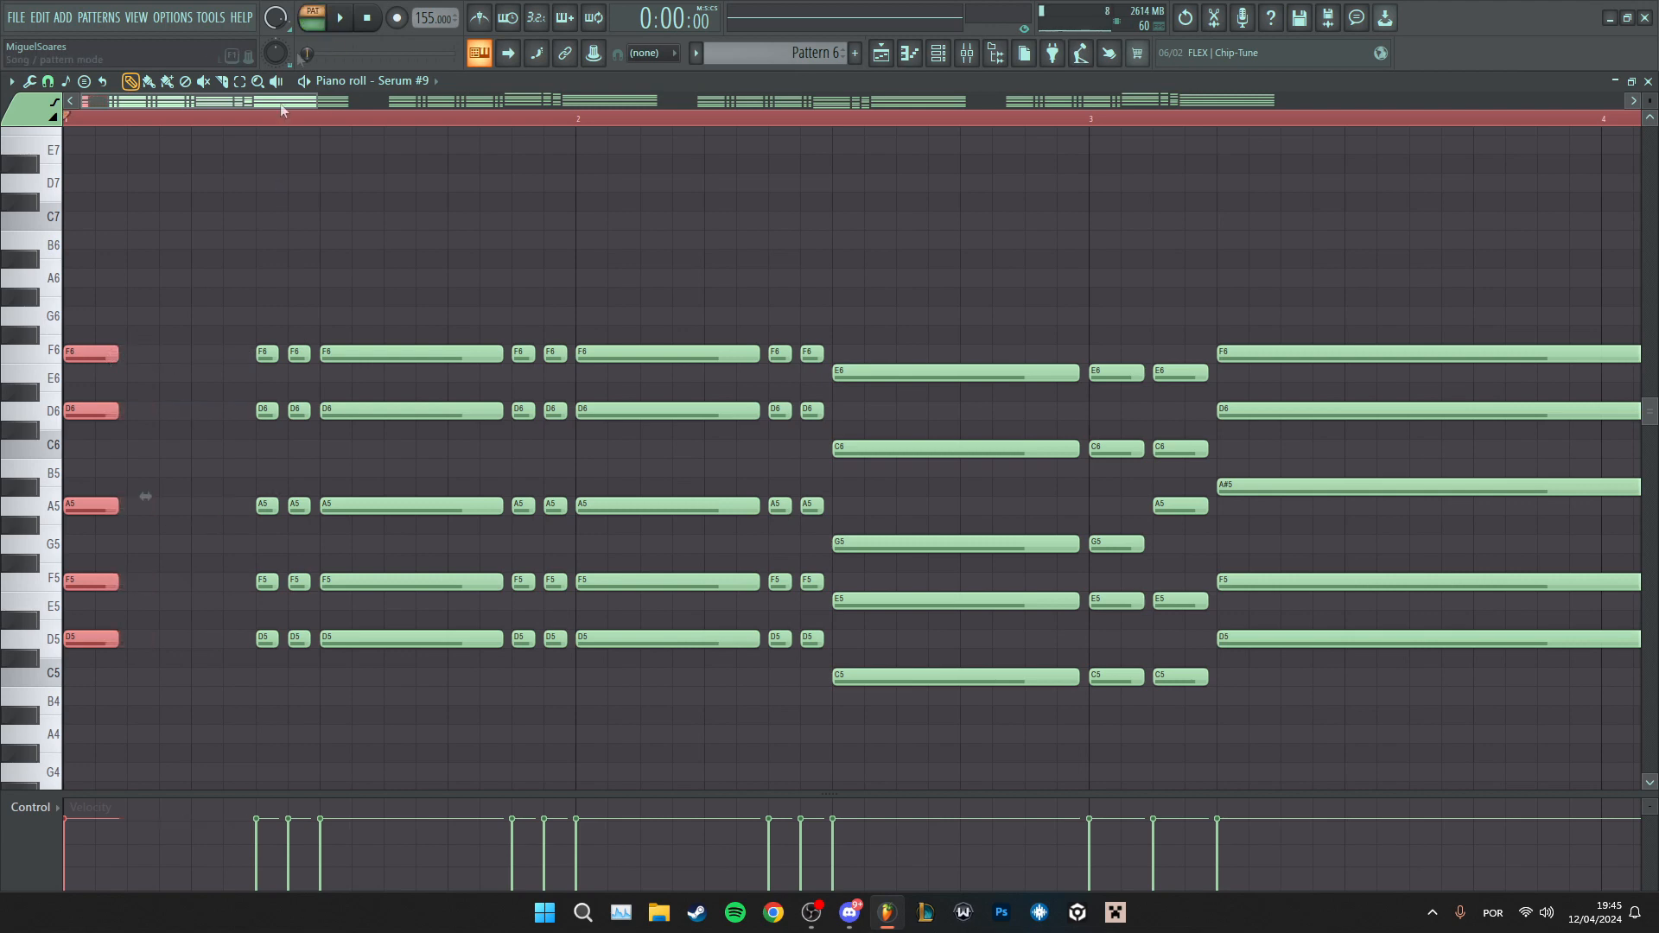
mouse_move(135, 663)
mouse_down()
mouse_move(91, 346)
mouse_move(226, 353)
mouse_up()
- Delete the original opening-phrase chords and fill up to the middle of bar 2 with the short repeated D5 to F6 chord
right_click(267, 355)
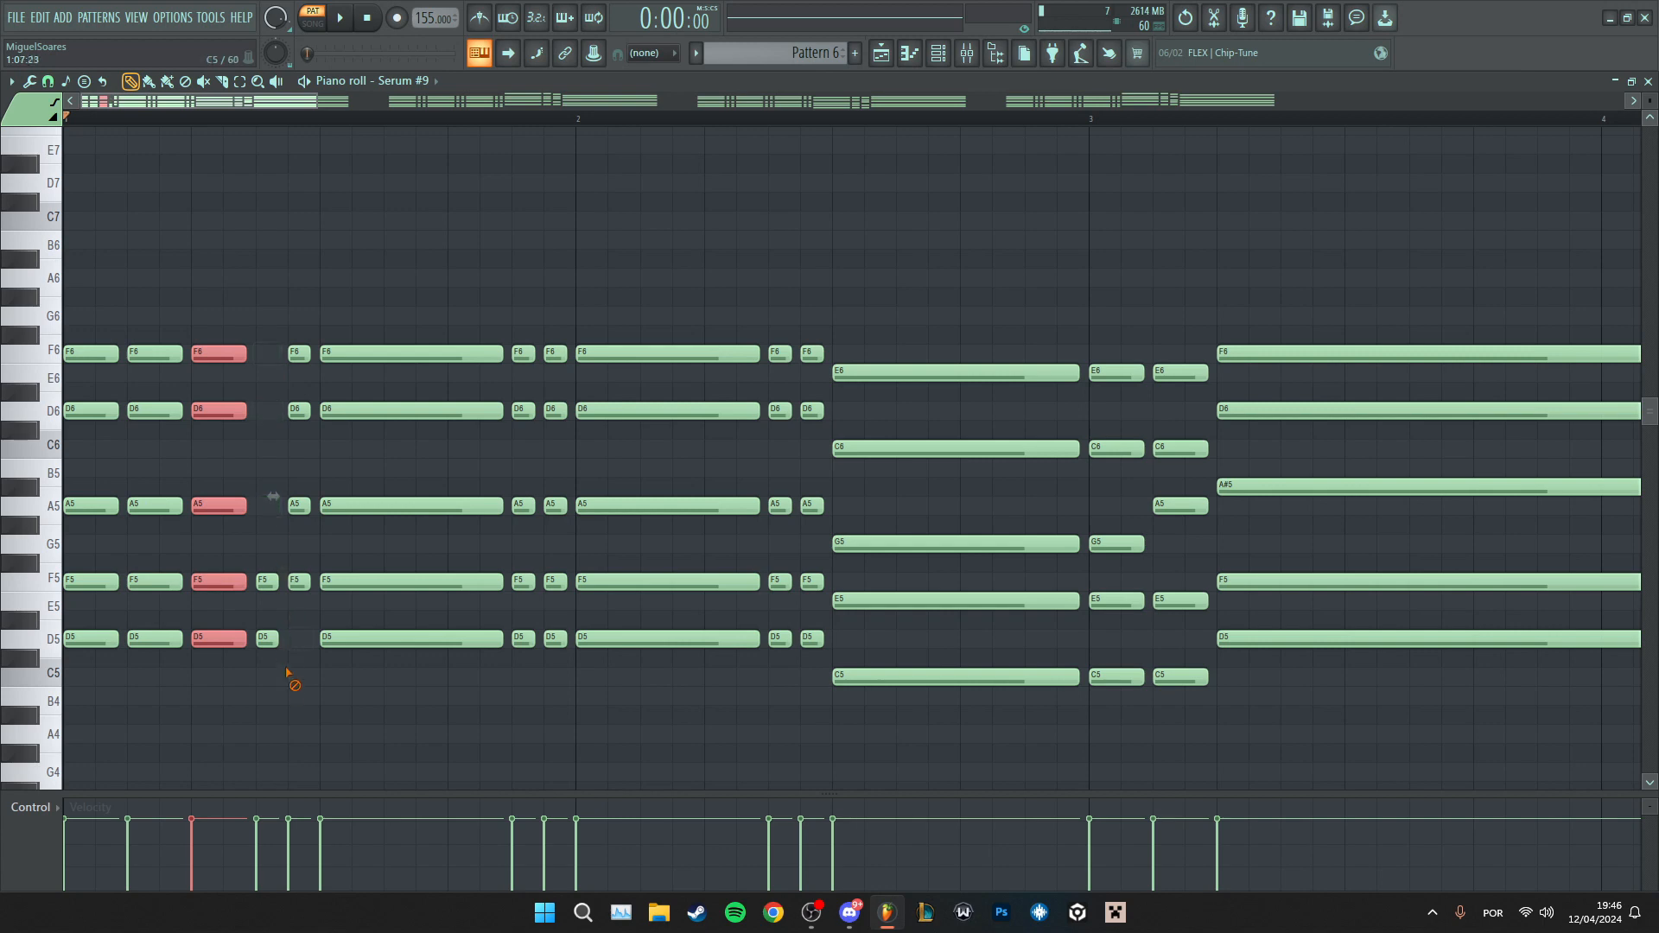
right_click(268, 640)
scroll(285, 641, down, 3)
drag(174, 667, 493, 267)
key(Delete)
mouse_move(251, 689)
mouse_down()
mouse_move(64, 327)
mouse_move(183, 356)
mouse_move(412, 355)
mouse_up()
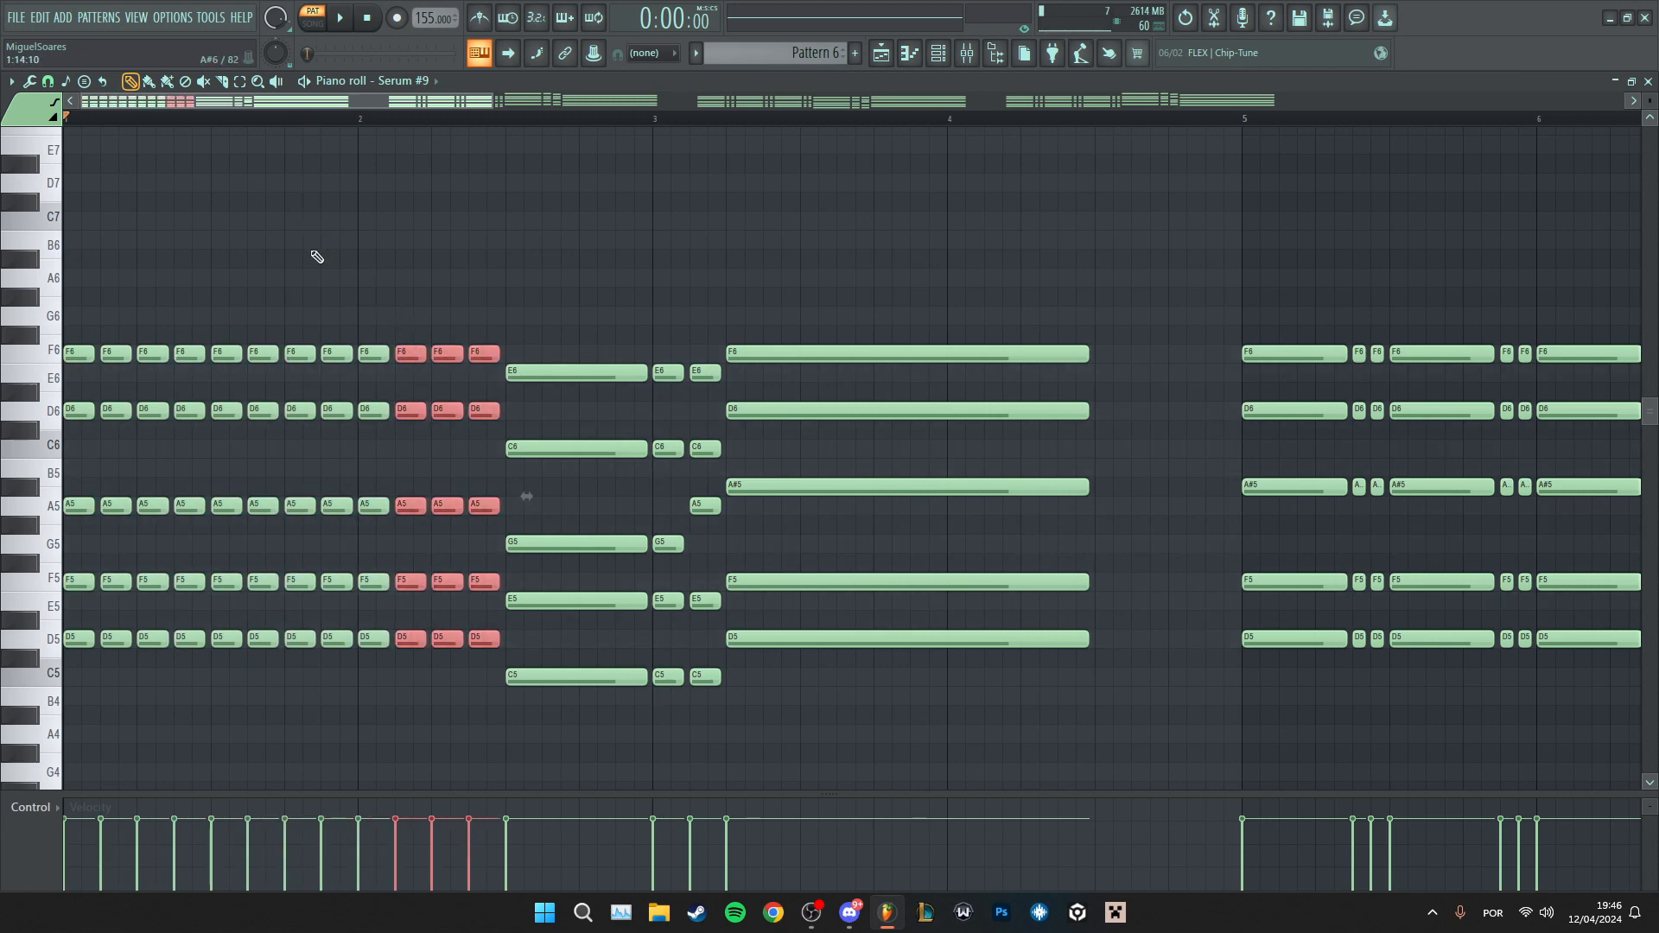
- Convert the remaining Serum #9 chords into short repeated stabs every two steps through bar 16, checking the rhythm by playback
click(317, 256)
key(space)
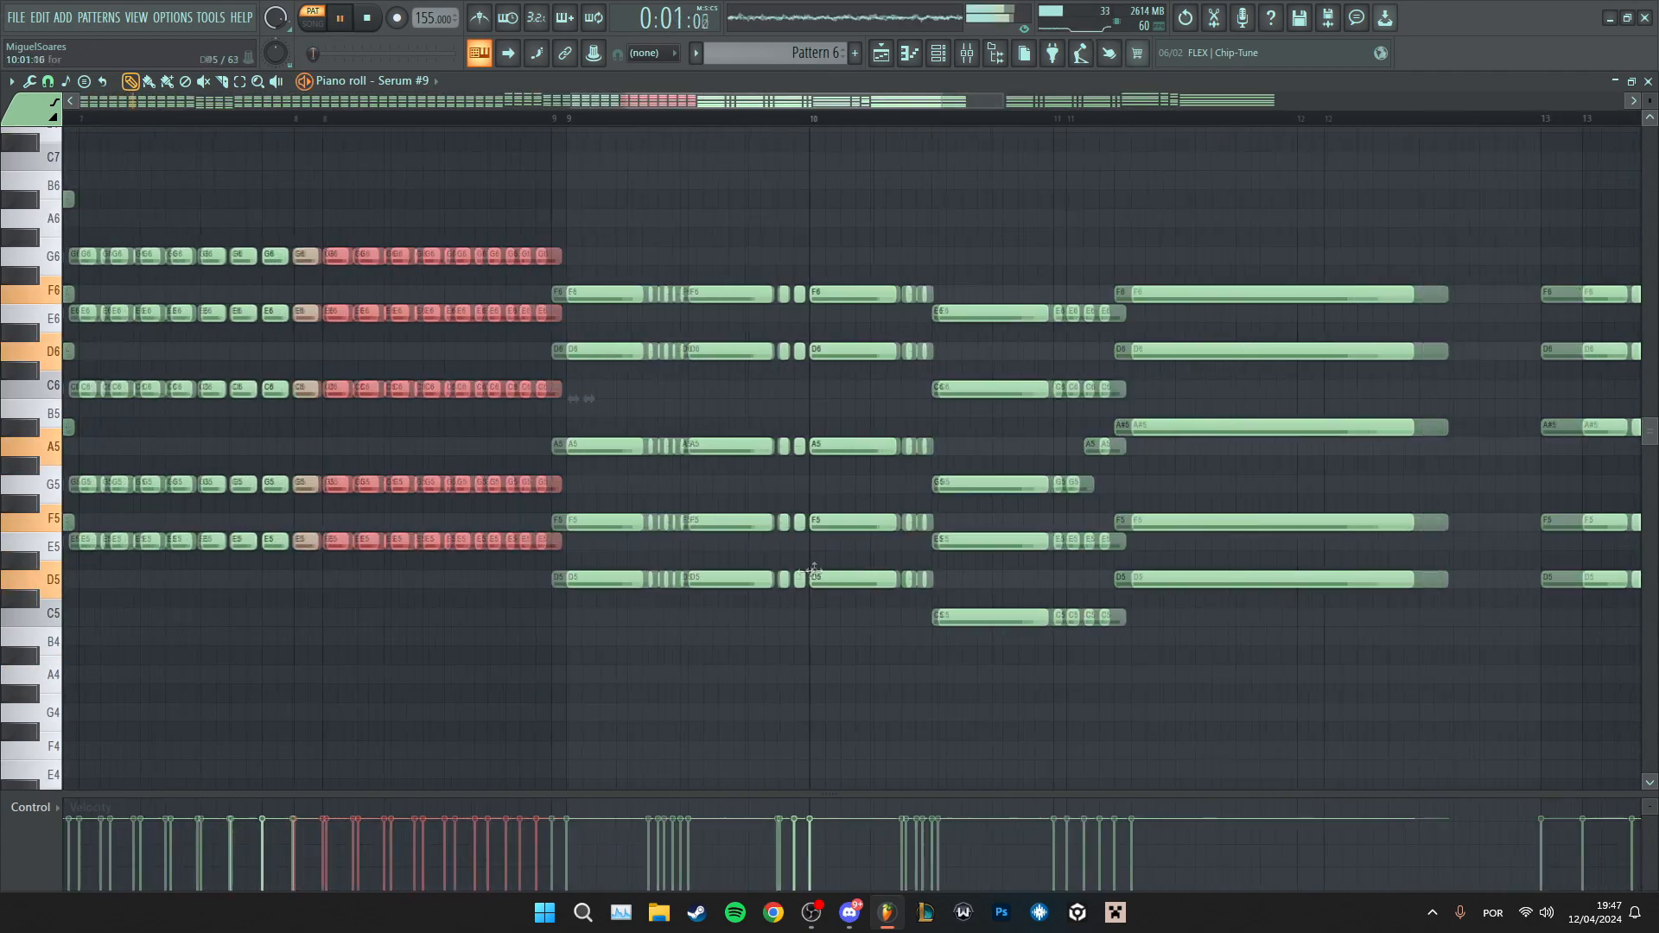
scroll(815, 570, up, 3)
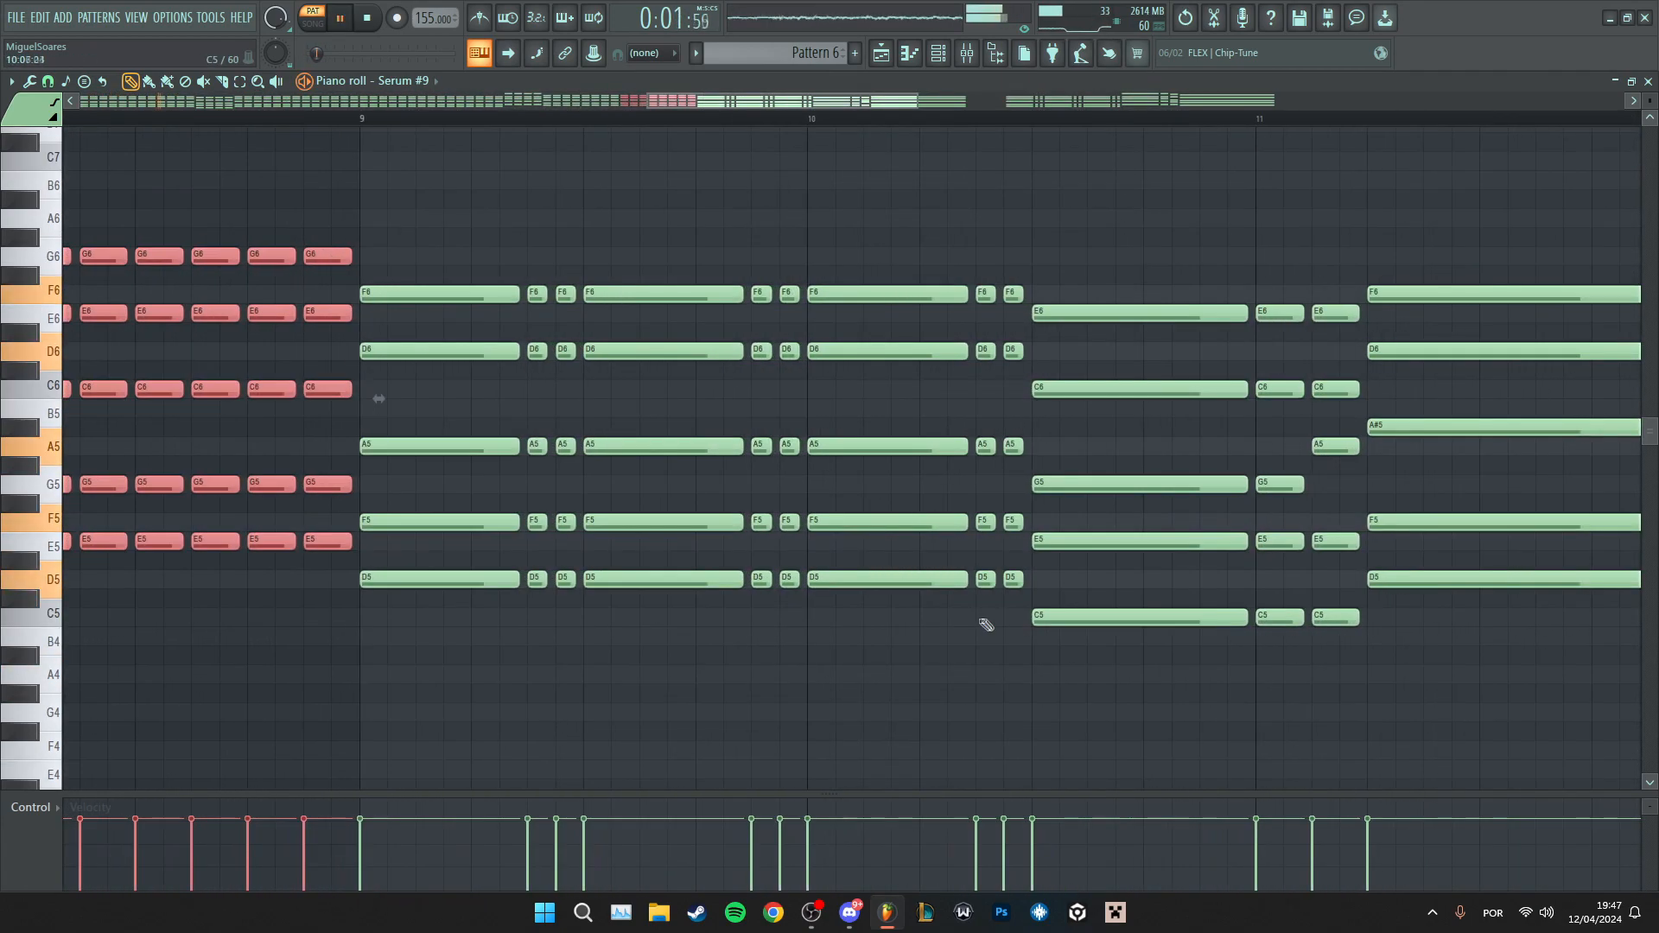
scroll(977, 615, down, 7)
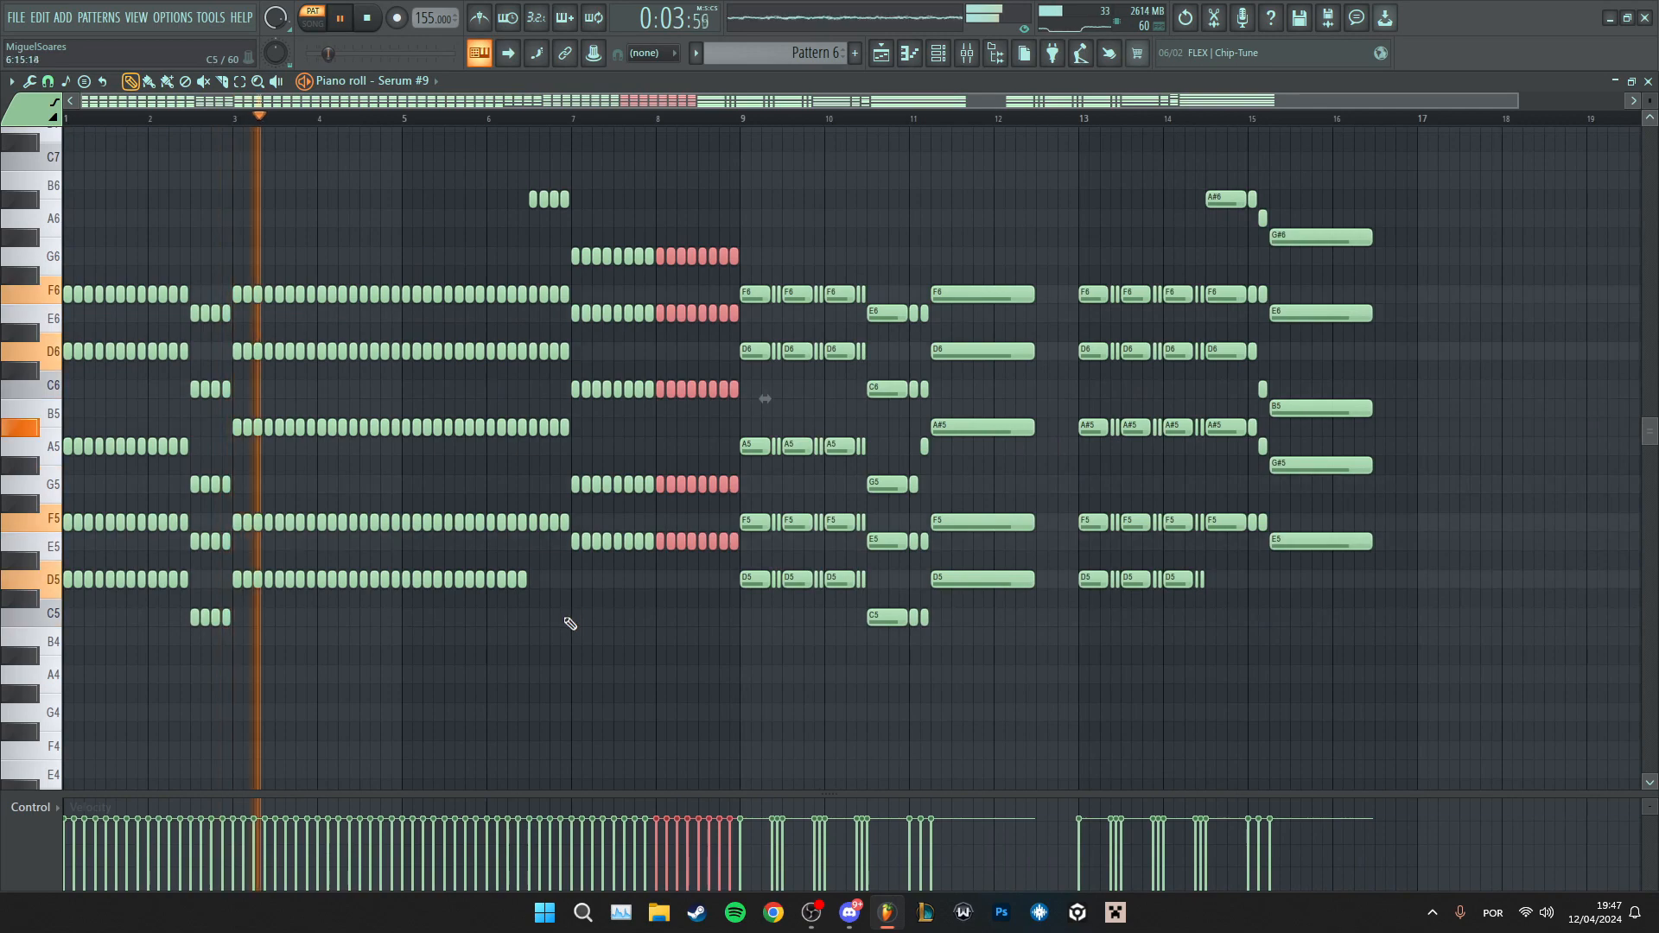
drag(566, 643, 4, 62)
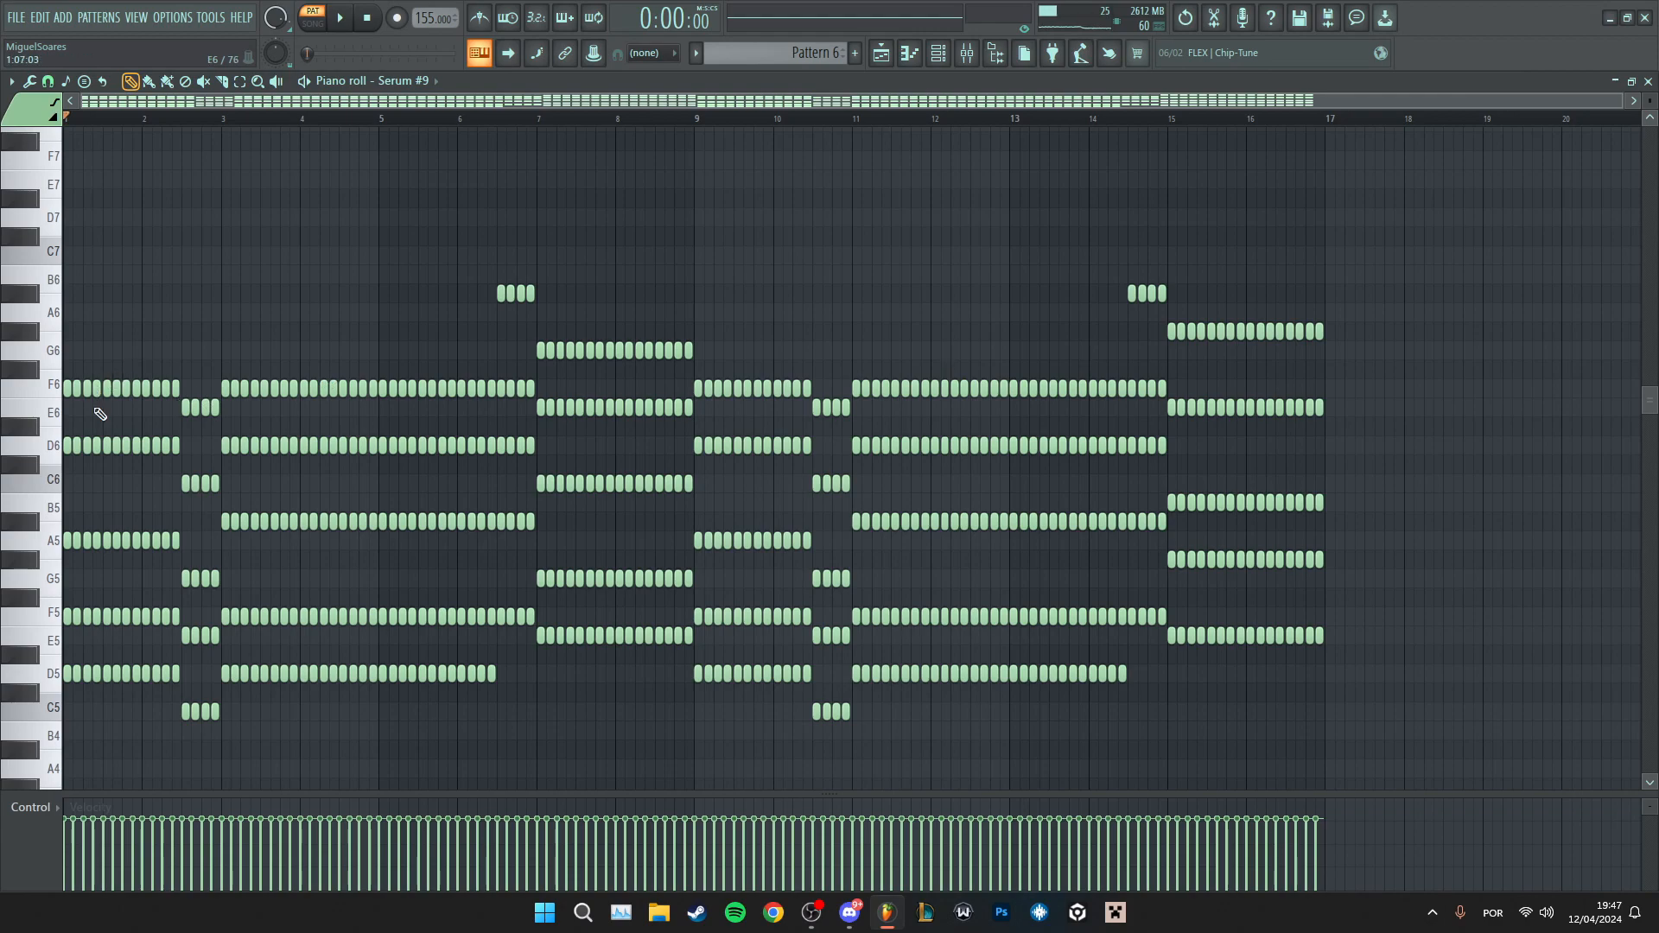
- Remove the top note from each repeated Serum #9 chord in Pattern 6
scroll(17, 525, up, 3)
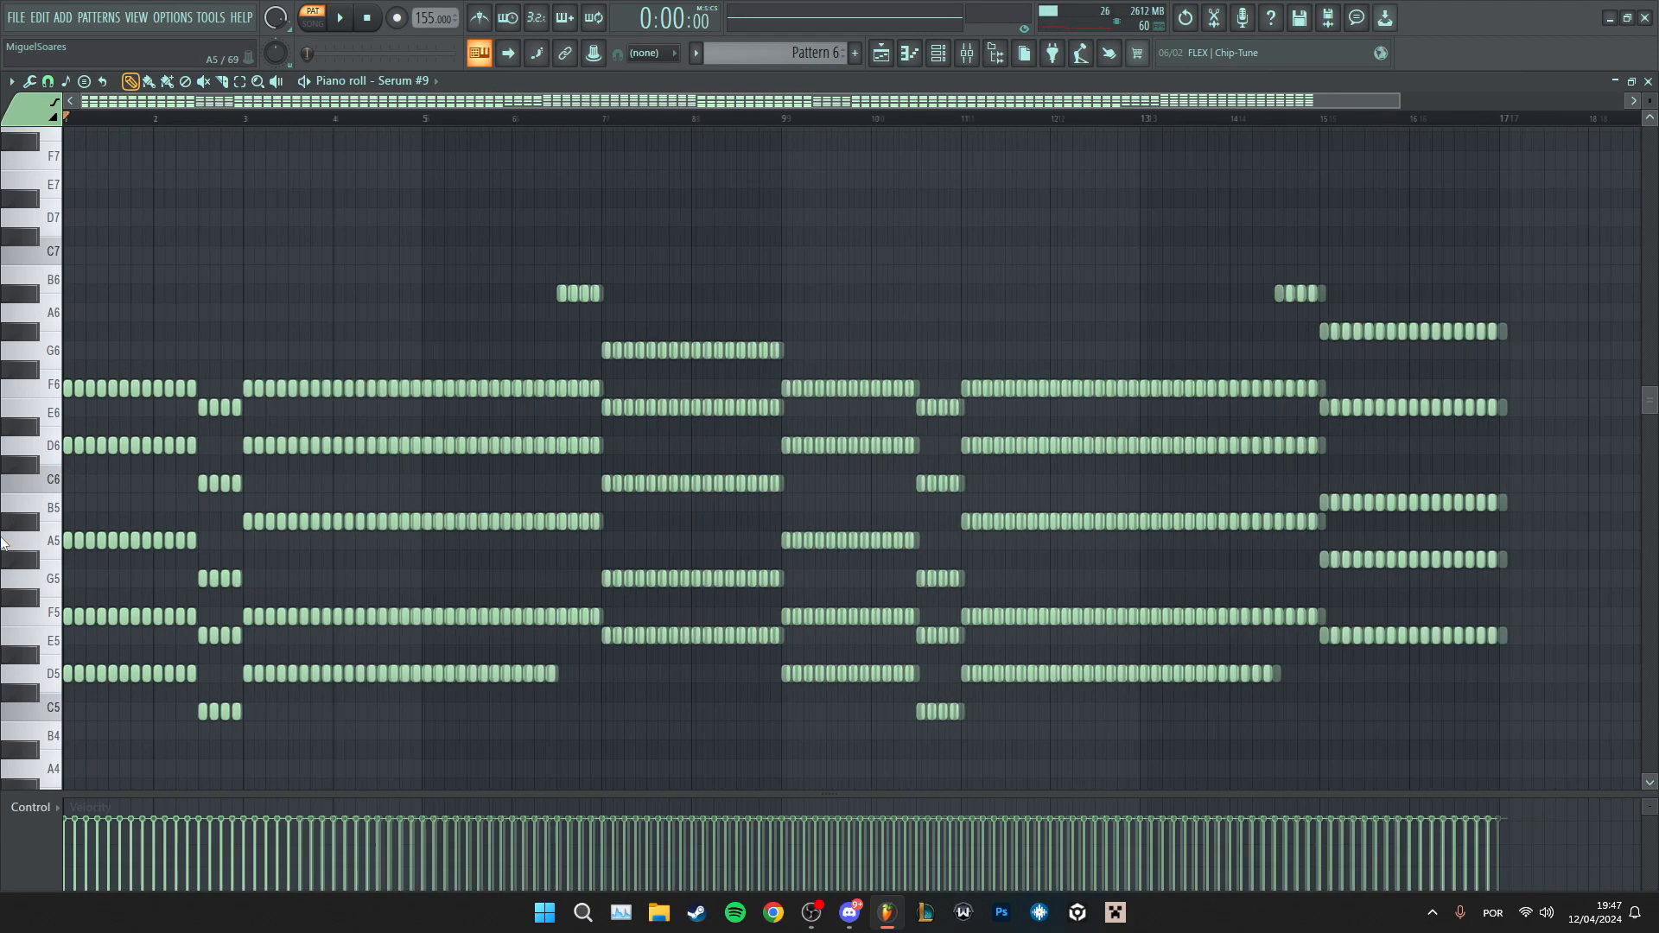
scroll(99, 424, down, 1)
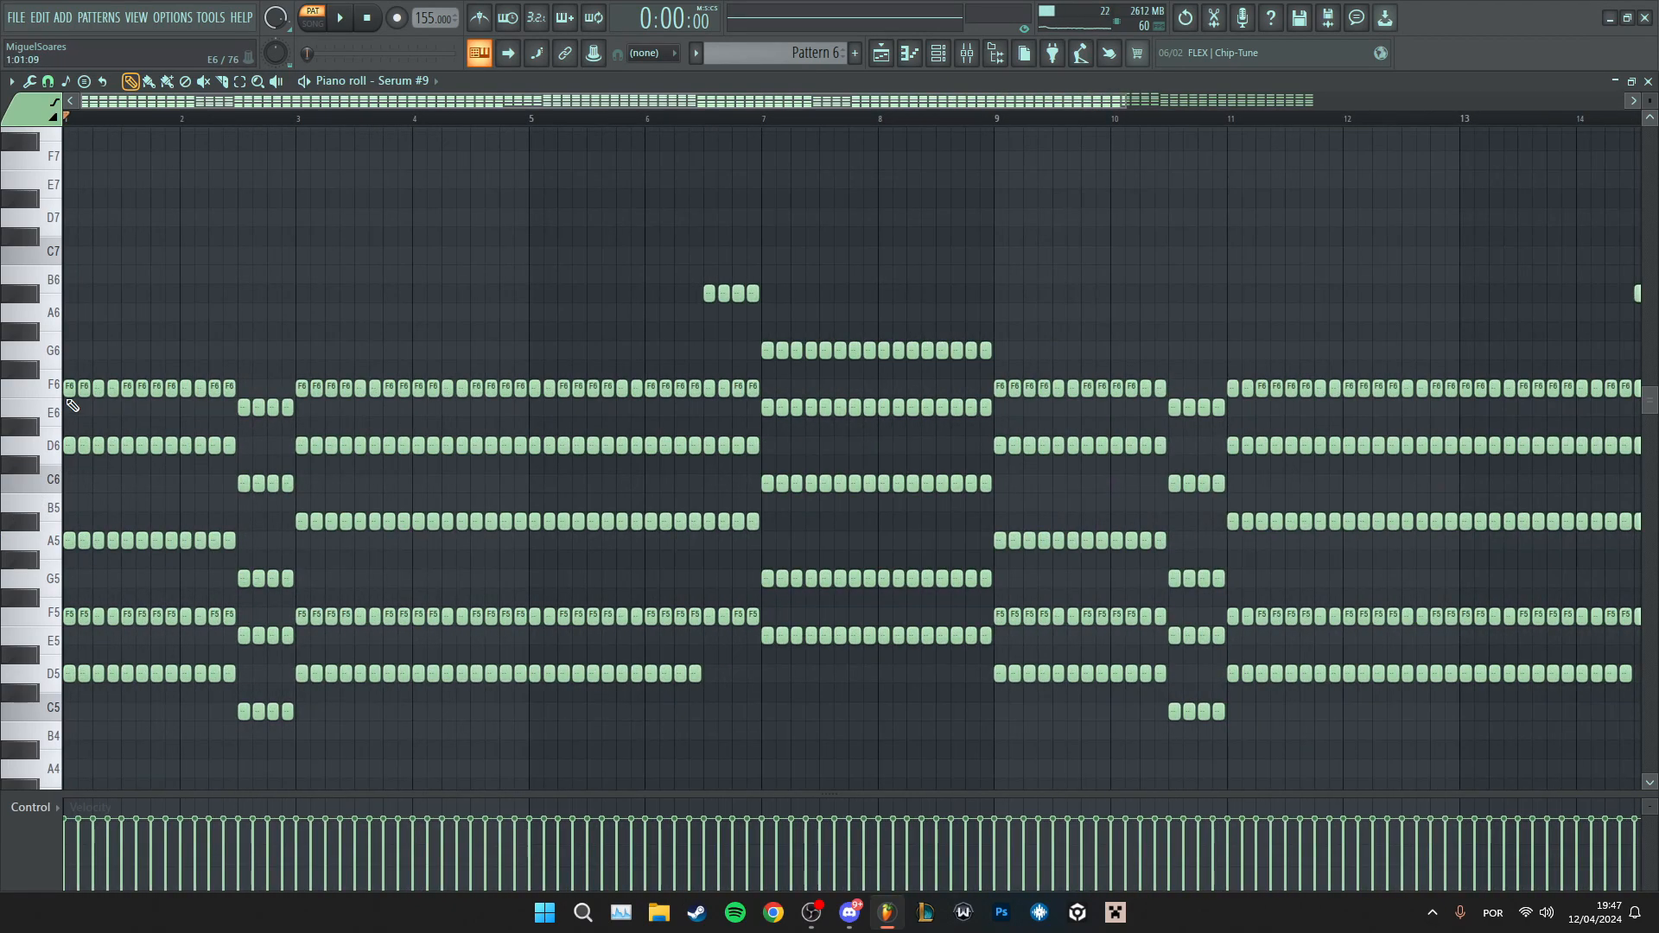
drag(73, 405, 631, 277)
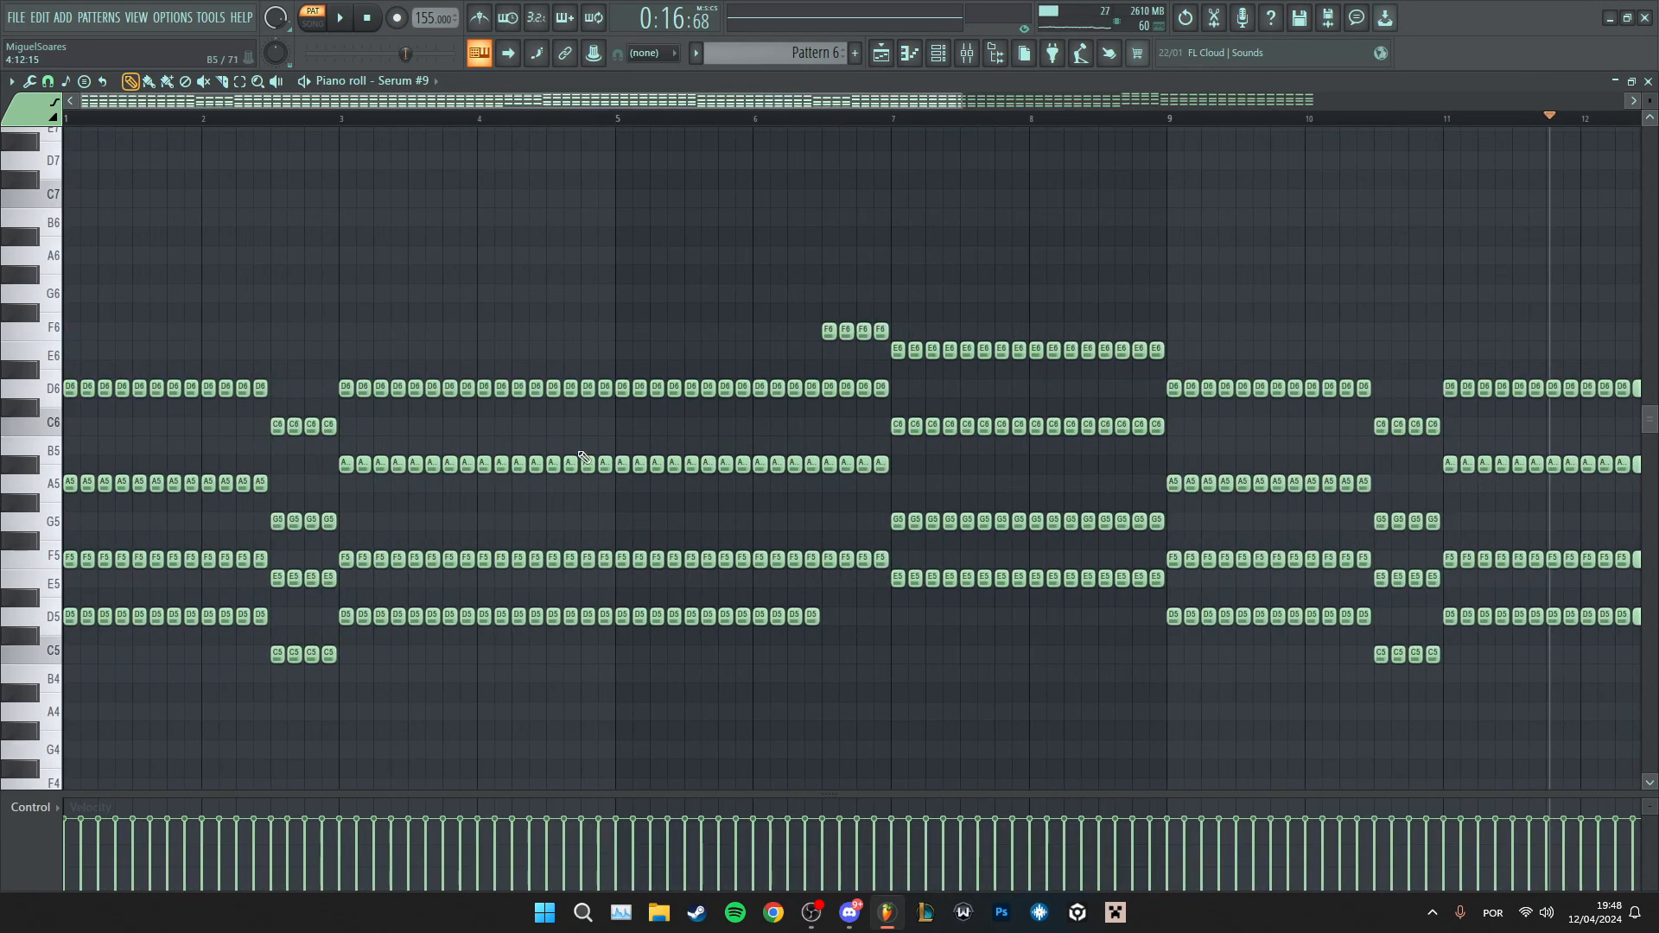
- Delete the repeated D6 notes from bar 3 to the middle of bar 6 in the Serum #9 part of Pattern 6
drag(345, 382, 752, 396)
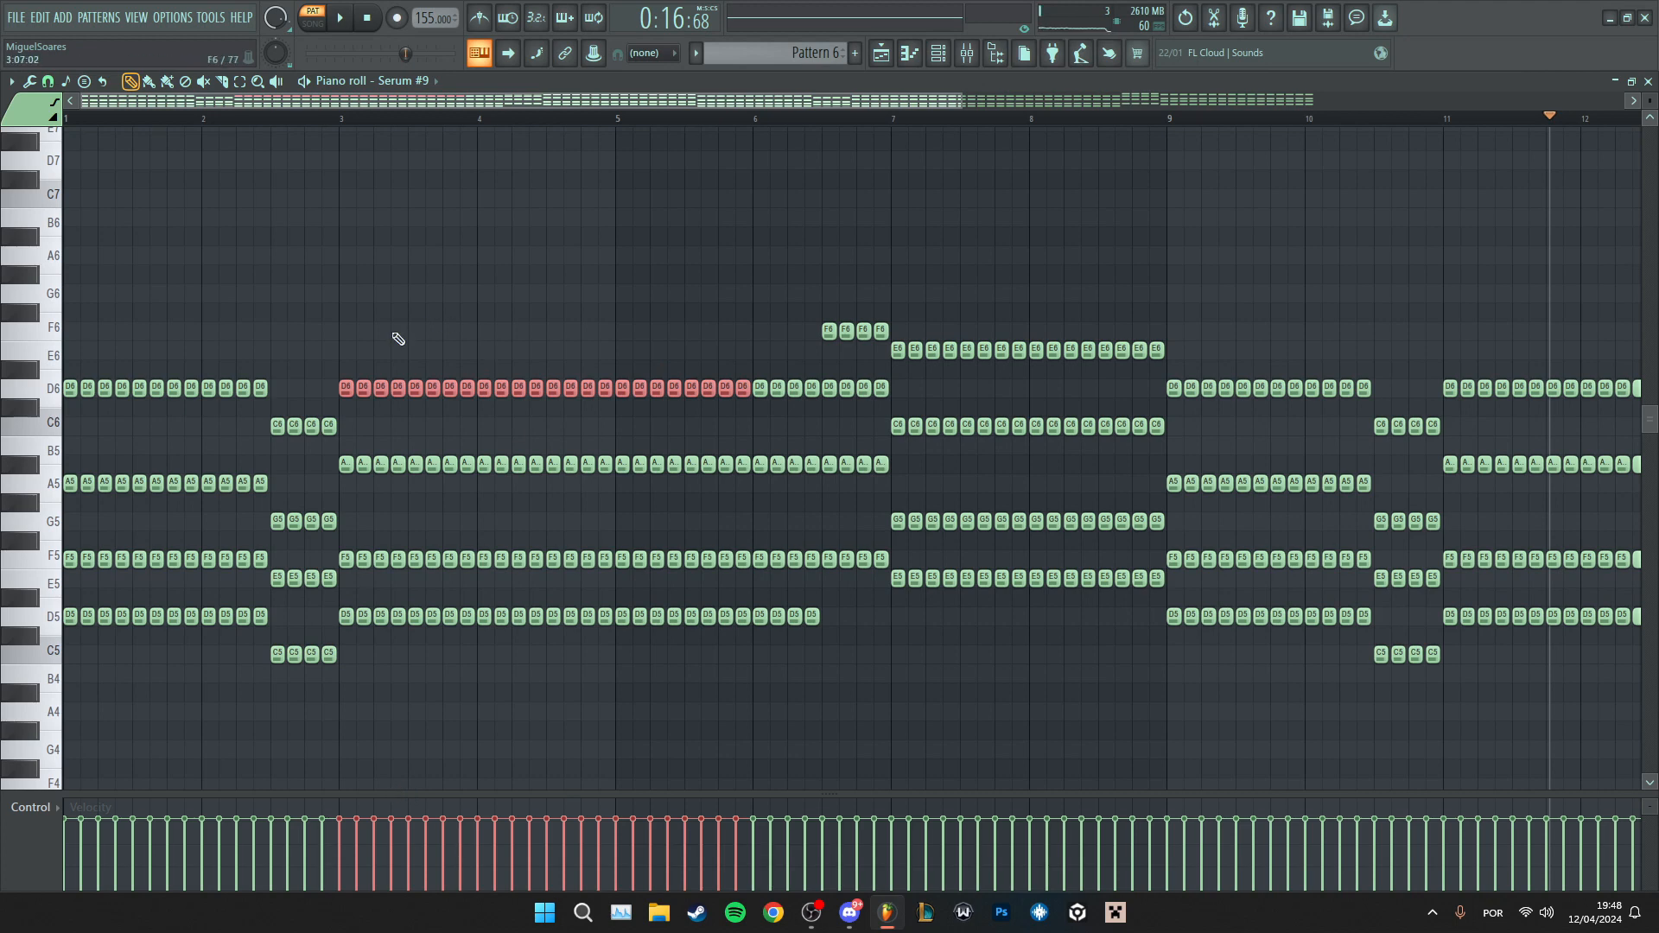
drag(843, 413, 741, 386)
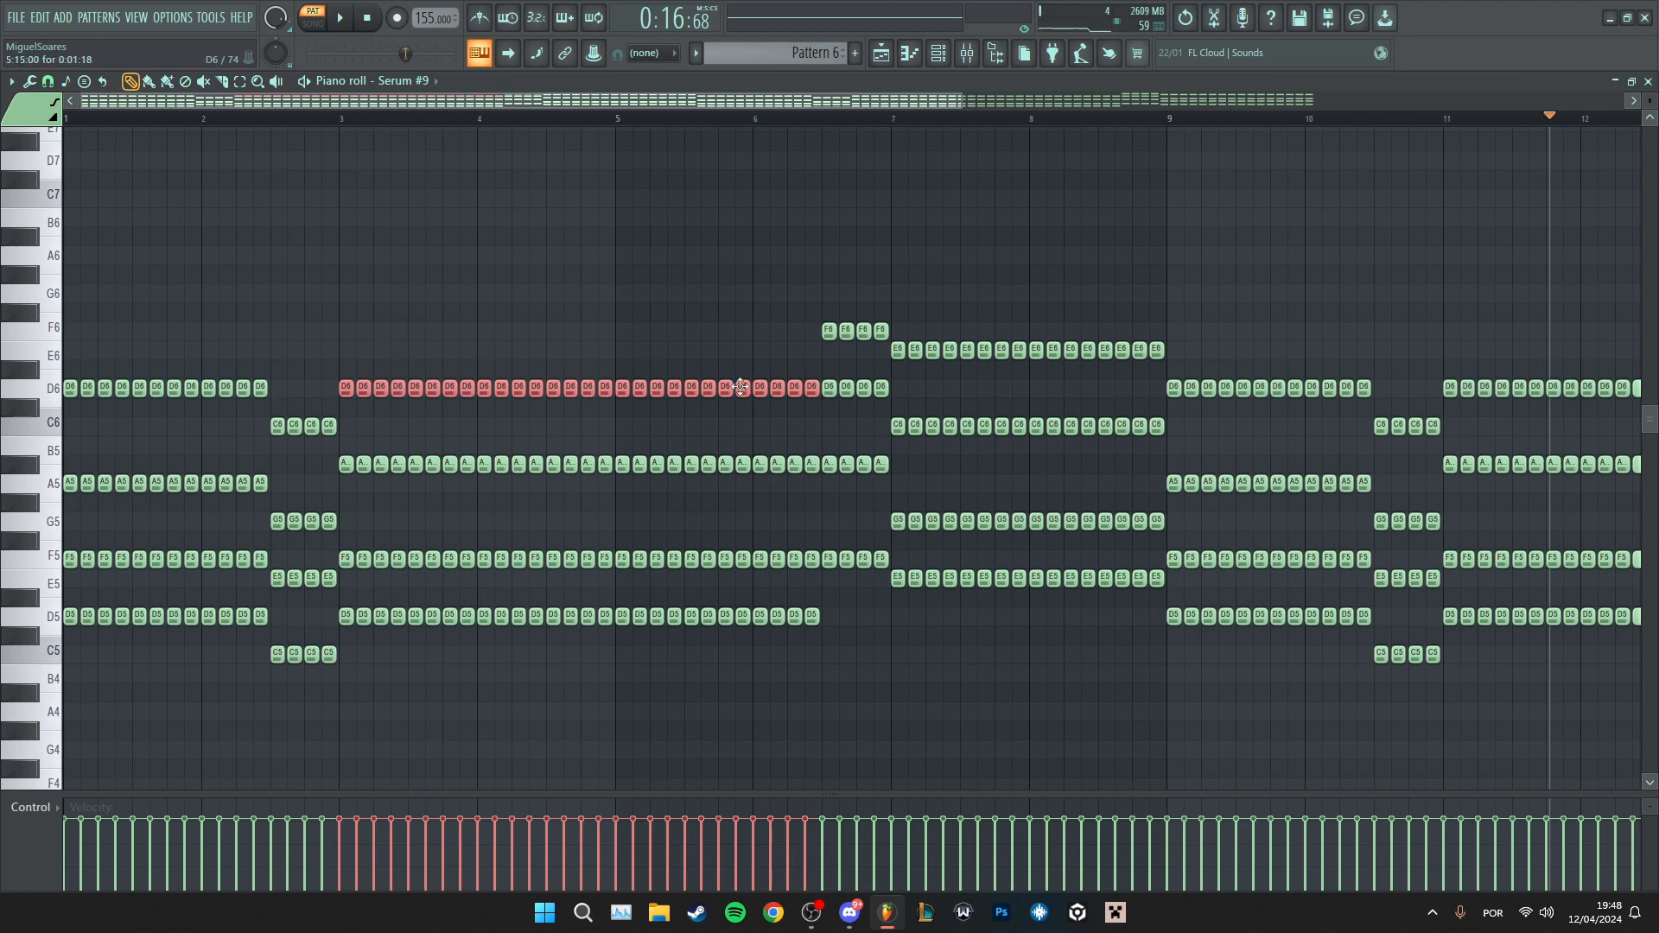
key(Delete)
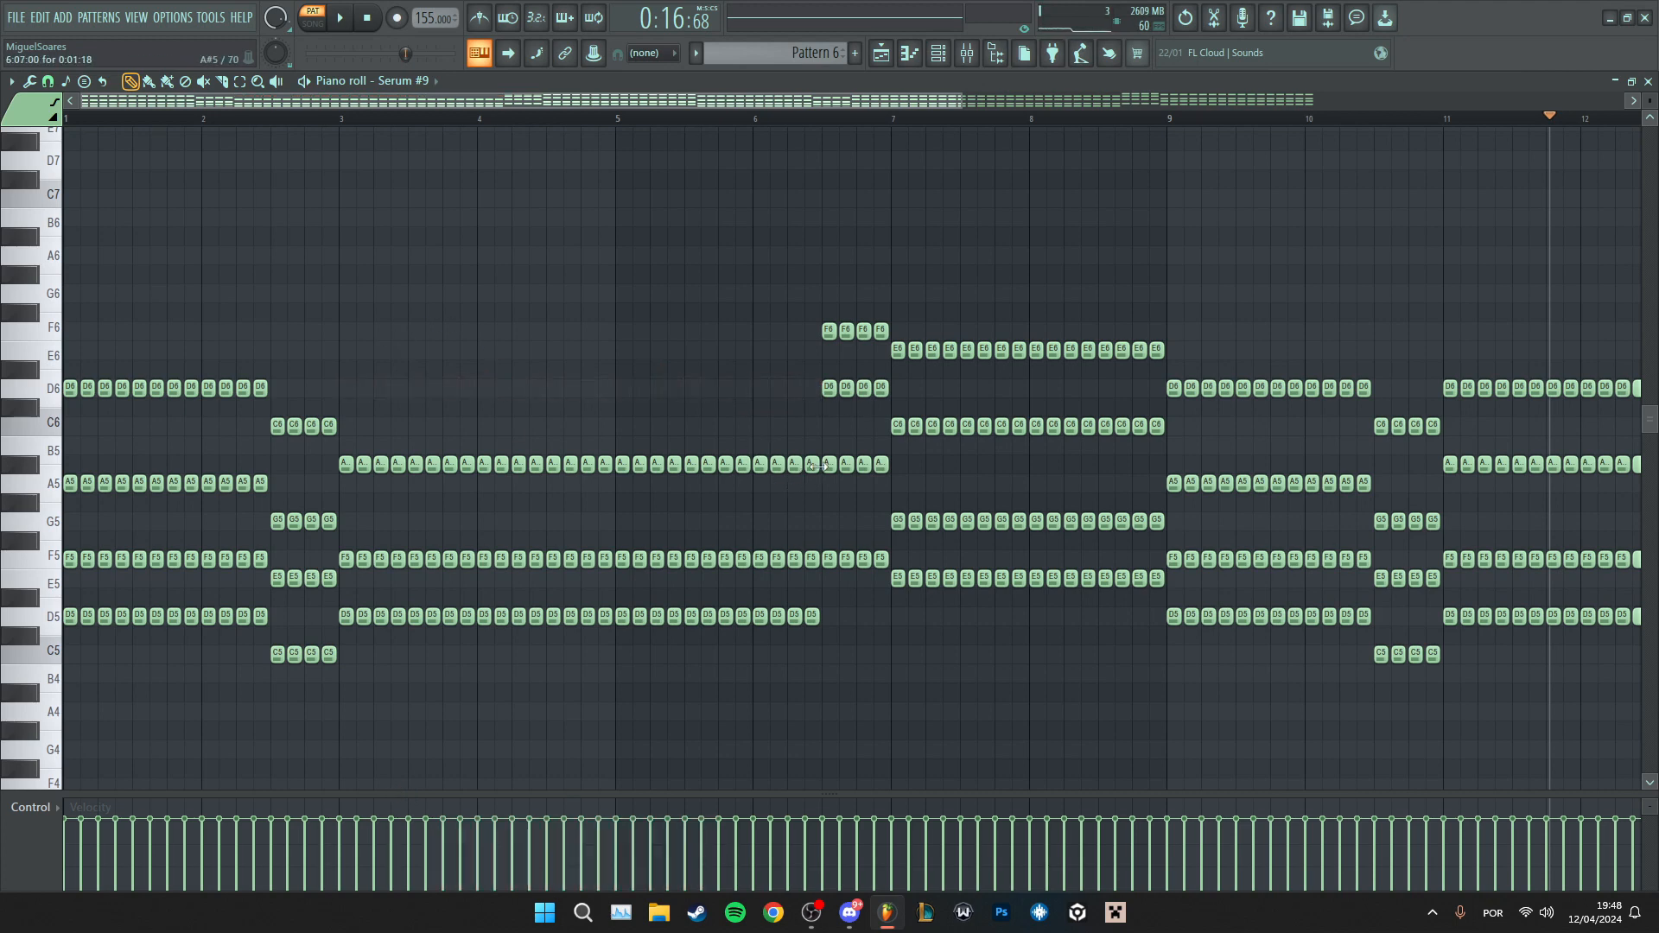
- Duplicate the A#5 stabs from bar 3 to the middle of bar 6 an octave lower on A#4, and check the chords by playback
drag(817, 467, 345, 700)
scroll(350, 709, up, 2)
key(space)
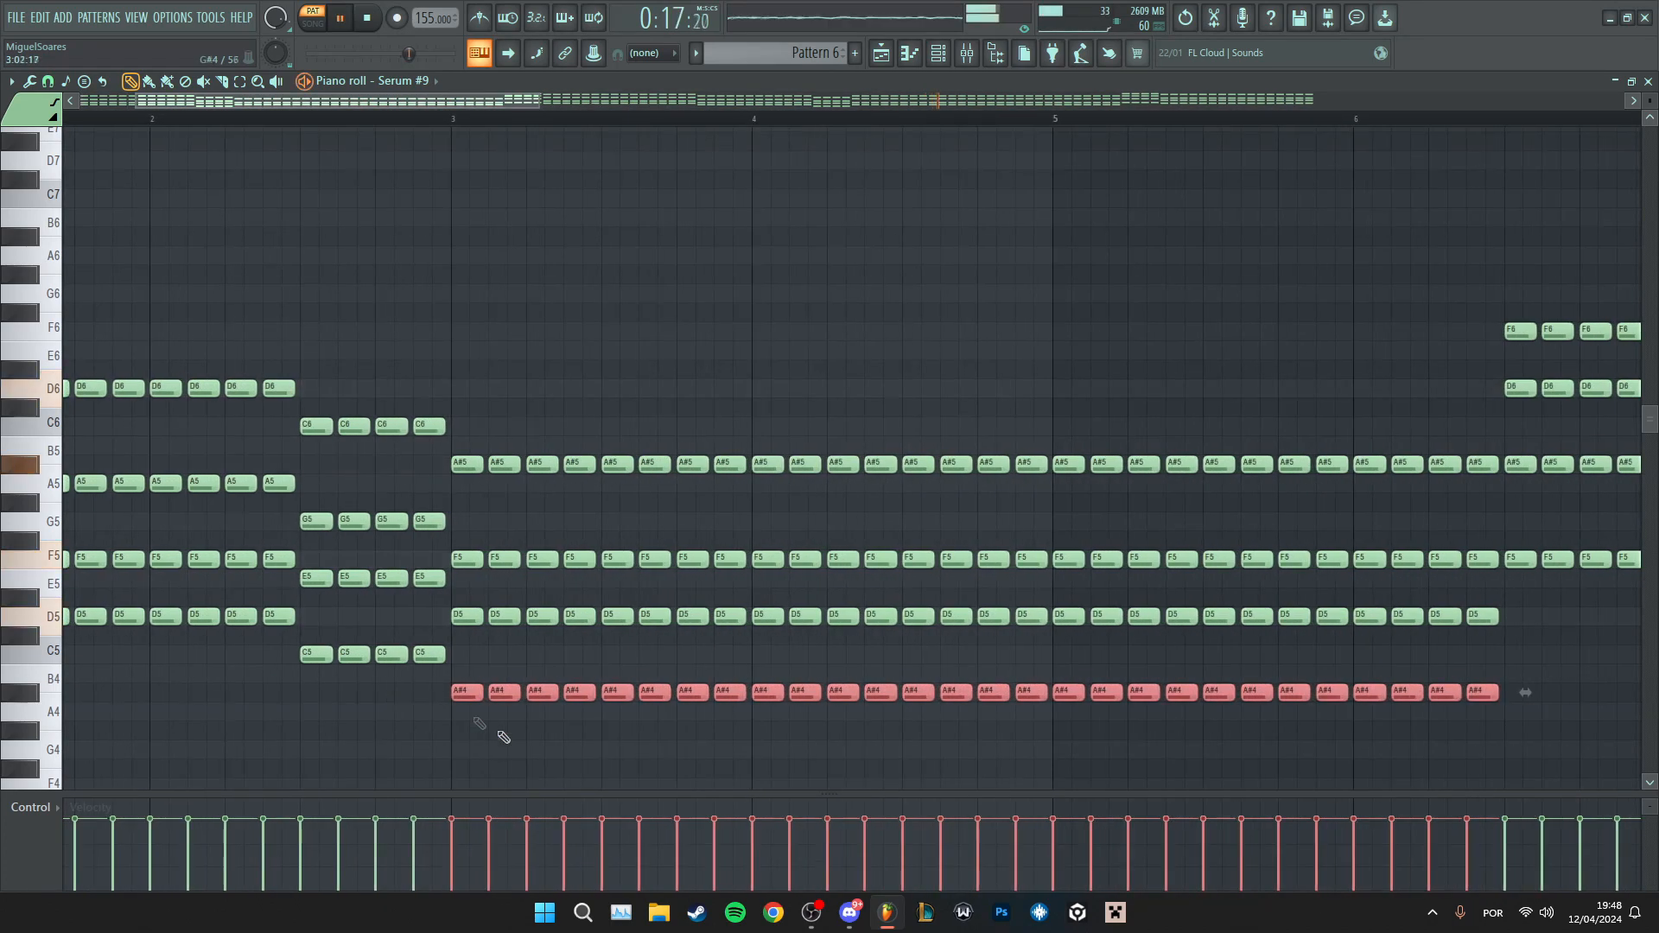
scroll(475, 722, down, 2)
key(space)
key(space)
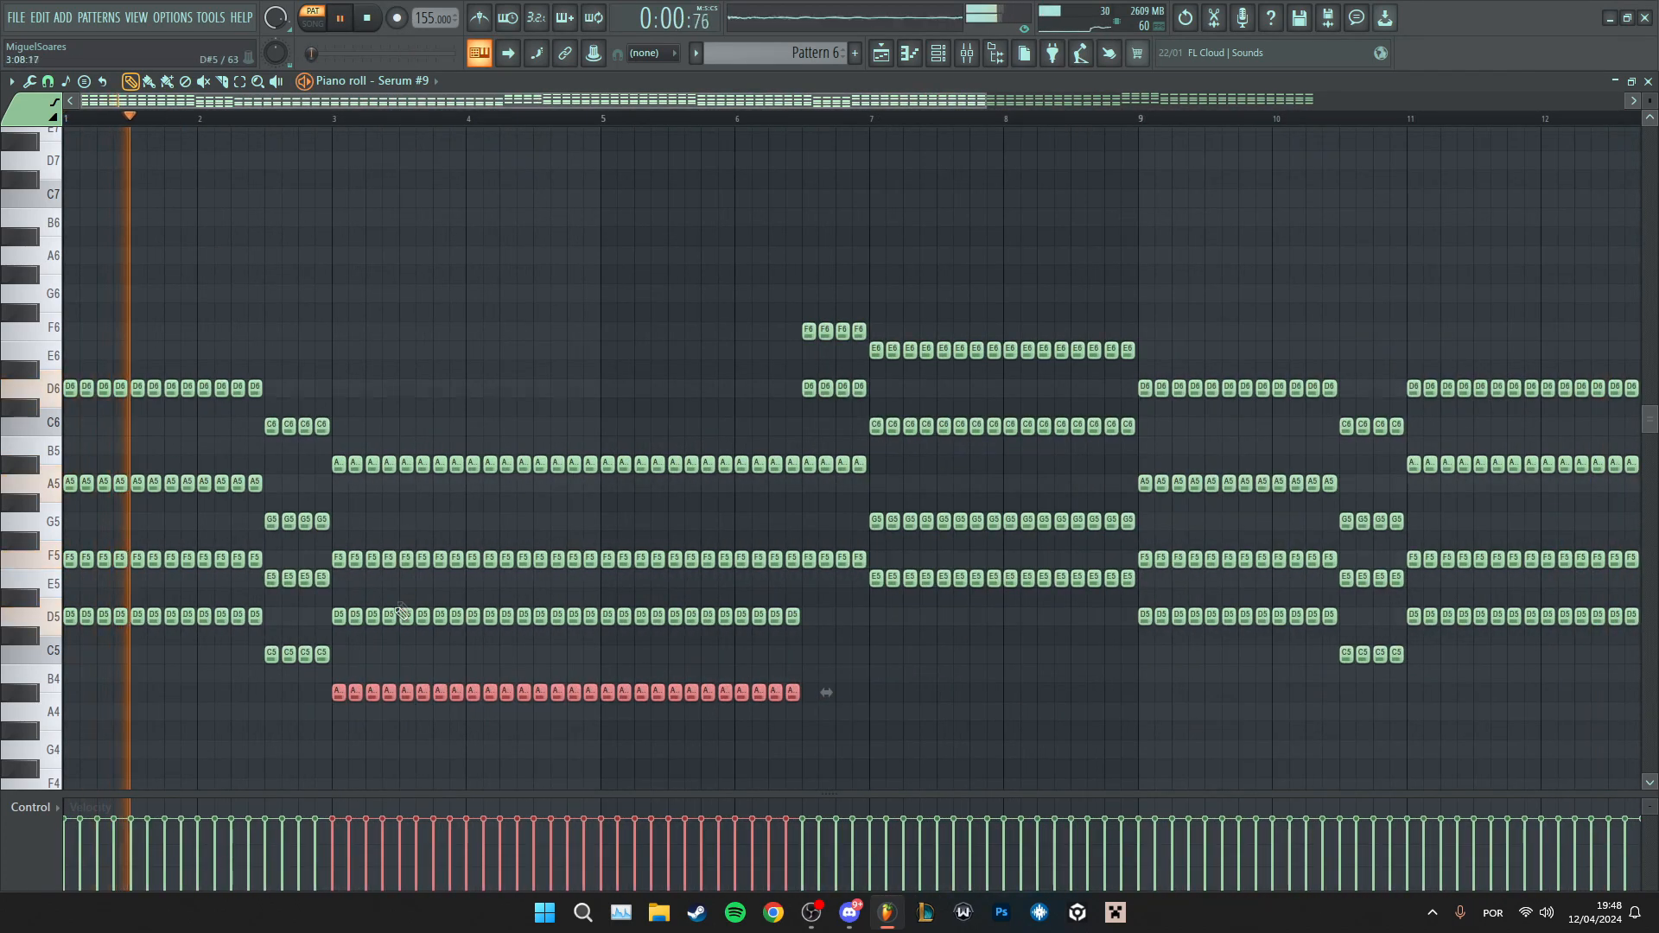
scroll(352, 667, down, 3)
scroll(239, 736, up, 3)
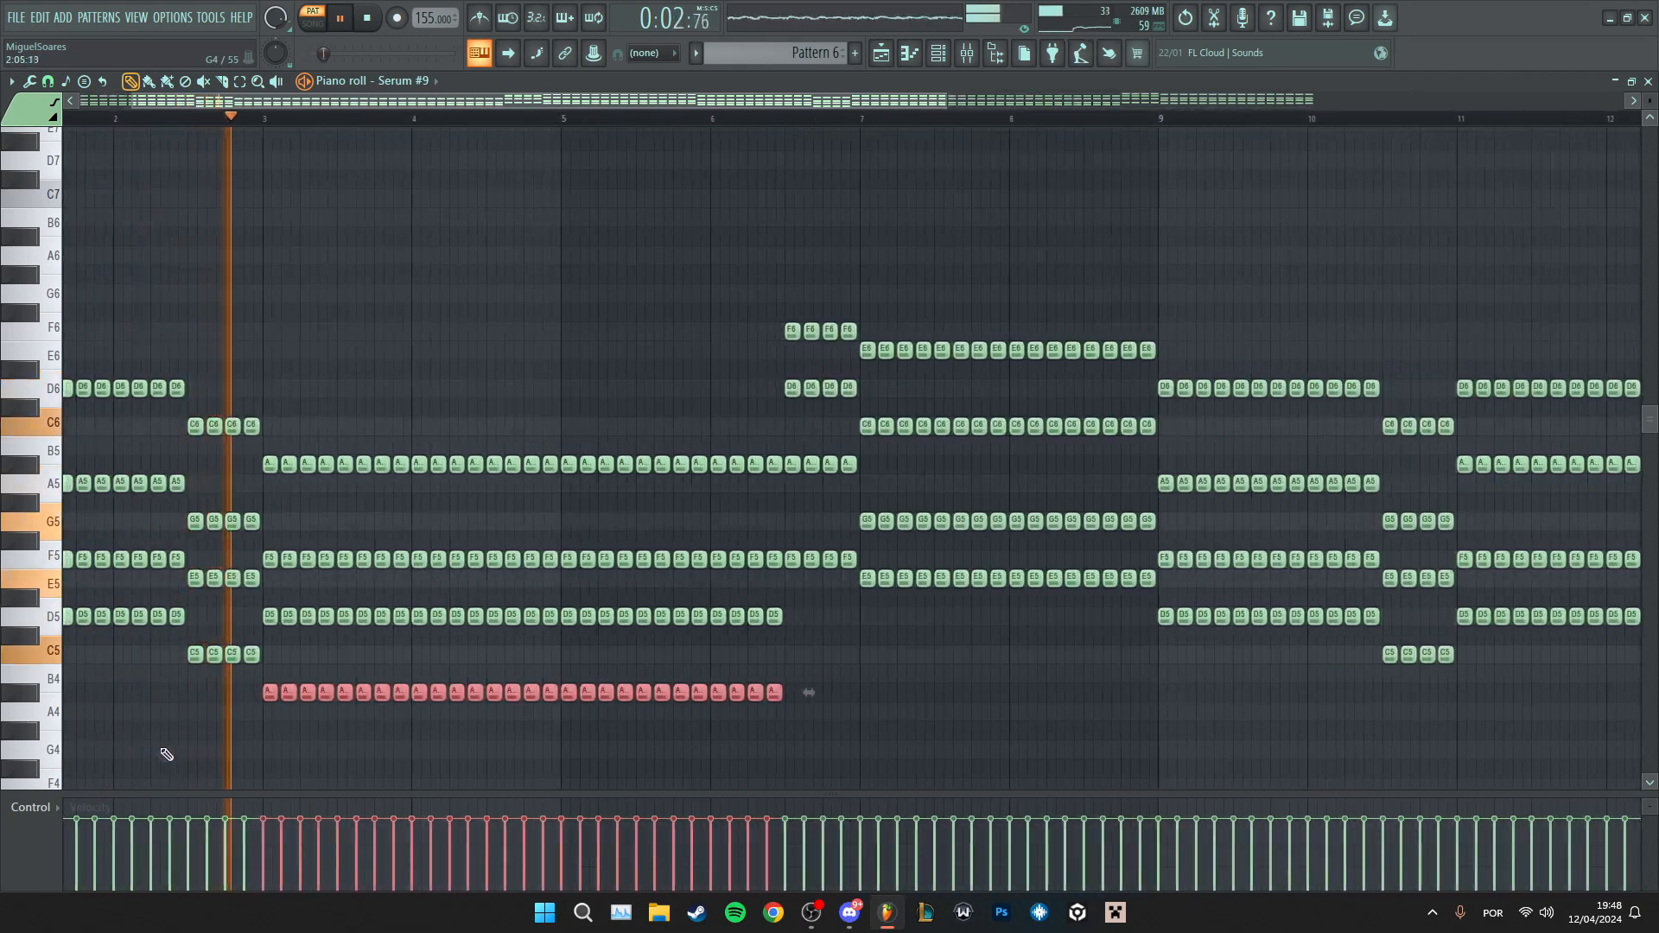
scroll(471, 756, down, 2)
scroll(406, 753, down, 2)
scroll(311, 708, up, 2)
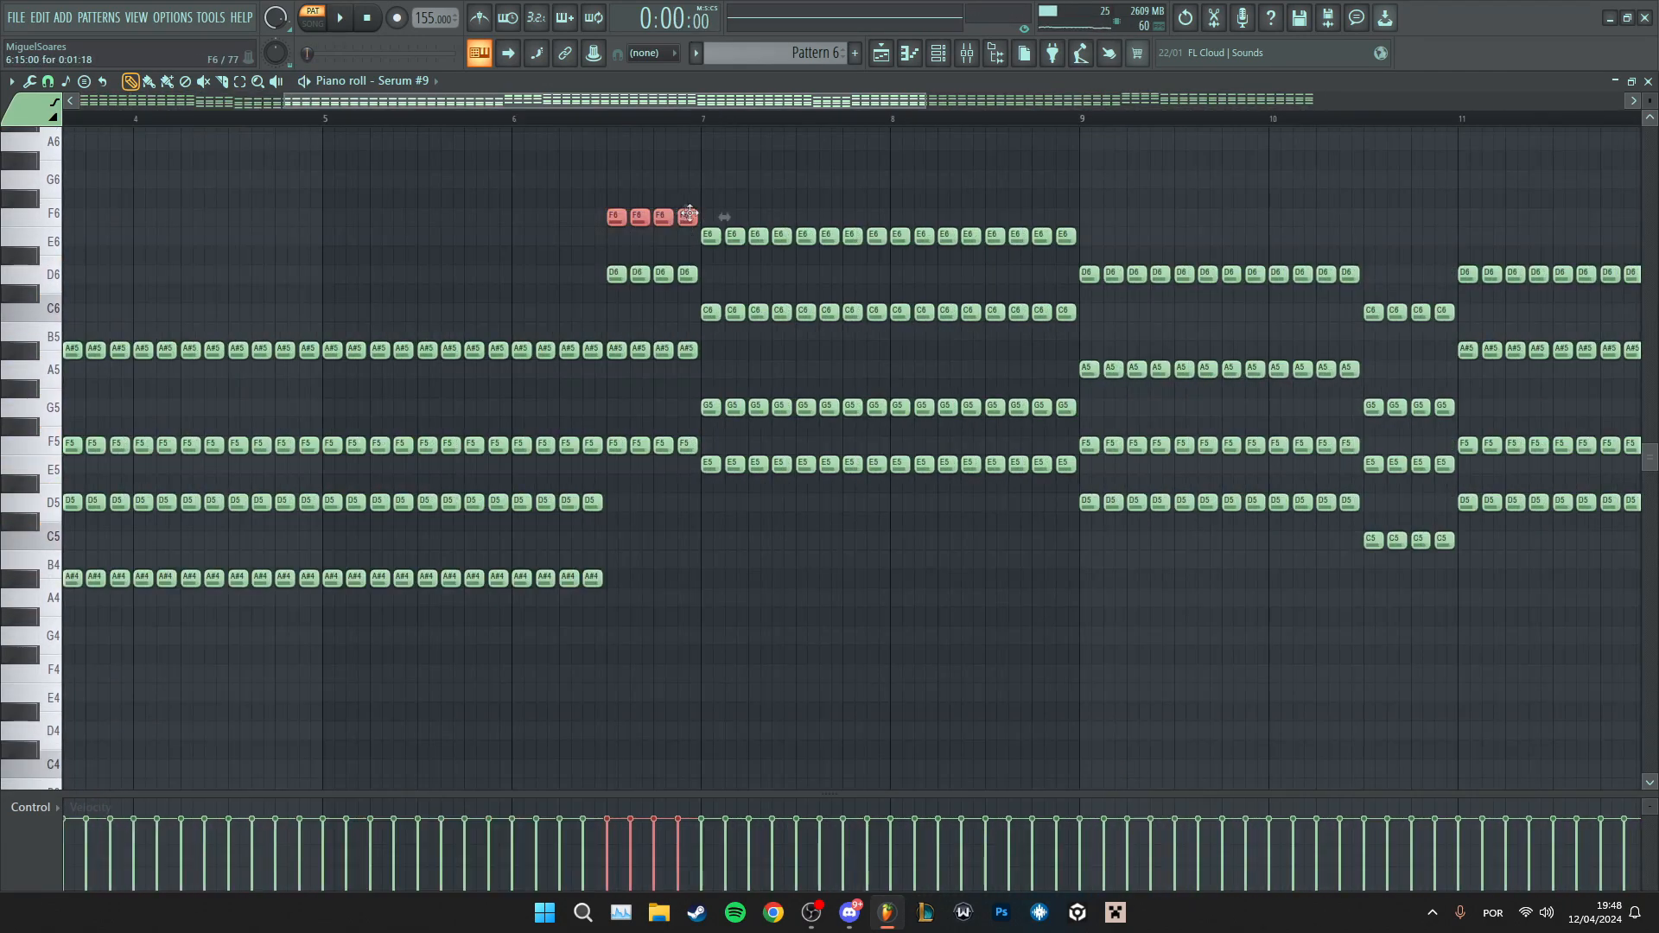
scroll(686, 214, up, 2)
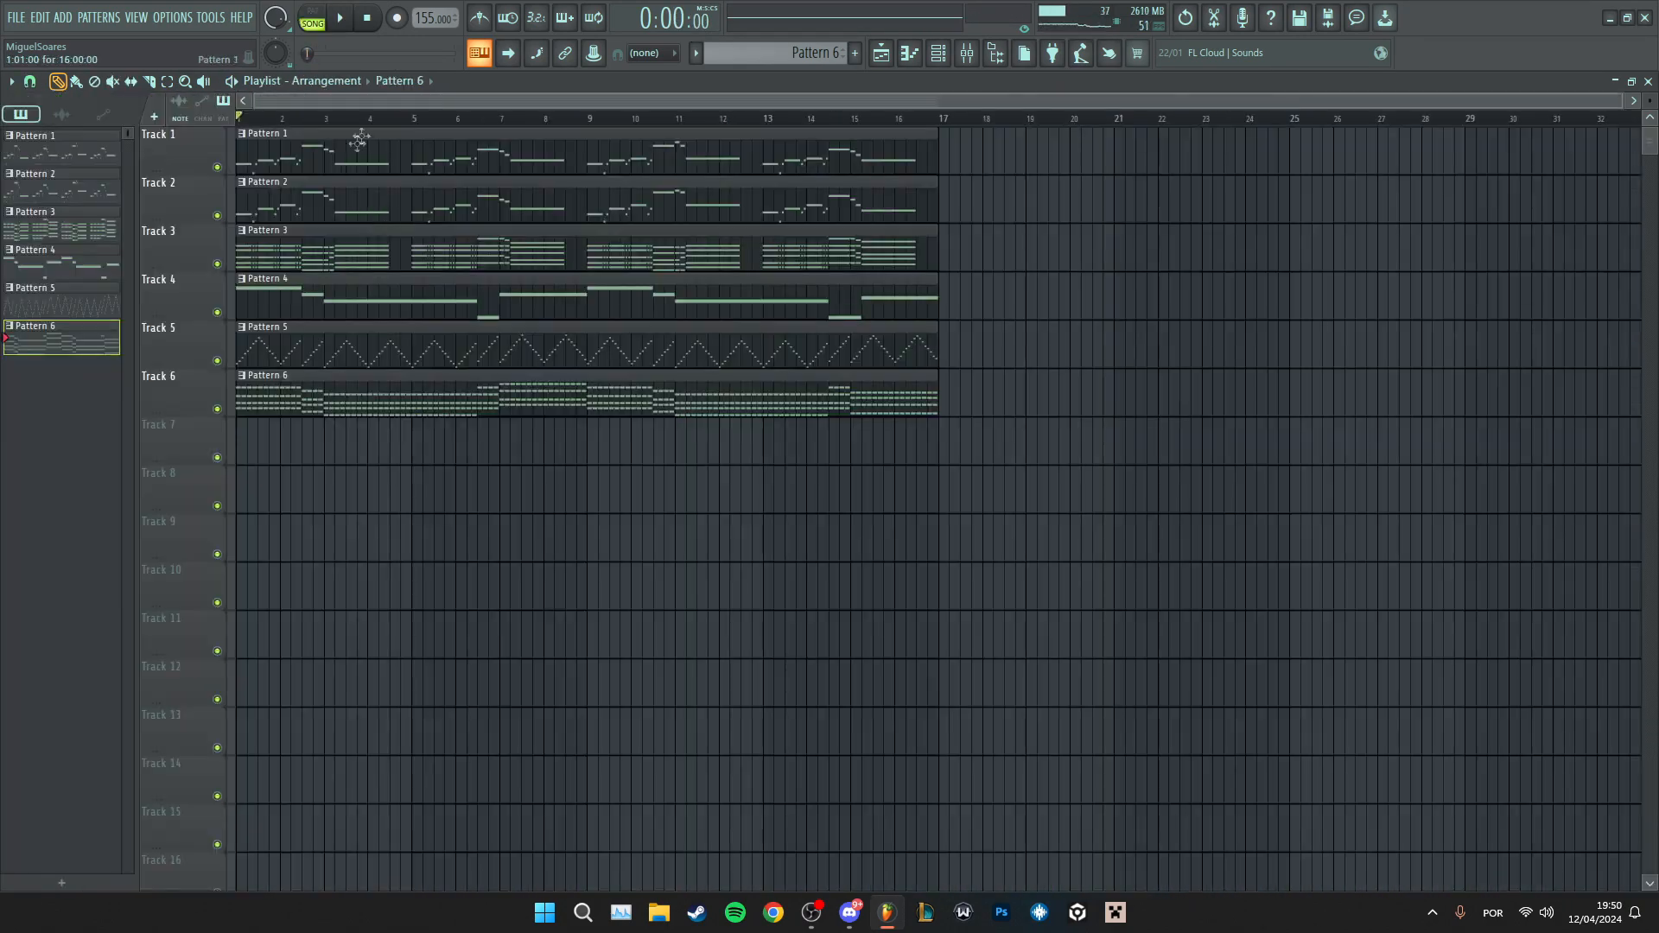
- Copy the Pattern 1 melody into the Serum #9 part of Pattern 6 and raise it one octave
double_click(359, 134)
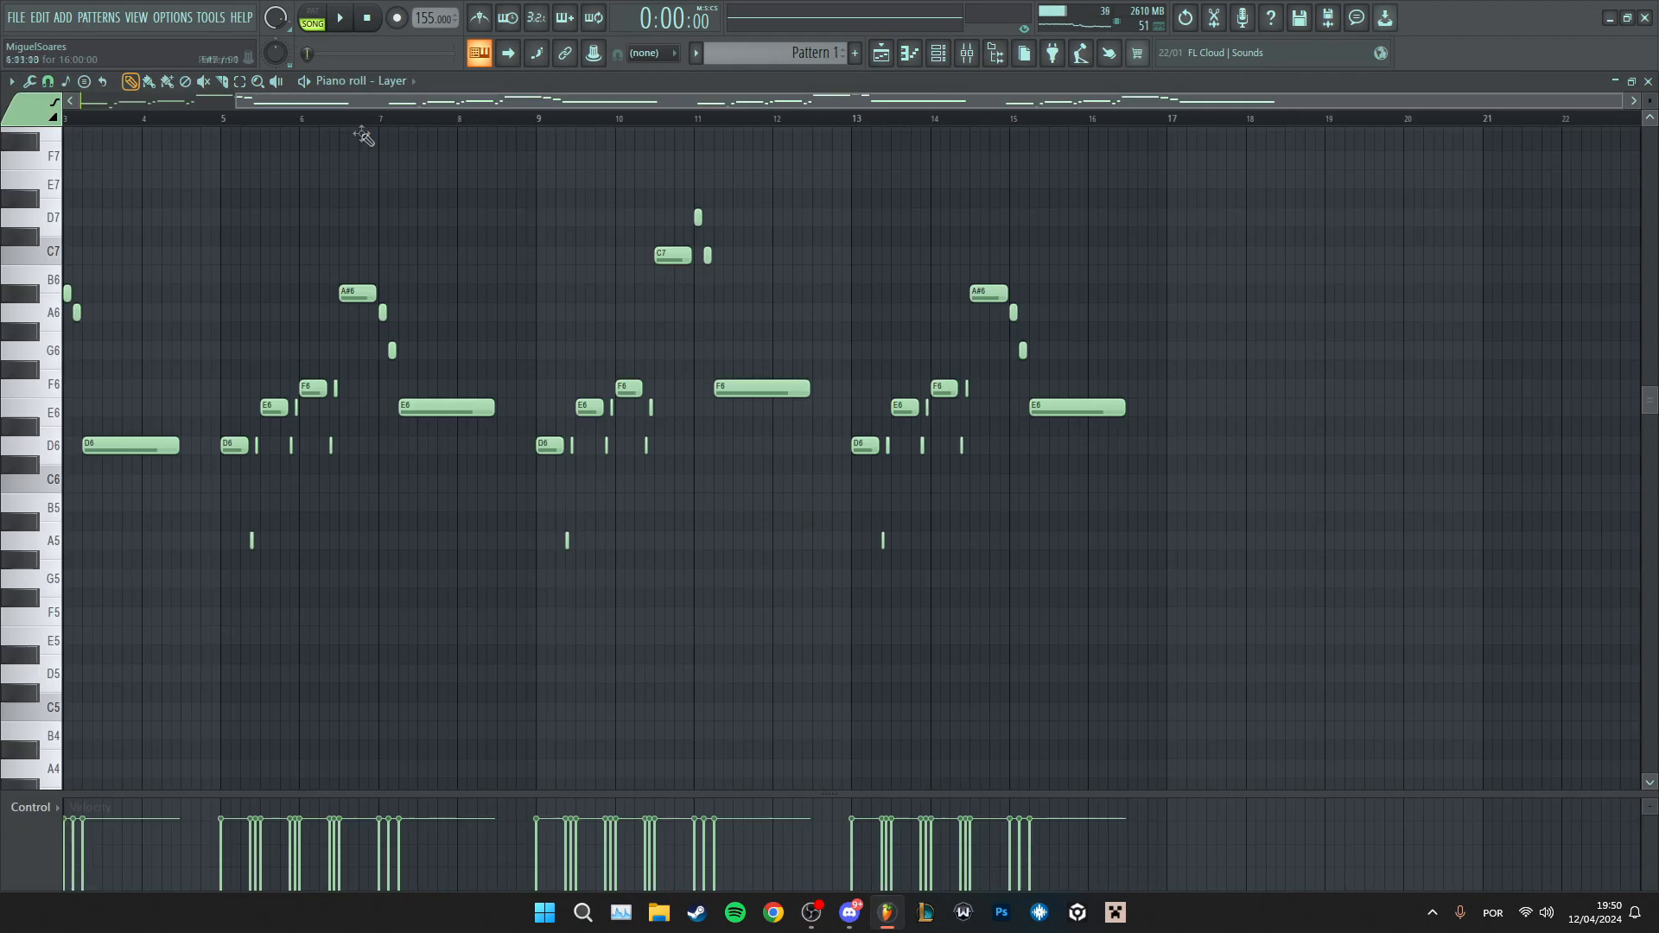
key(F5)
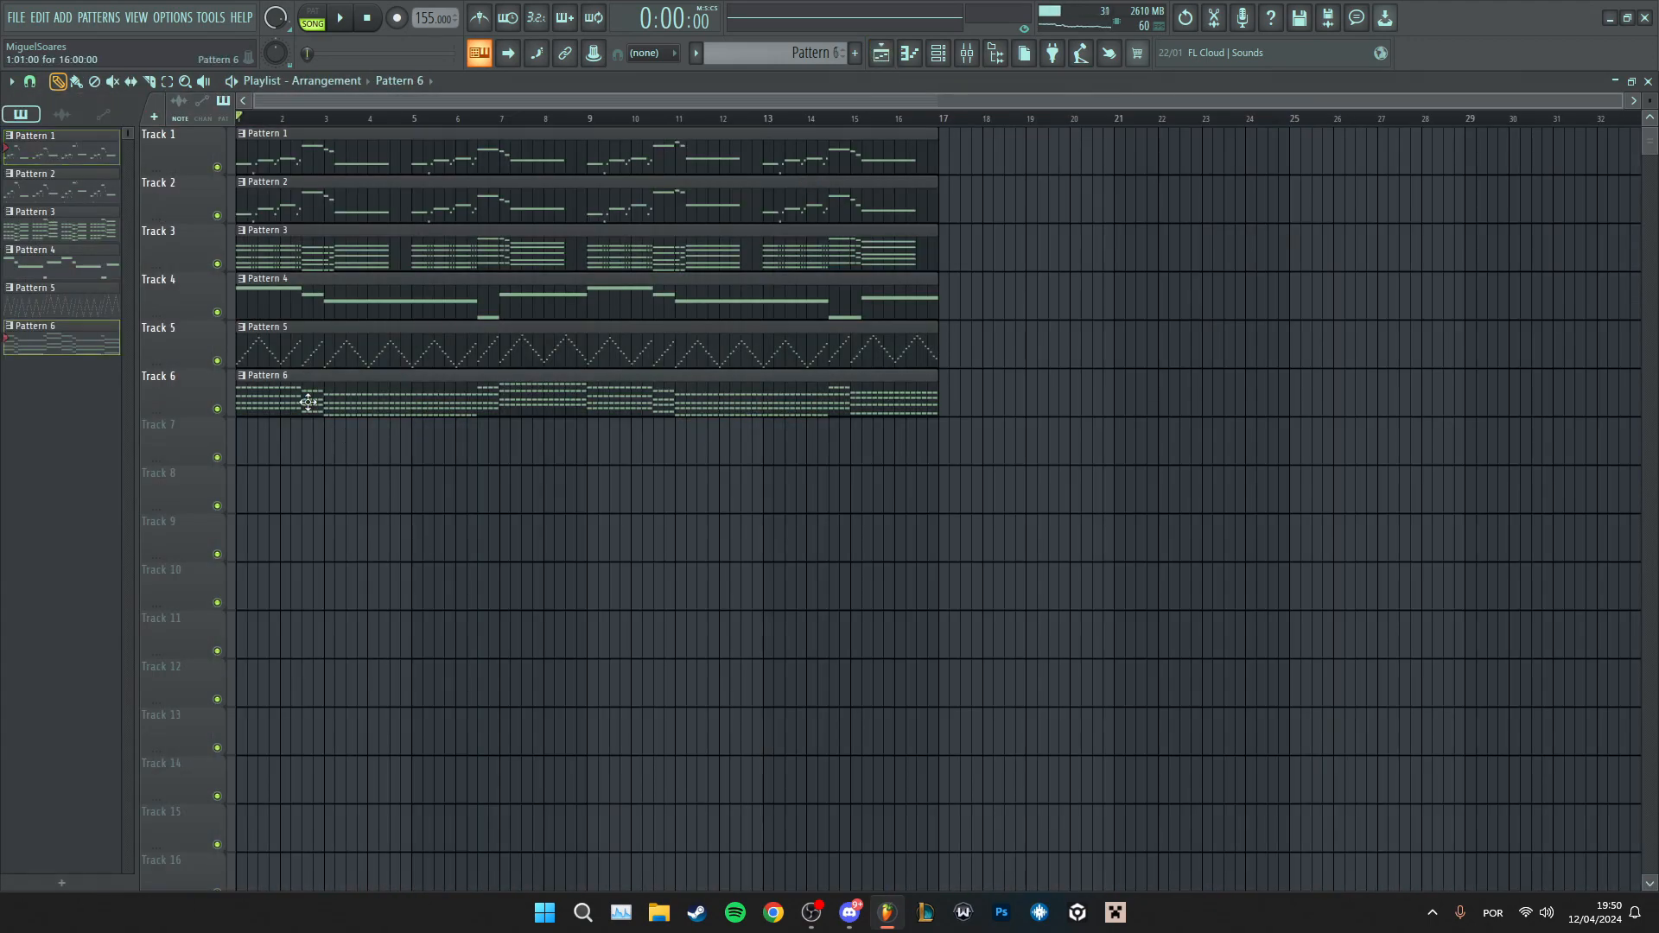
double_click(308, 397)
key(ctrl+Up)
click(888, 57)
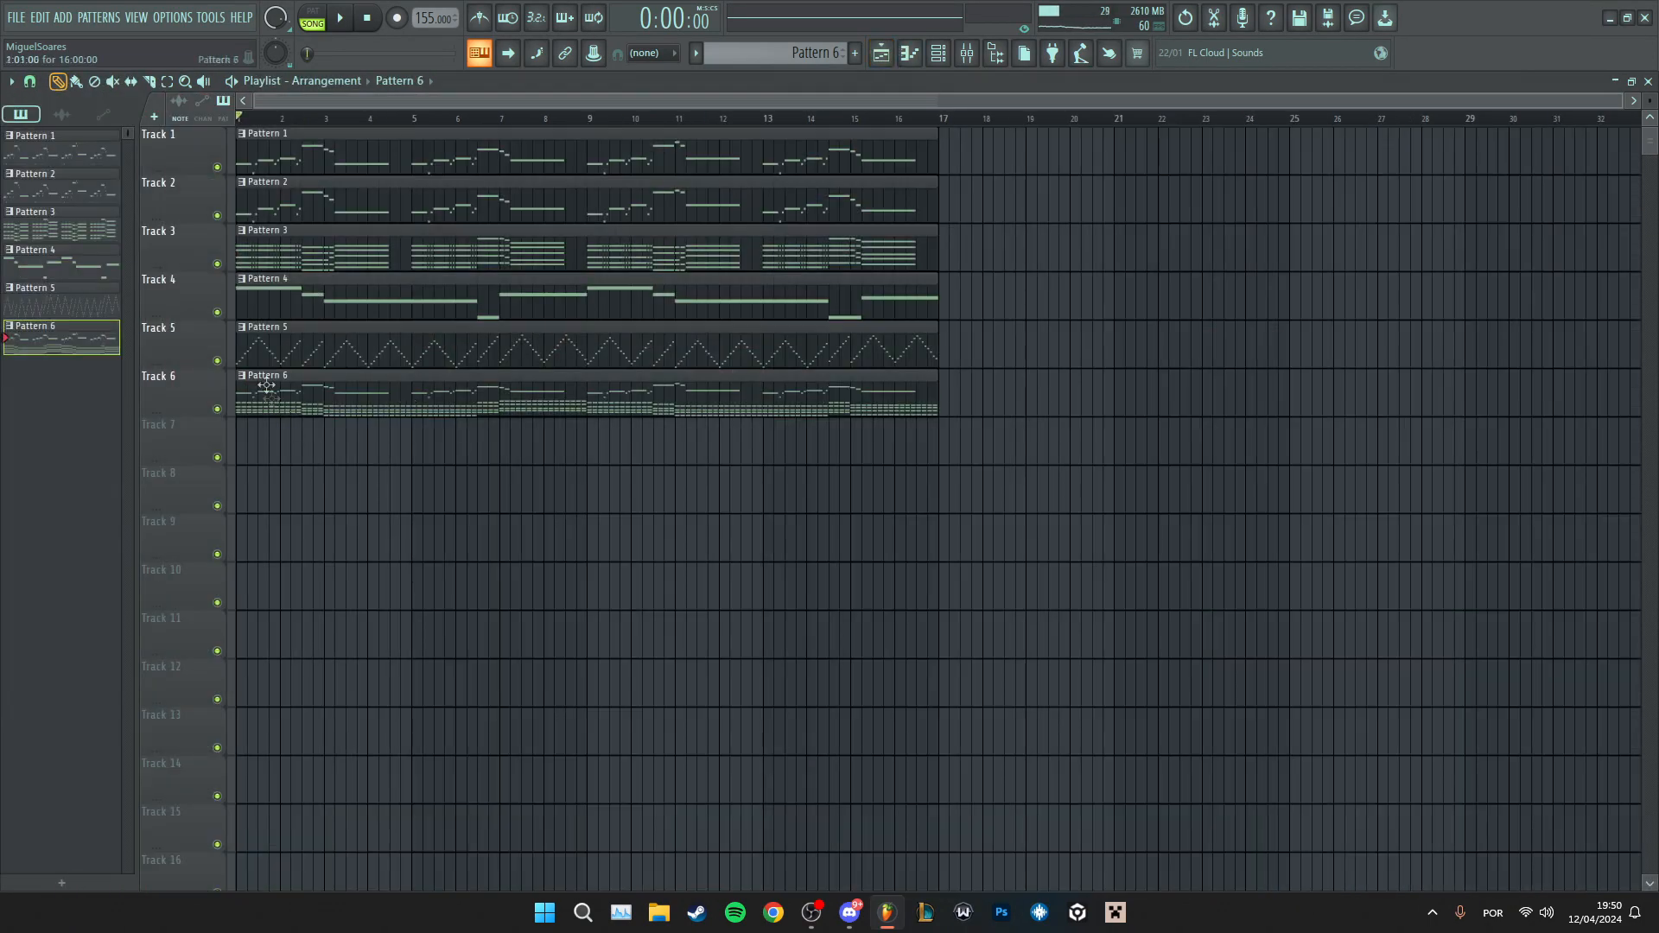
- Copy all notes of Pattern 2 into the Serum #9 part of Pattern 6 and raise them one octave
click(278, 210)
double_click(278, 210)
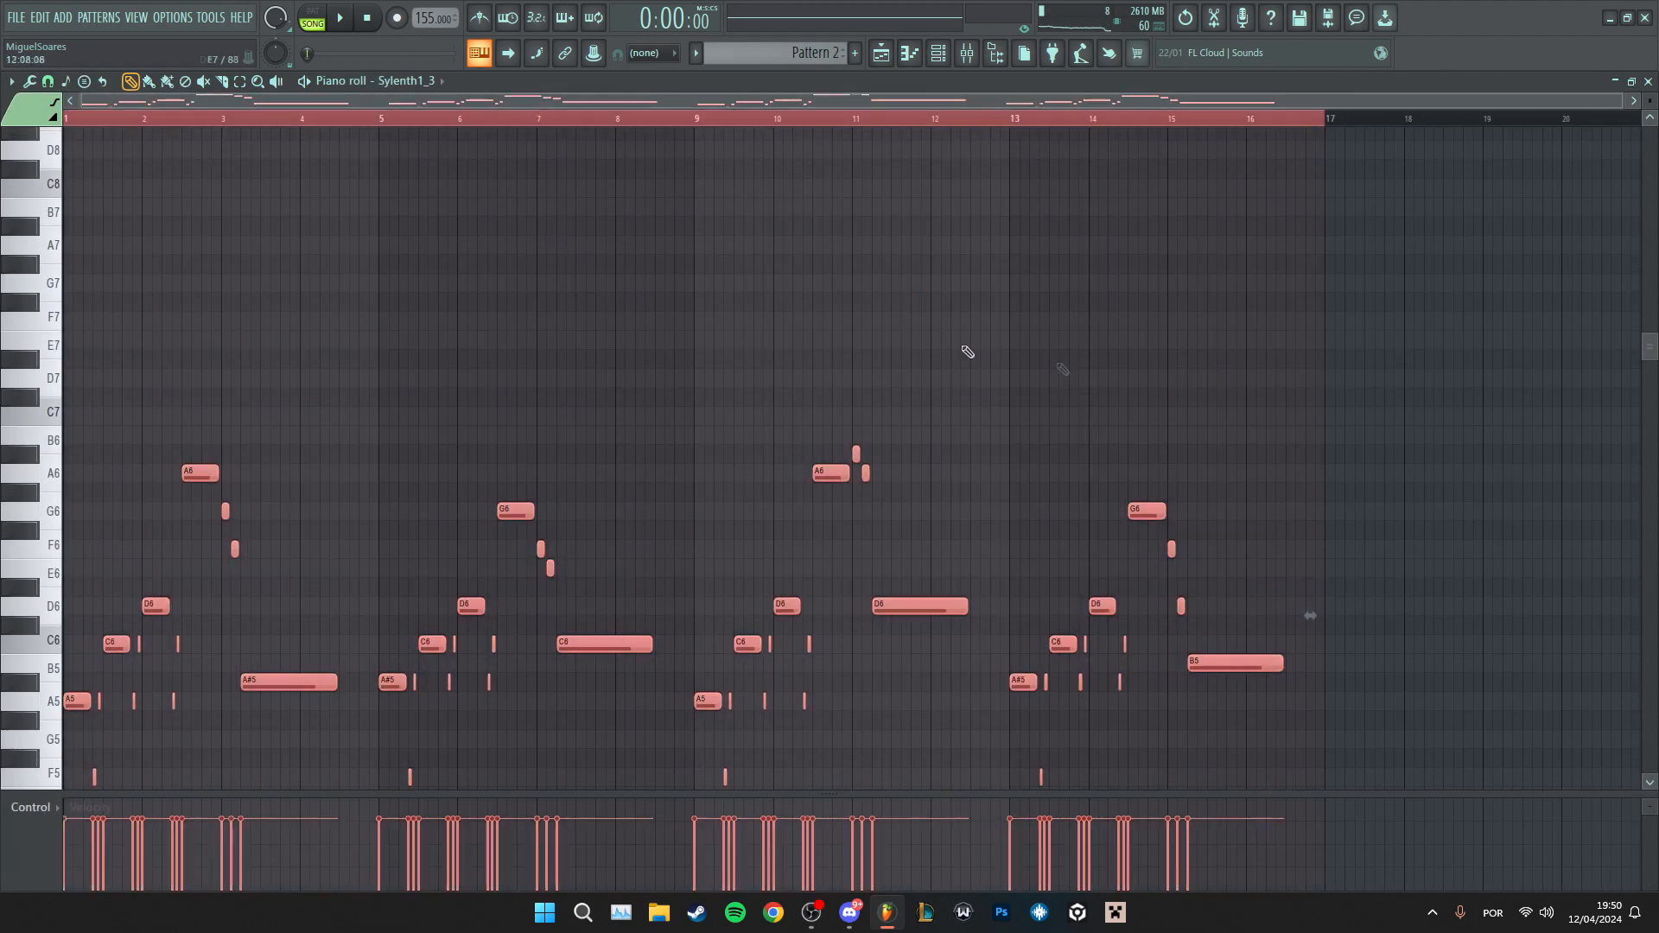
click(883, 57)
double_click(296, 381)
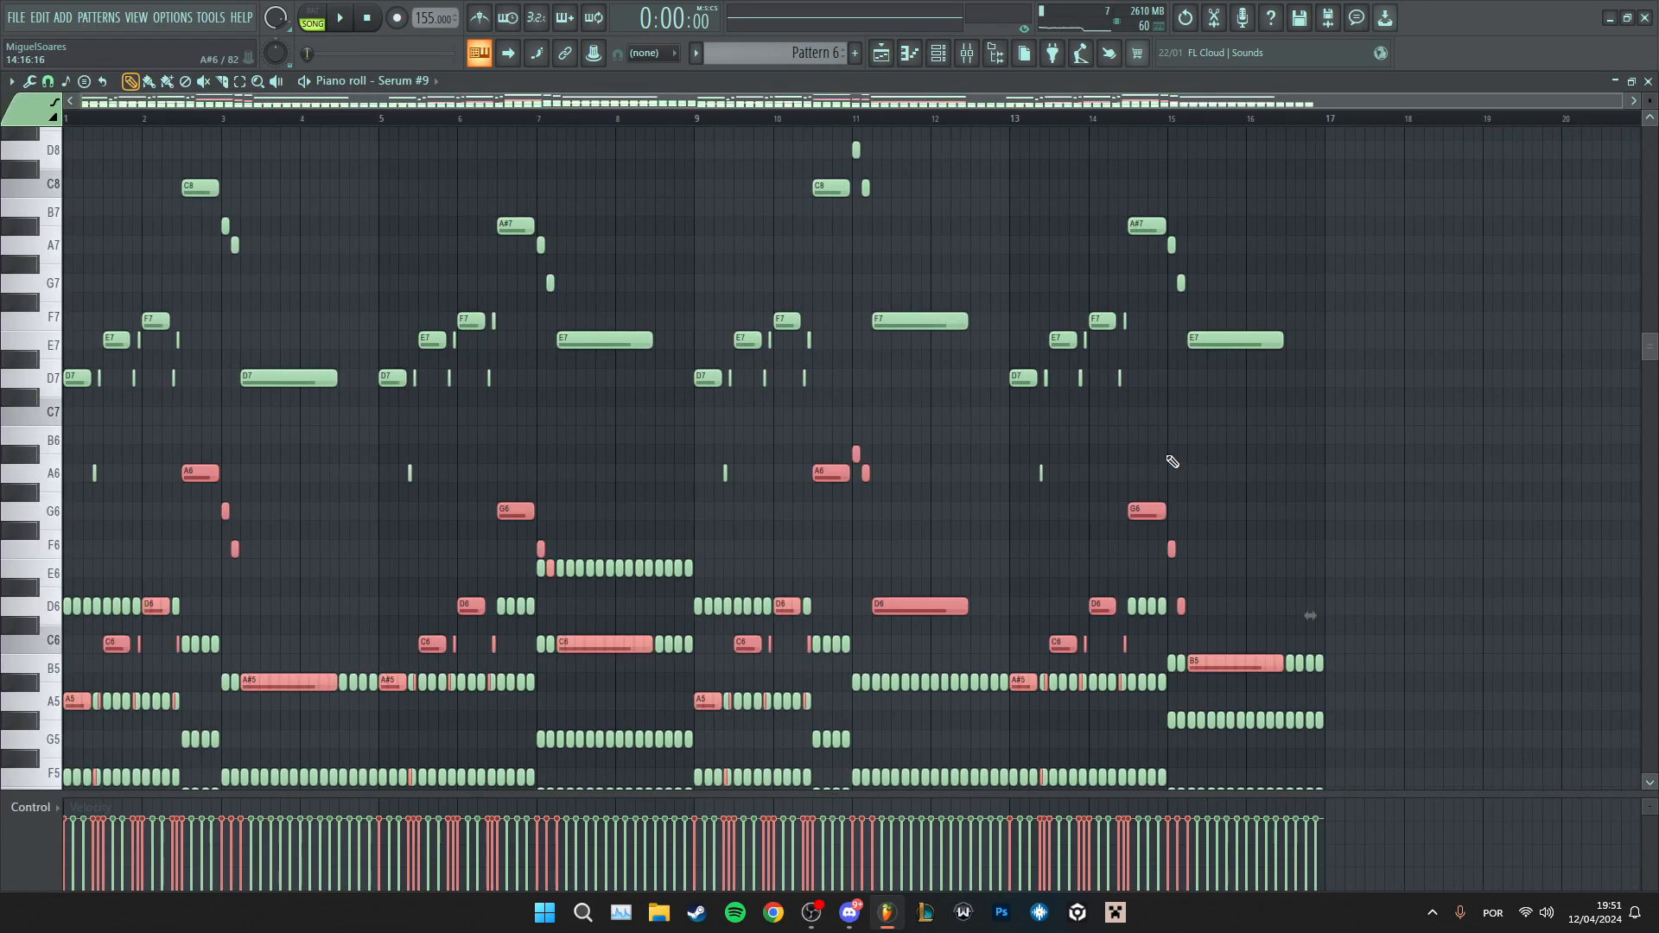
key(ctrl+Up)
- Transpose all Serum #9 notes in Pattern 6 down one octave and audition the result in pattern mode
key(ctrl+a)
key(ctrl+Down)
scroll(990, 465, down, 5)
scroll(604, 393, up, 4)
click(320, 11)
key(space)
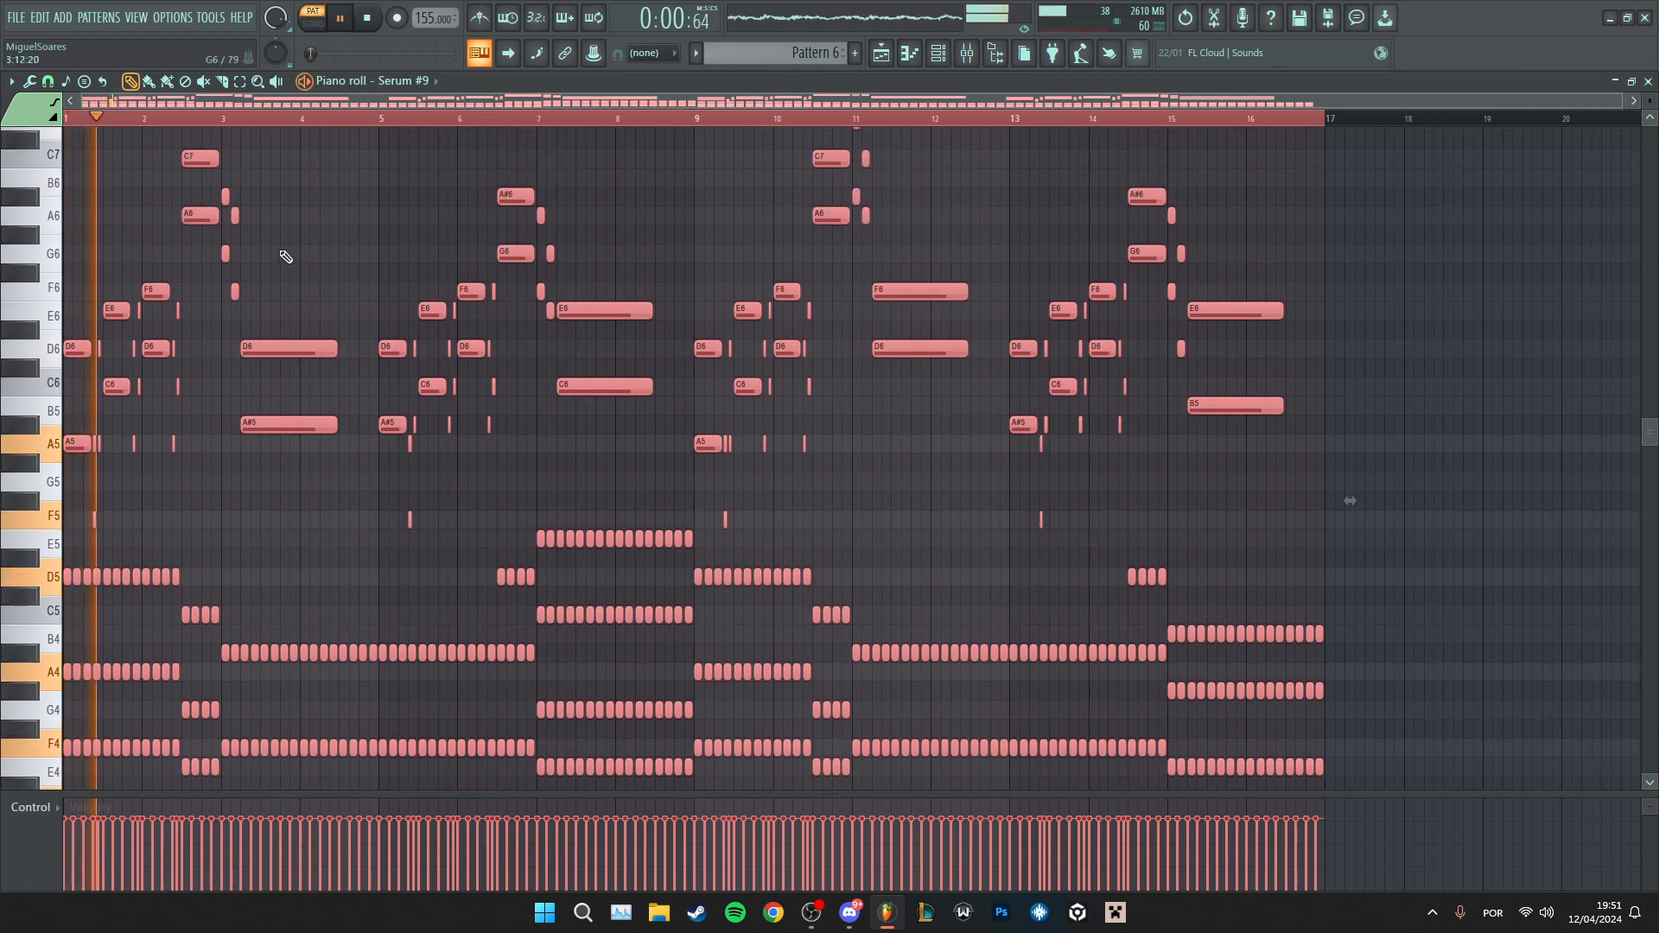
scroll(363, 414, up, 4)
key(ctrl+d)
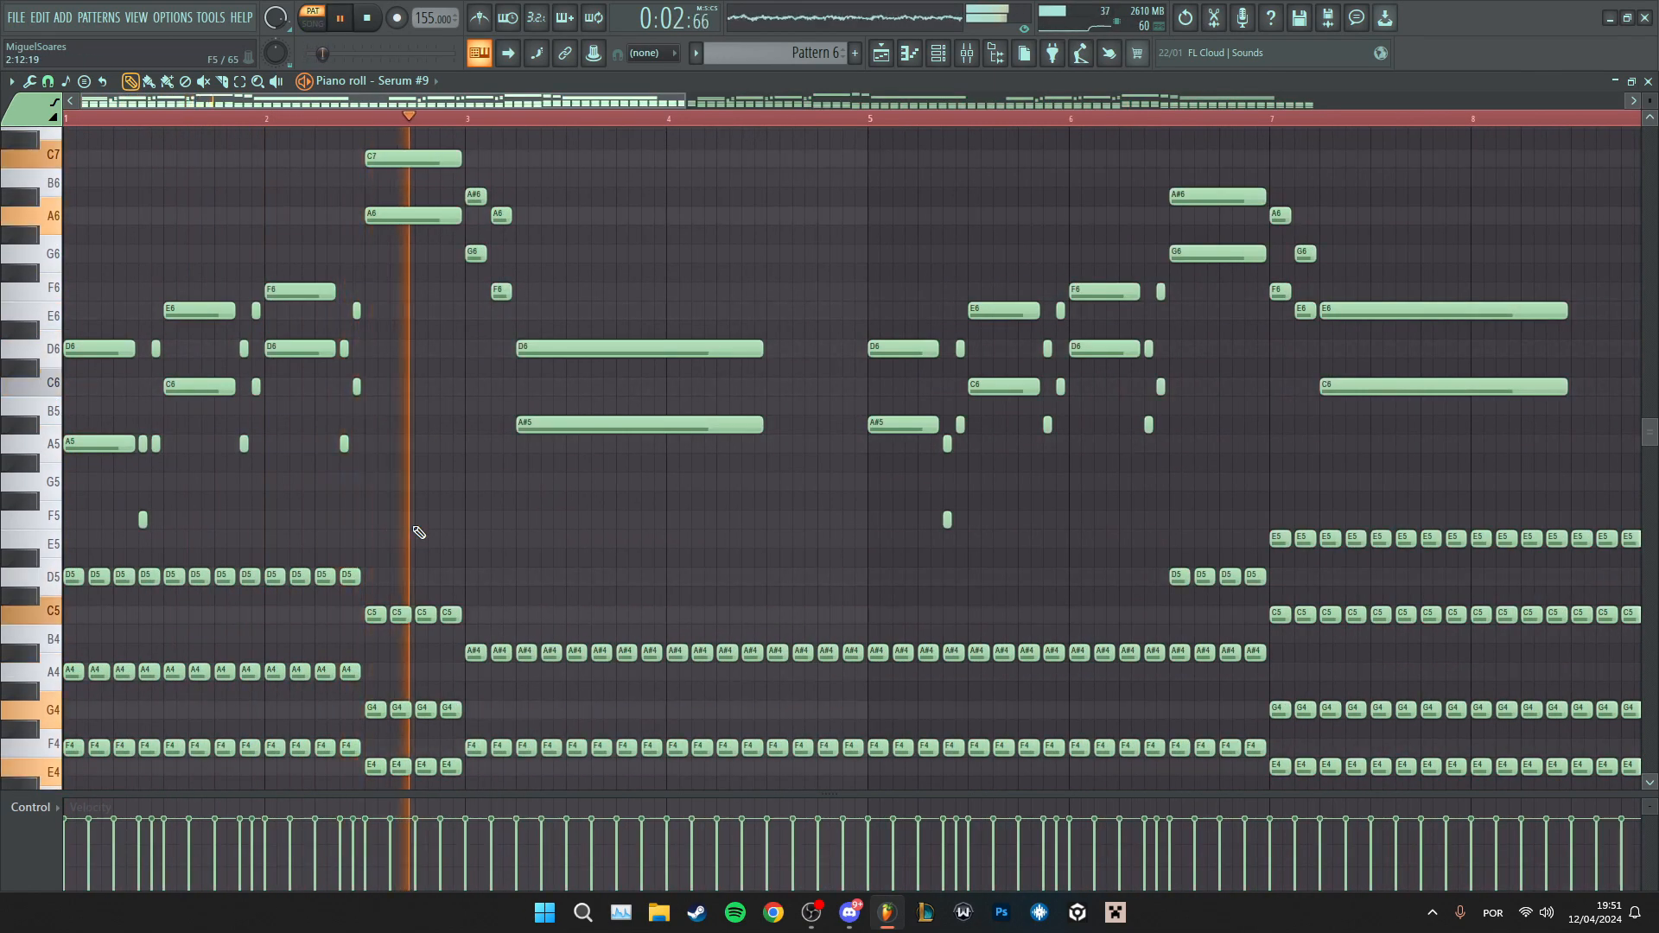
scroll(418, 532, down, 4)
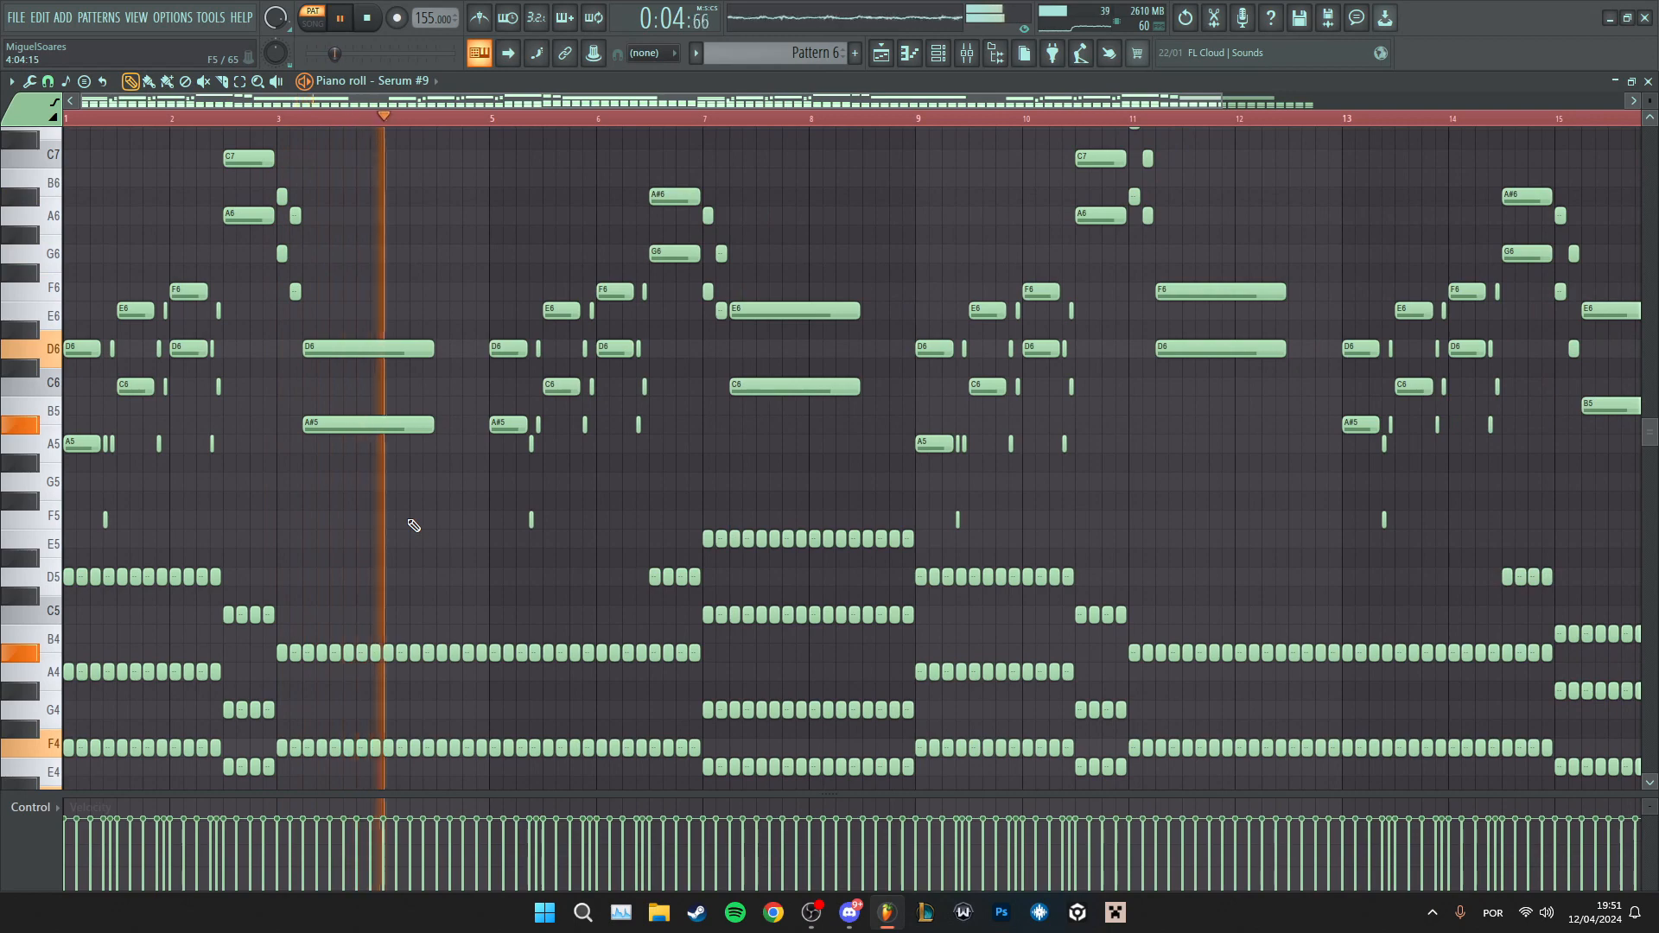
key(space)
key(F5)
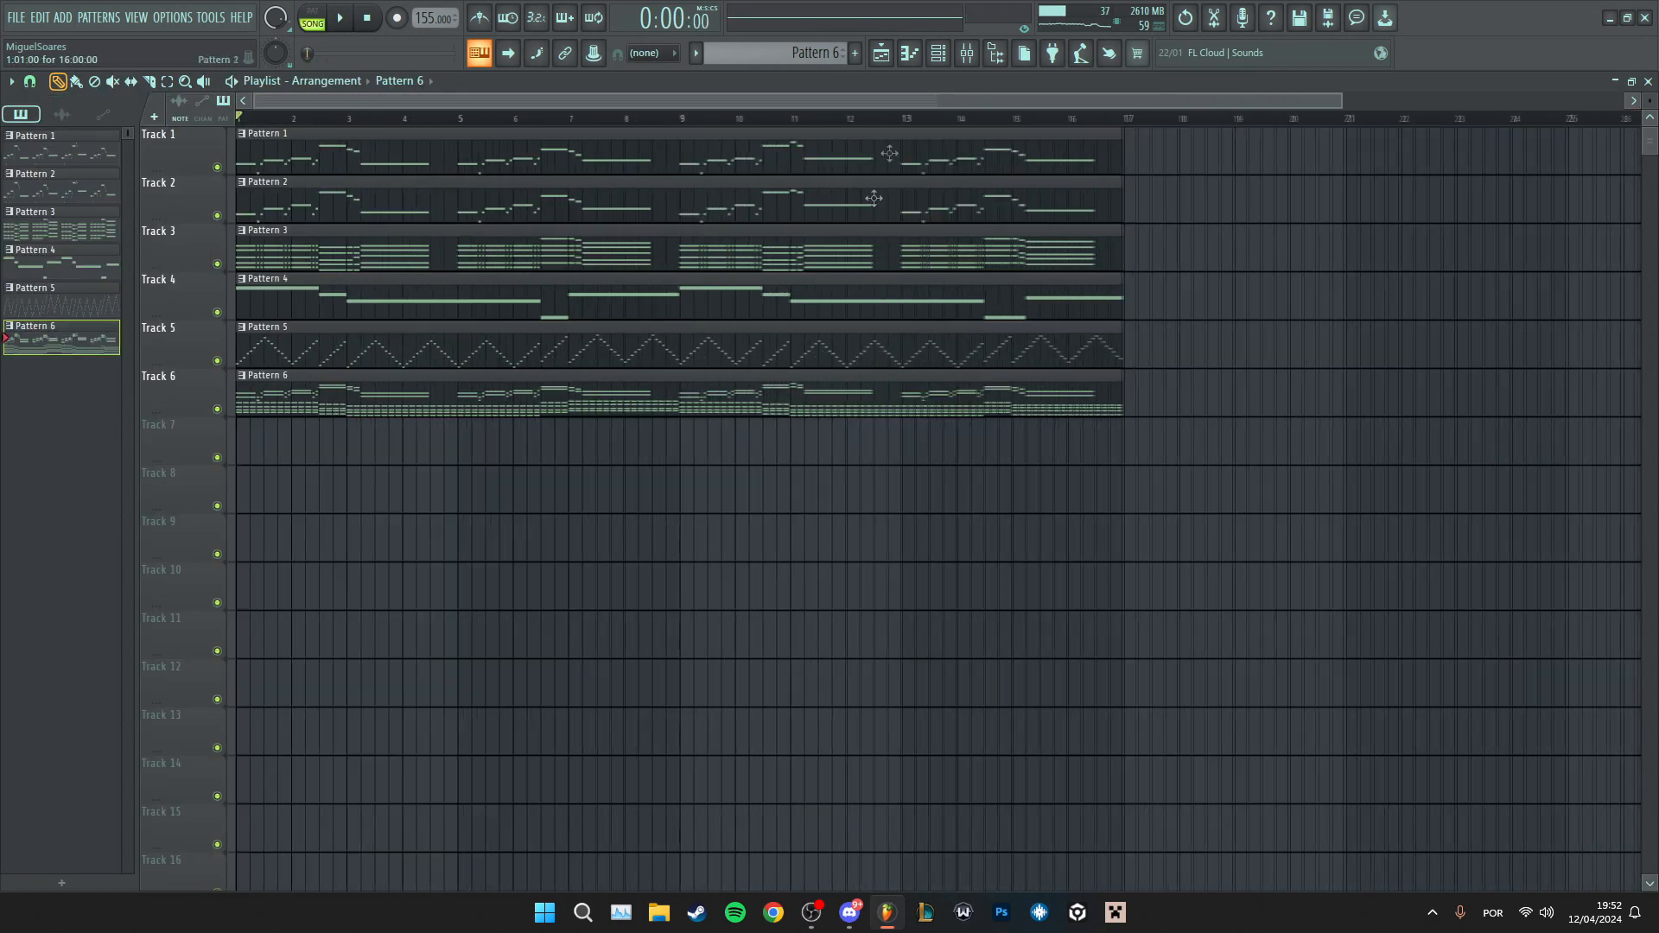
- Show the browser beside the playlist and look through the sample pack folders
click(997, 55)
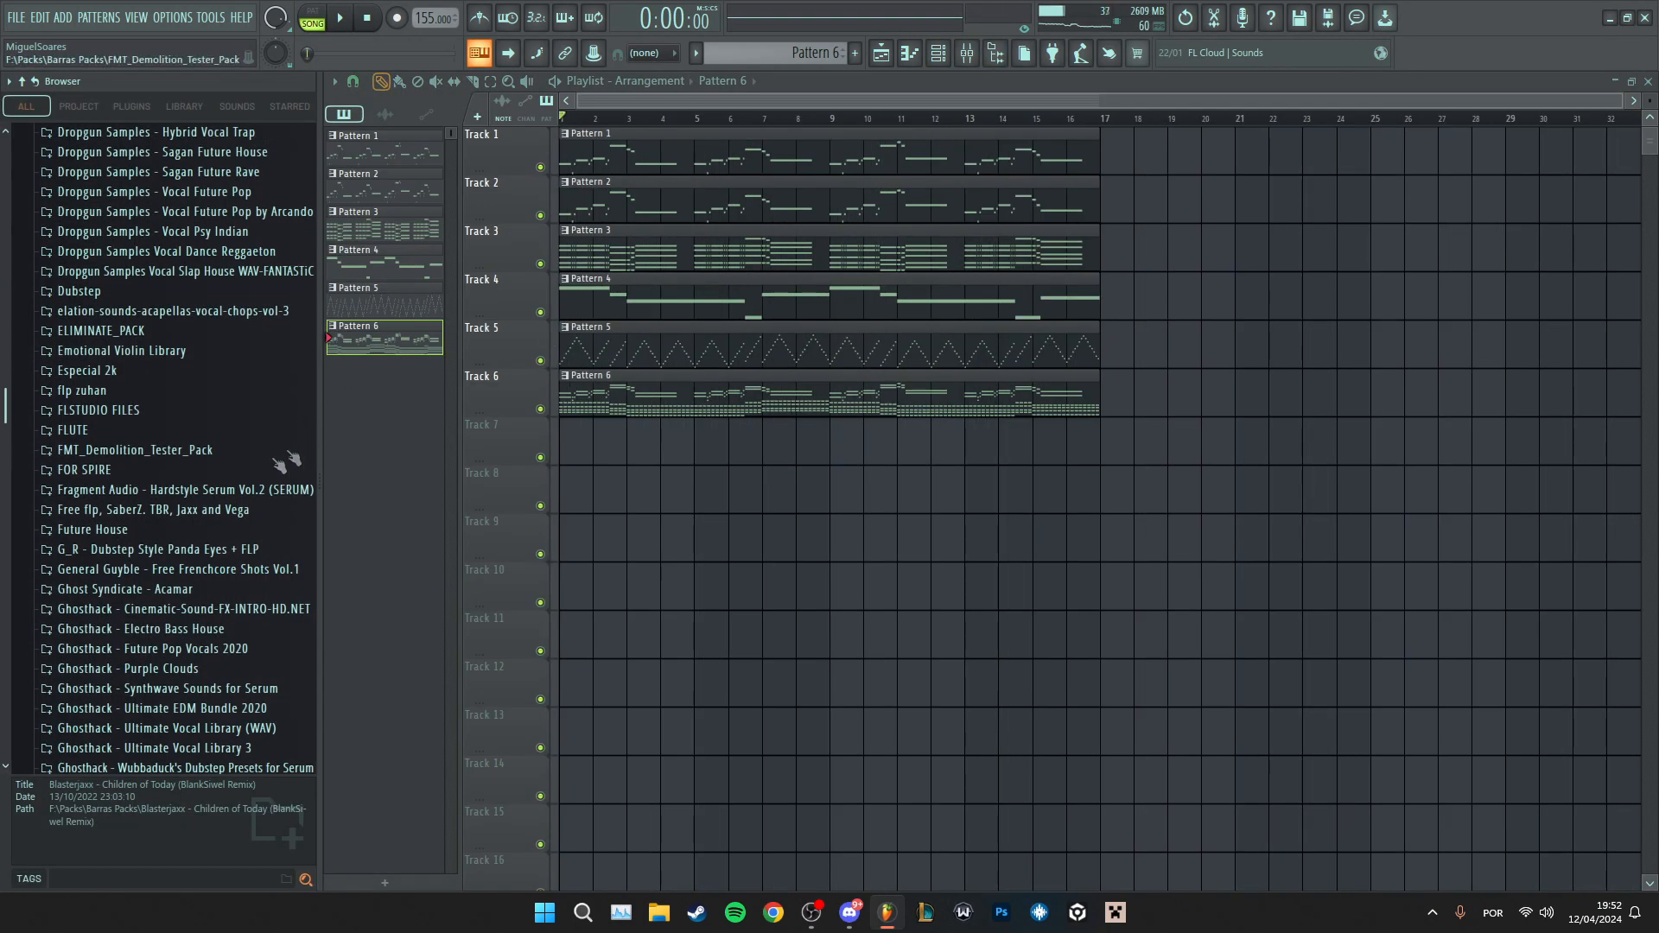
scroll(215, 497, down, 10)
scroll(216, 497, up, 8)
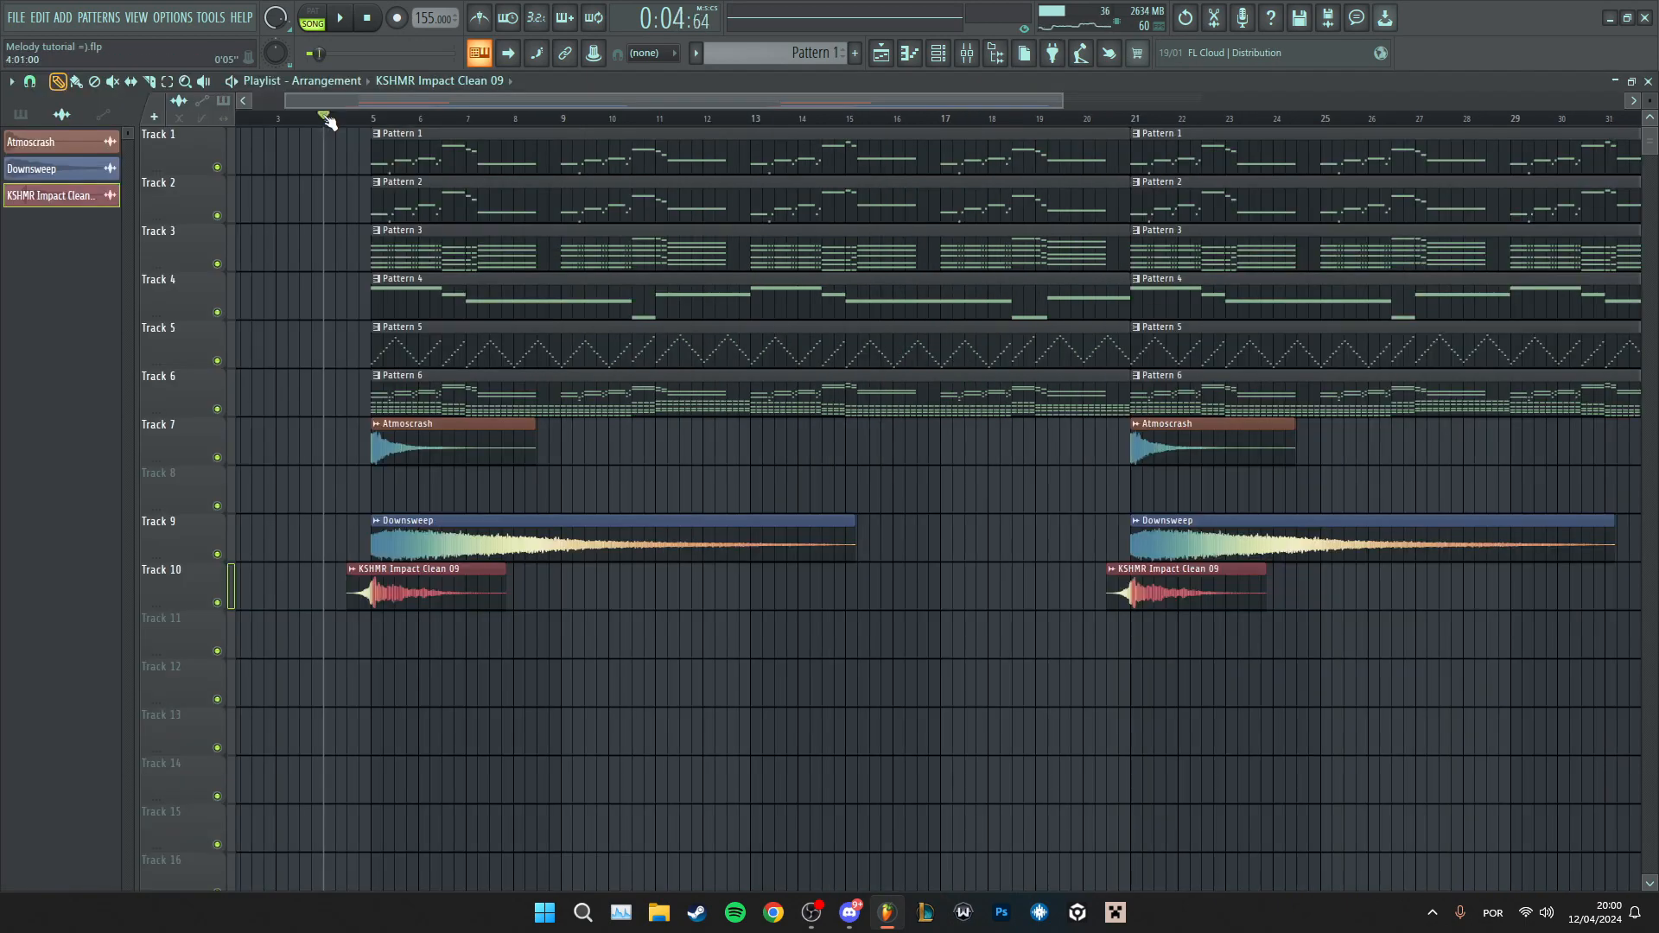
- Delete the second set of pattern clips and effect samples around bar 21 from the playlist, keeping the set around bar 5
scroll(314, 166, down, 3)
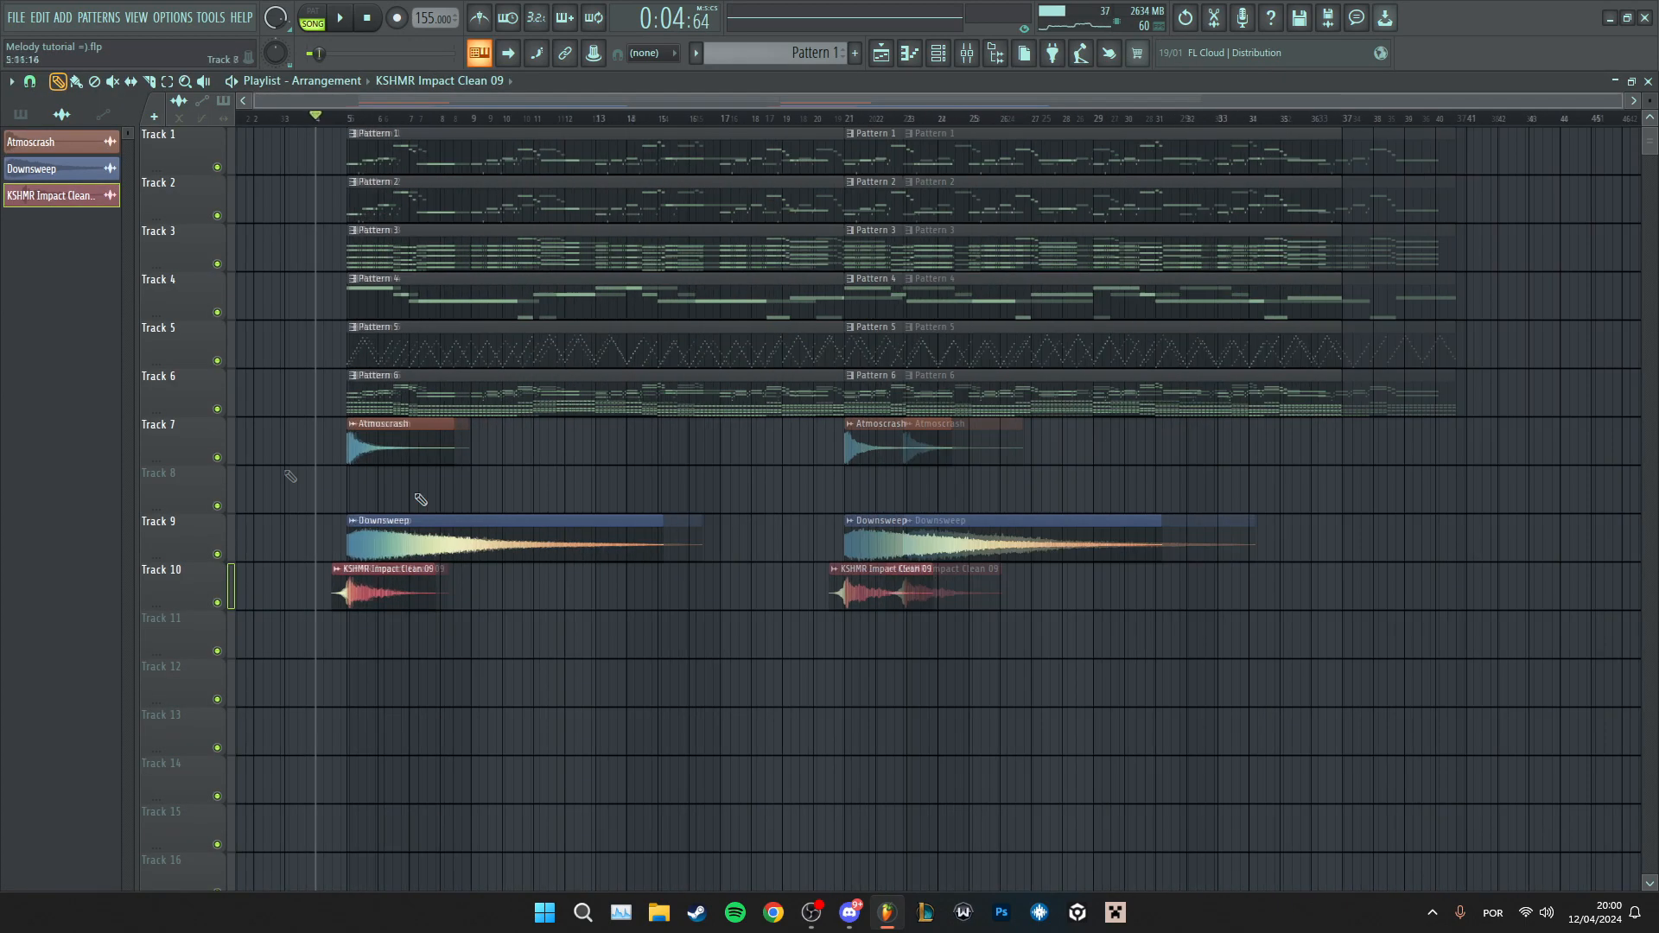
drag(838, 624, 907, 156)
key(Delete)
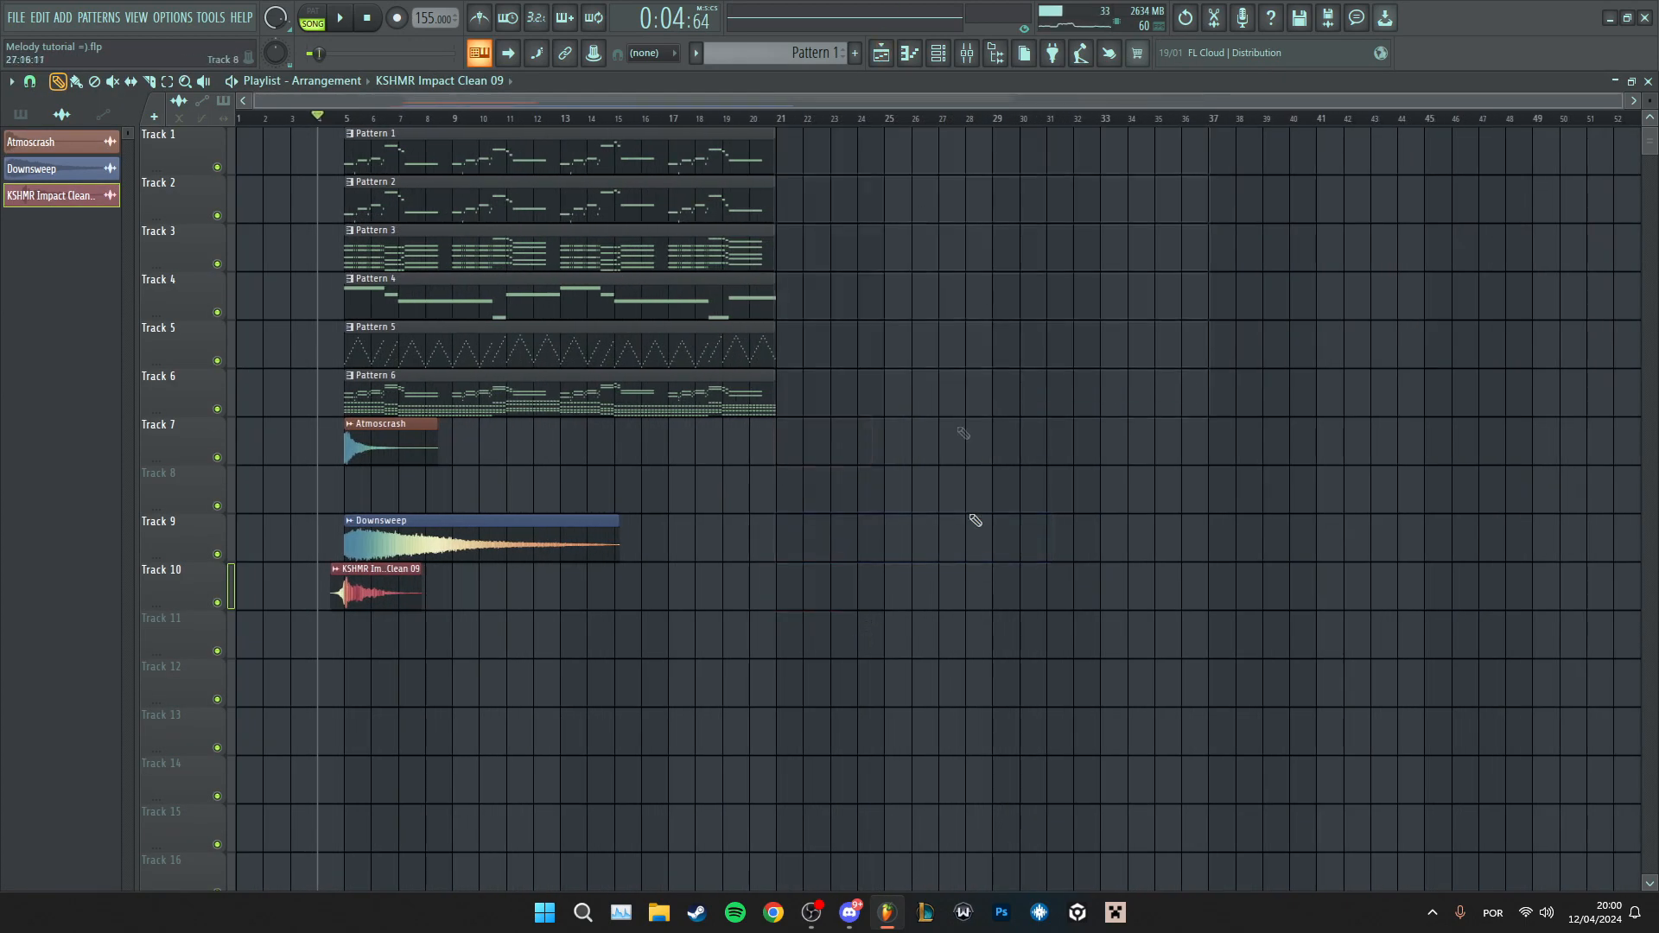
scroll(268, 511, up, 5)
scroll(743, 453, down, 3)
scroll(762, 450, up, 3)
scroll(761, 450, down, 3)
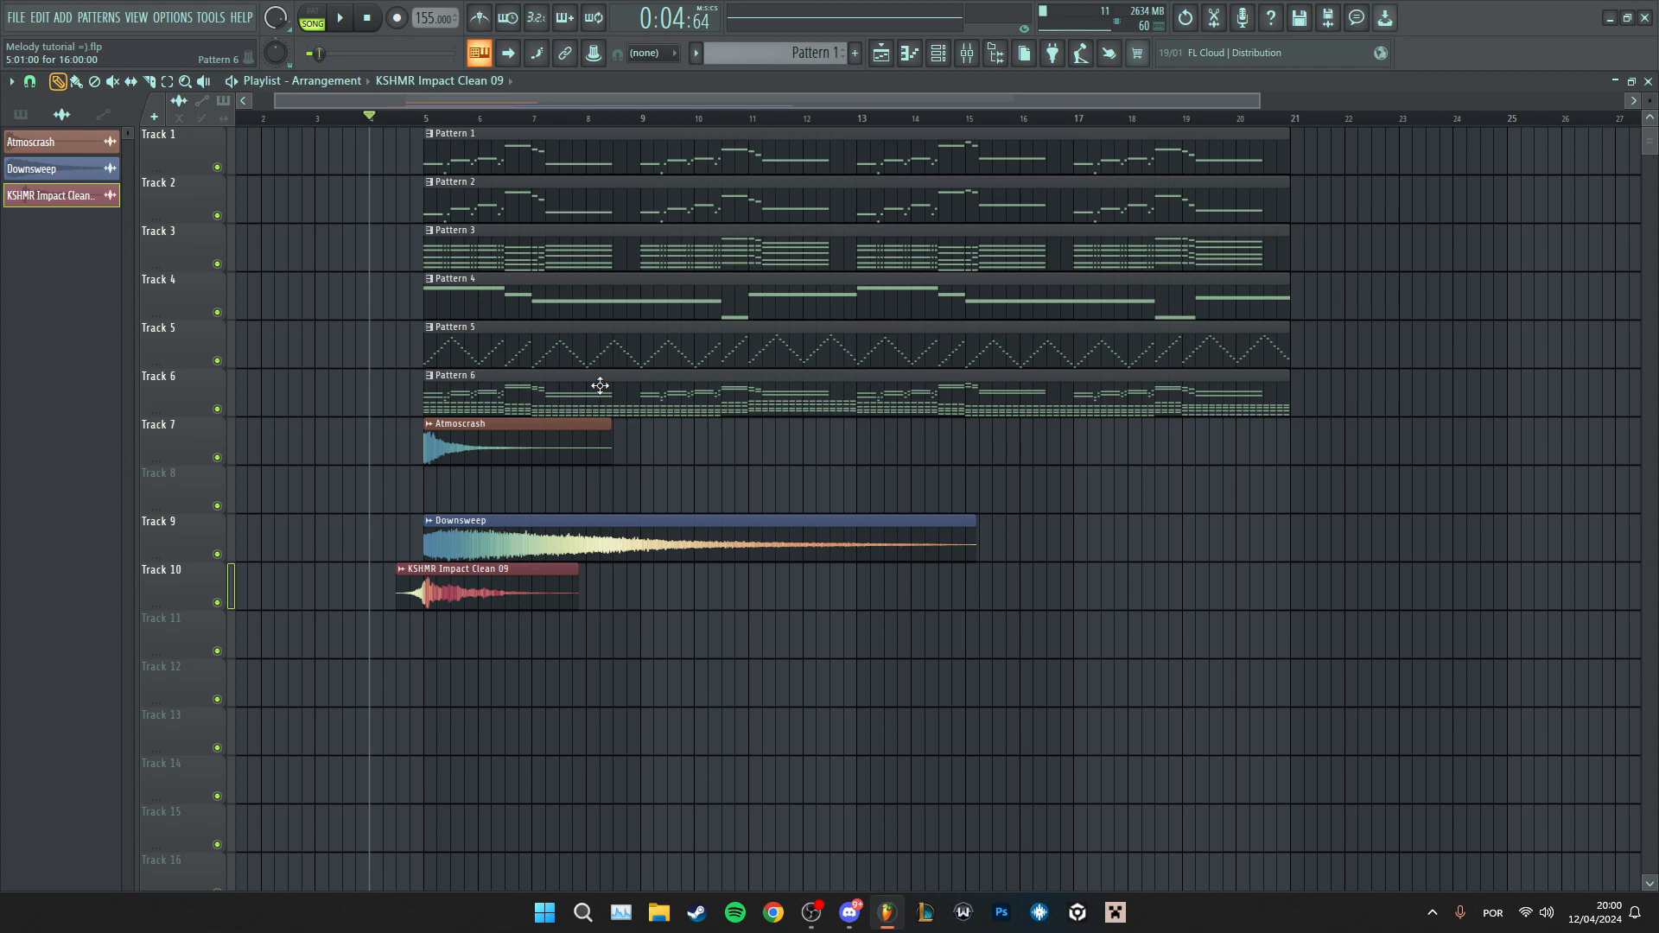
- Review the Serum #7 bass notes in Pattern 4 and play the arrangement from bar 4
double_click(605, 287)
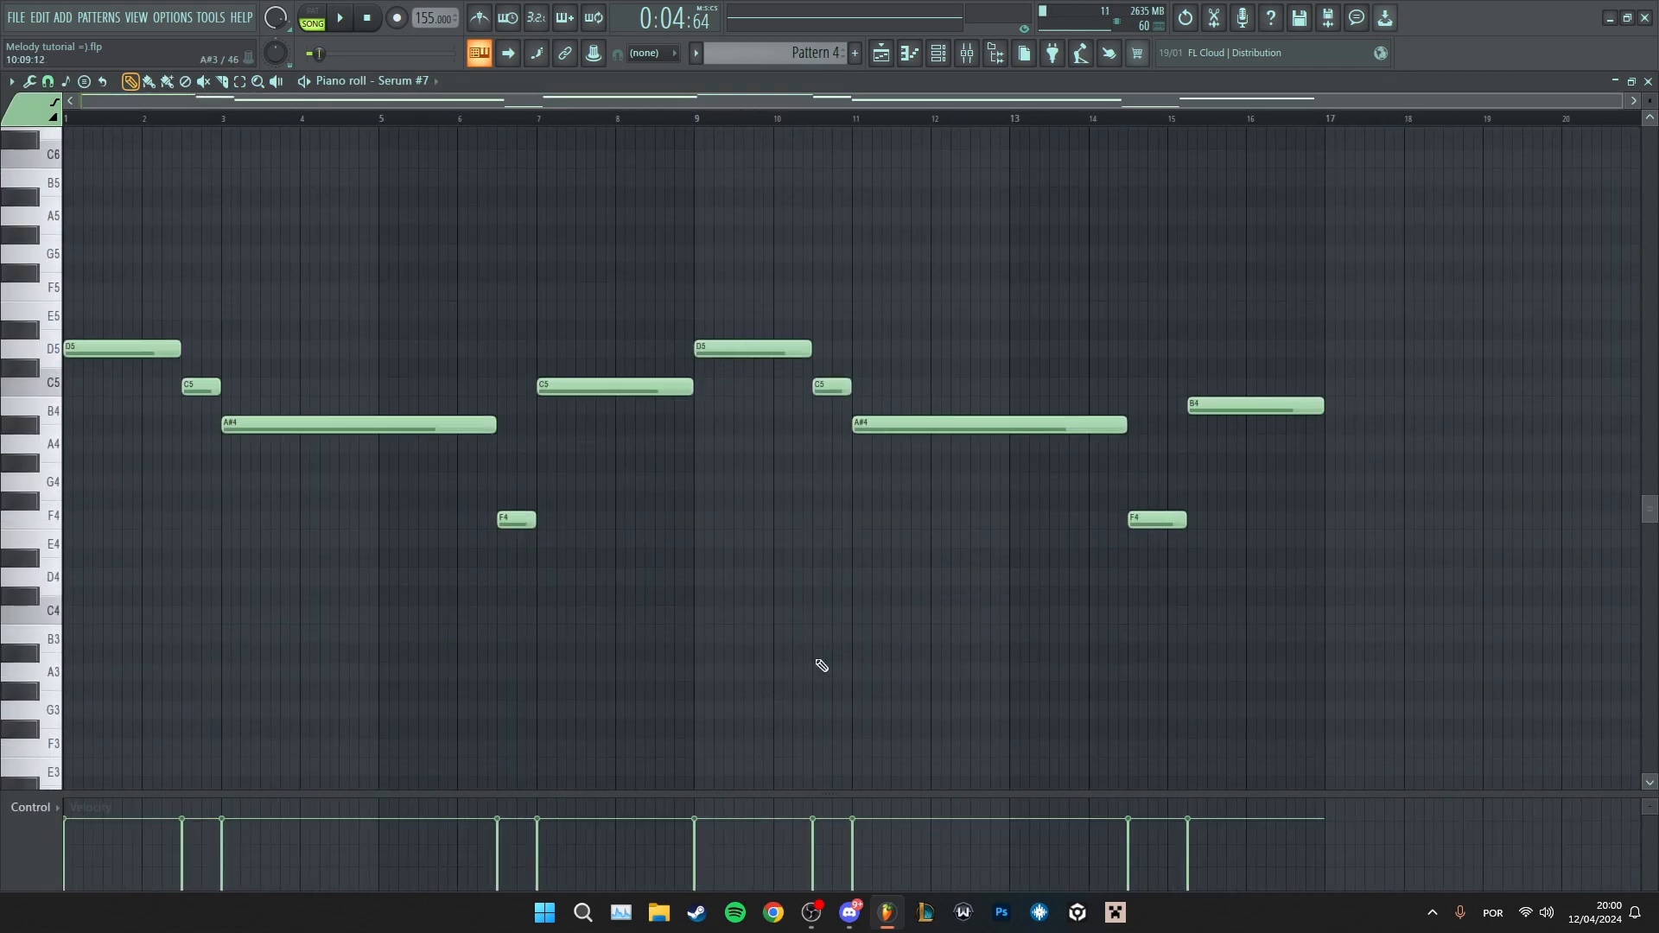
click(881, 52)
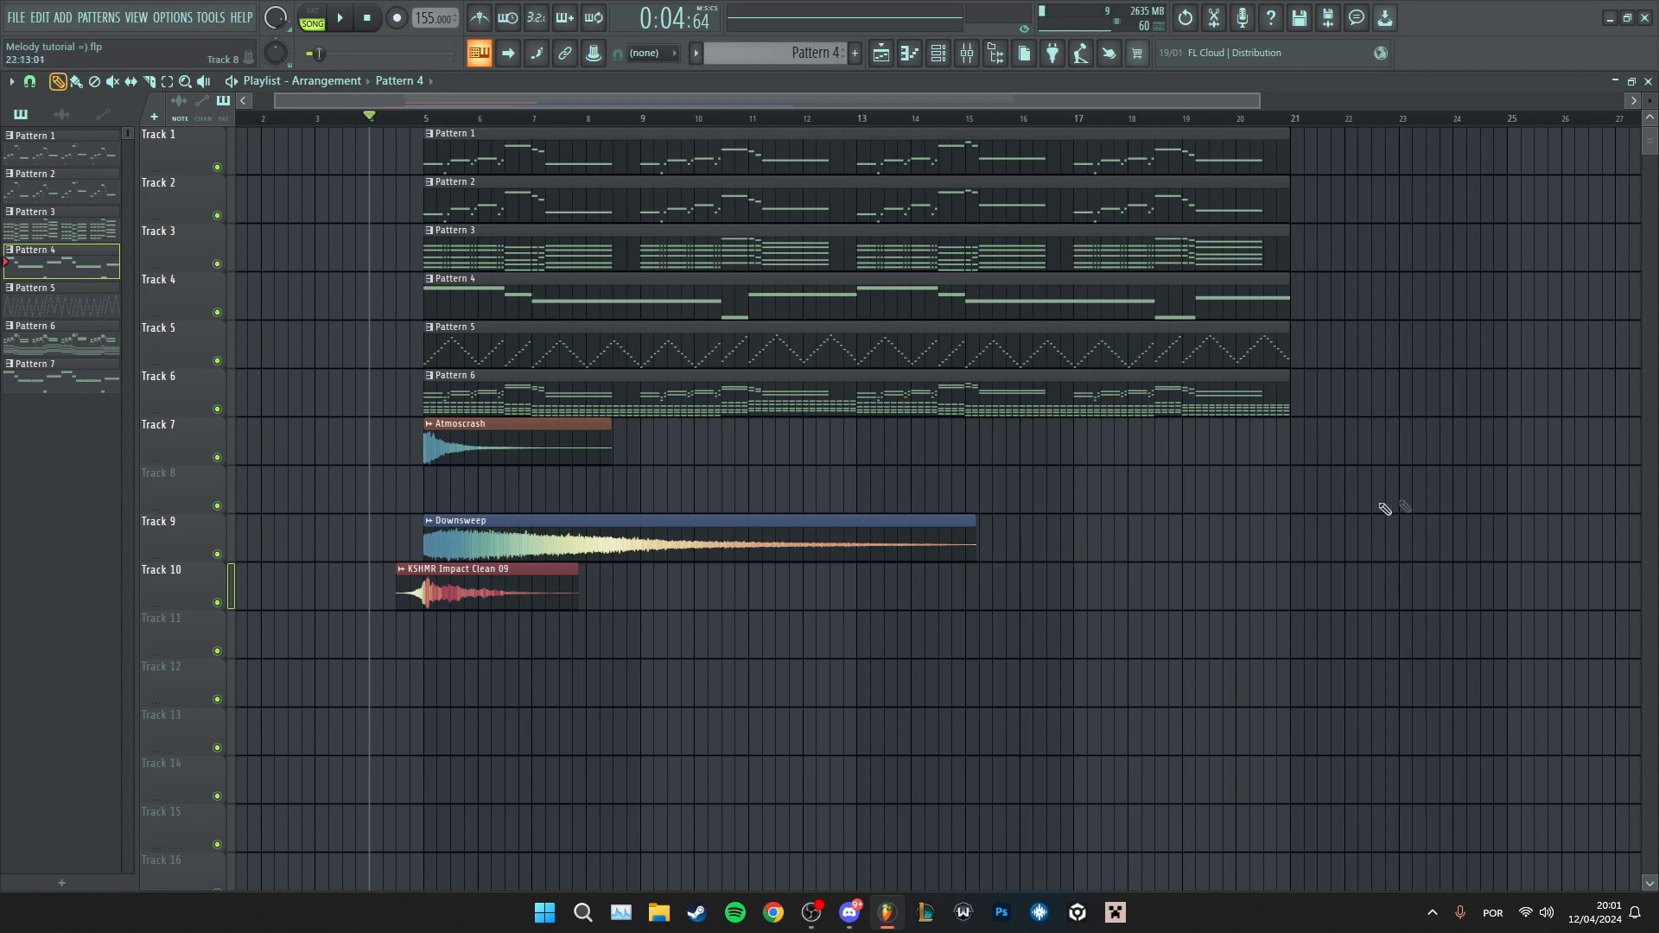
key(space)
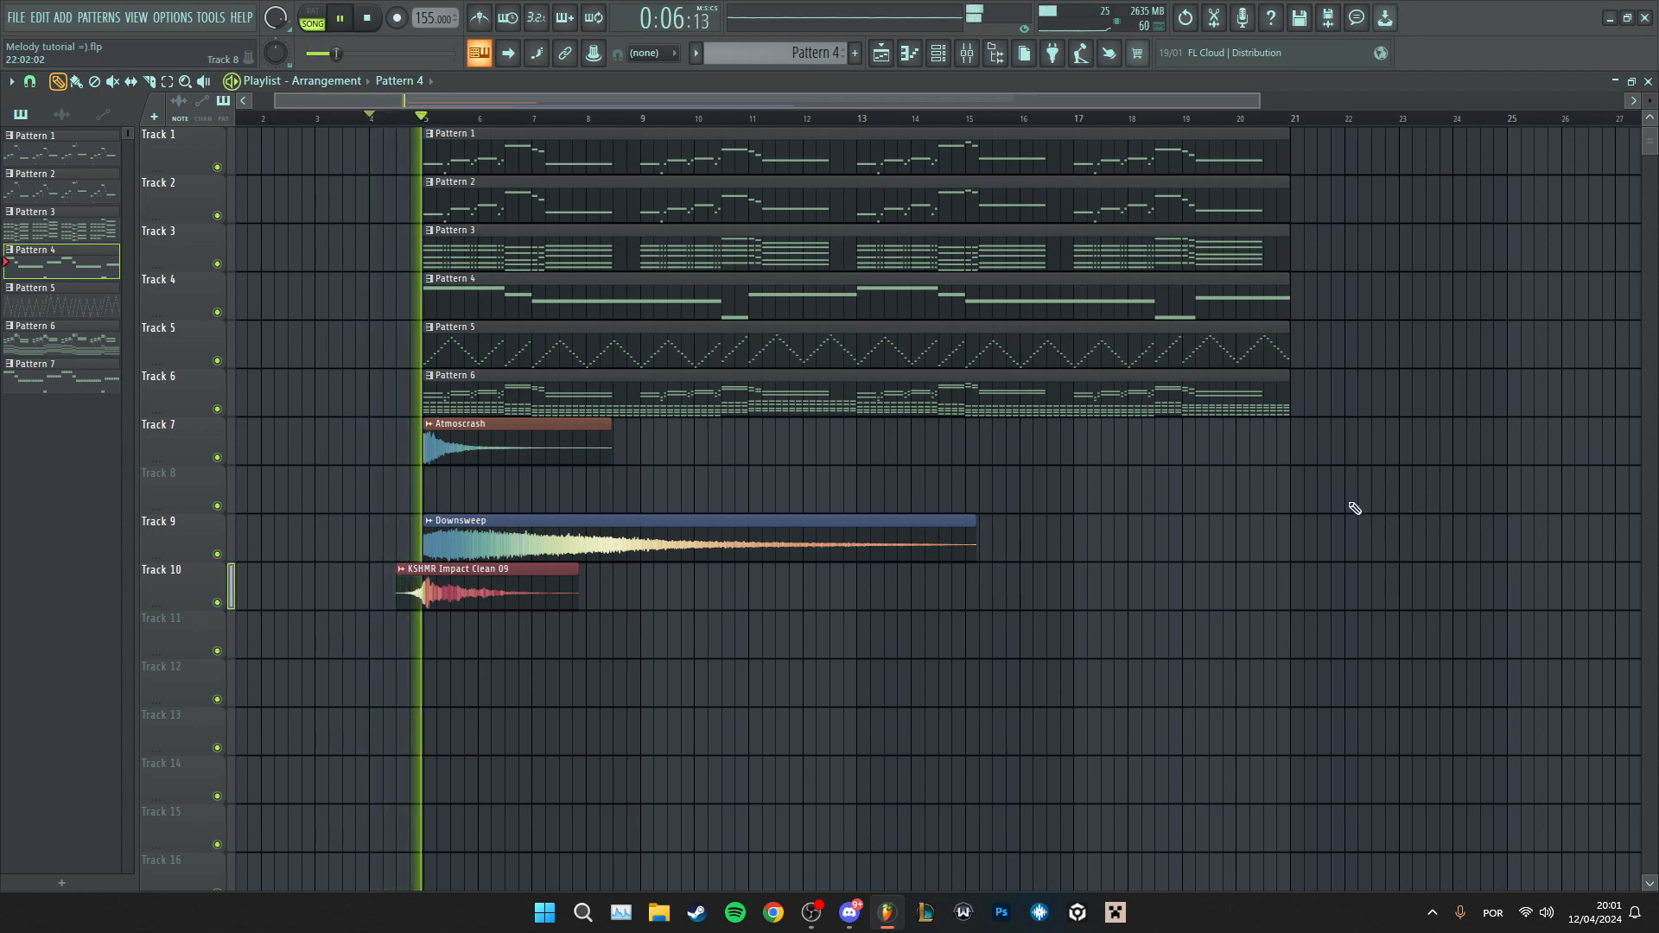